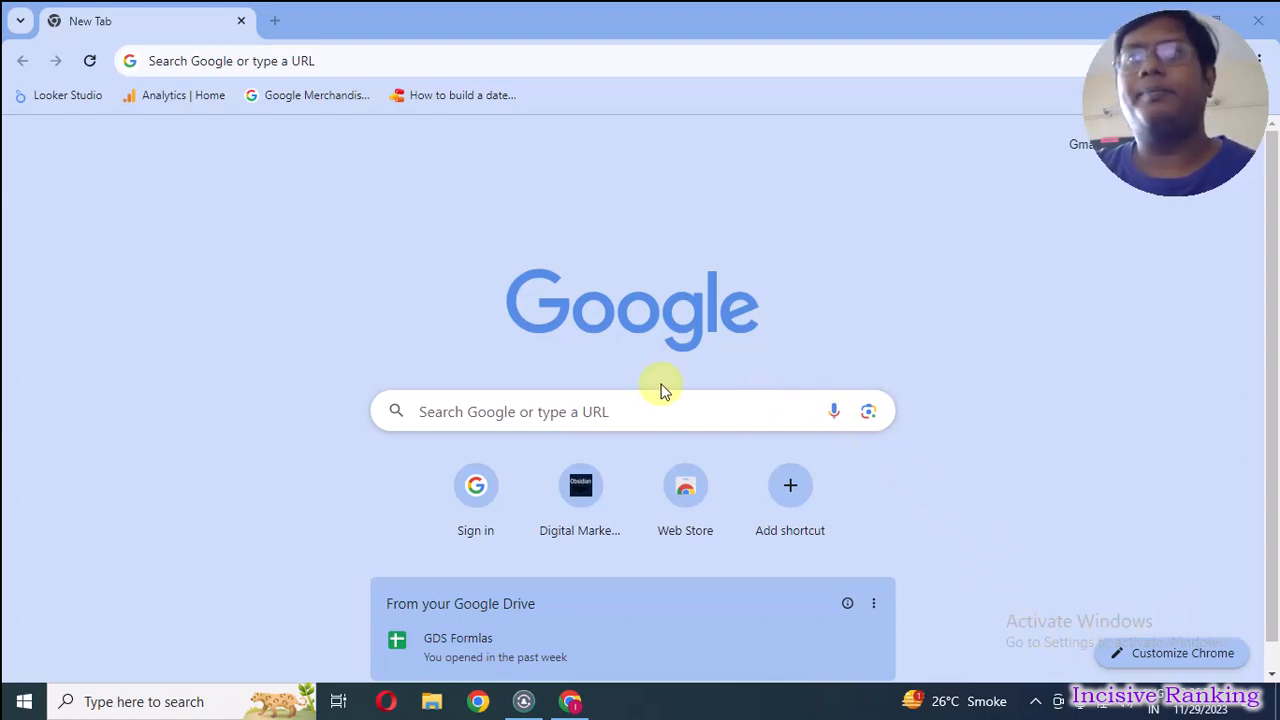
# Search Google for "google tag manager", open its Google Marketing Platform page and start the free sign-up.
pyautogui.click(646, 411)
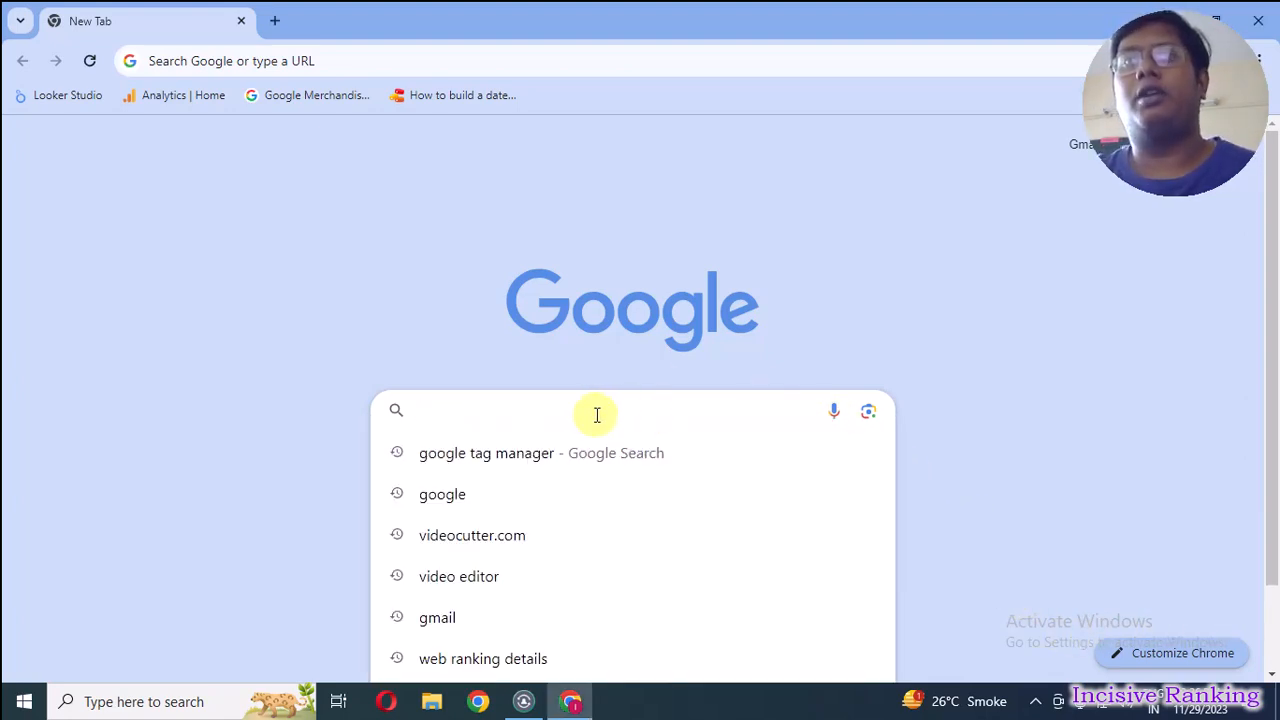
pyautogui.click(475, 458)
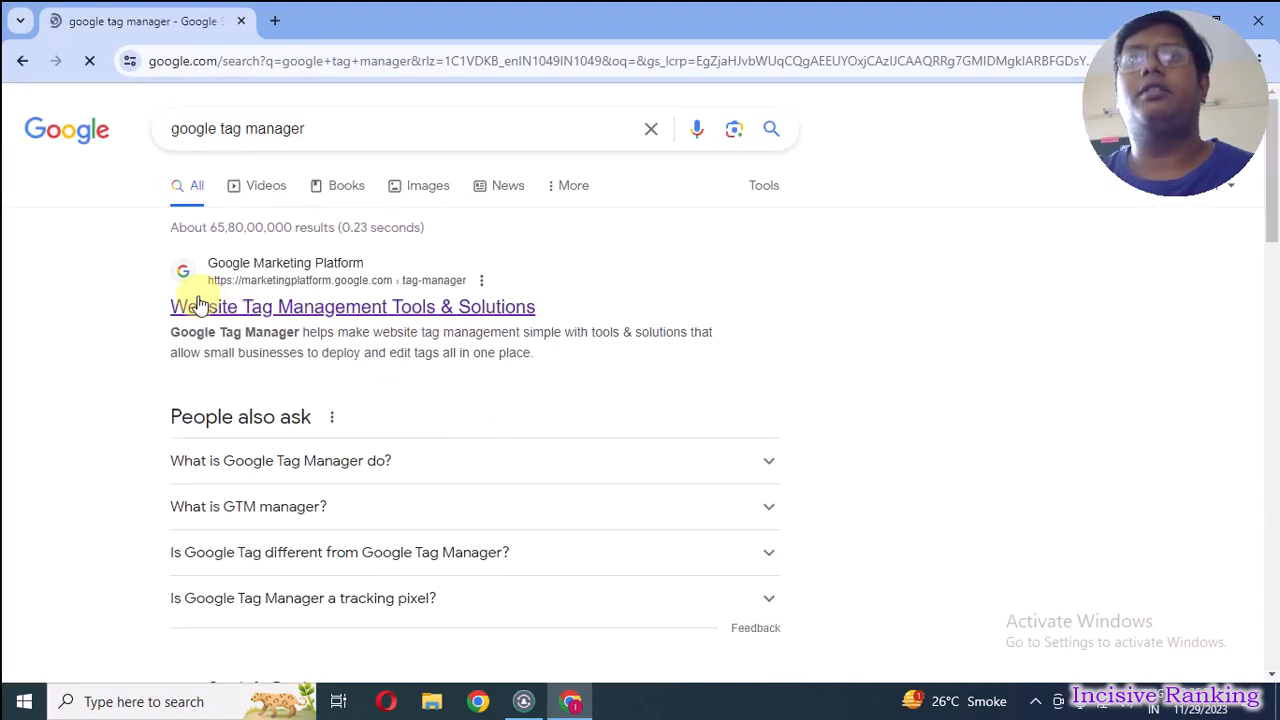
pyautogui.click(366, 313)
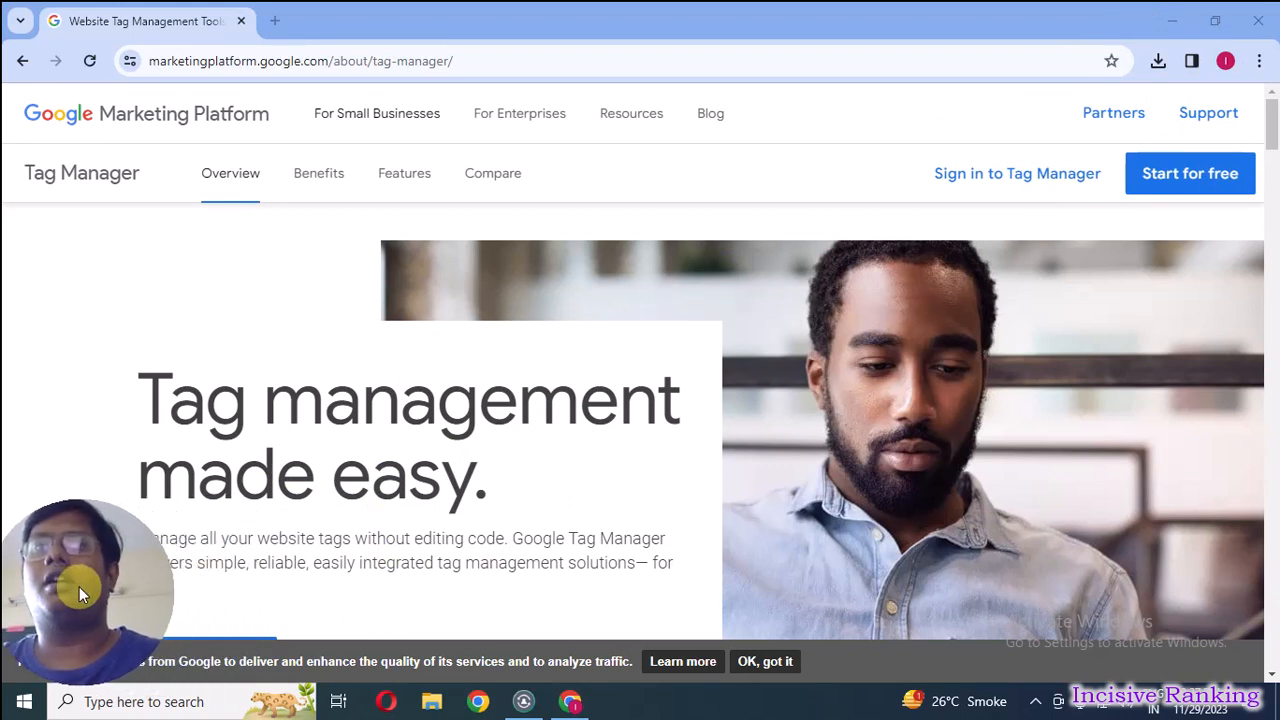
pyautogui.click(1207, 174)
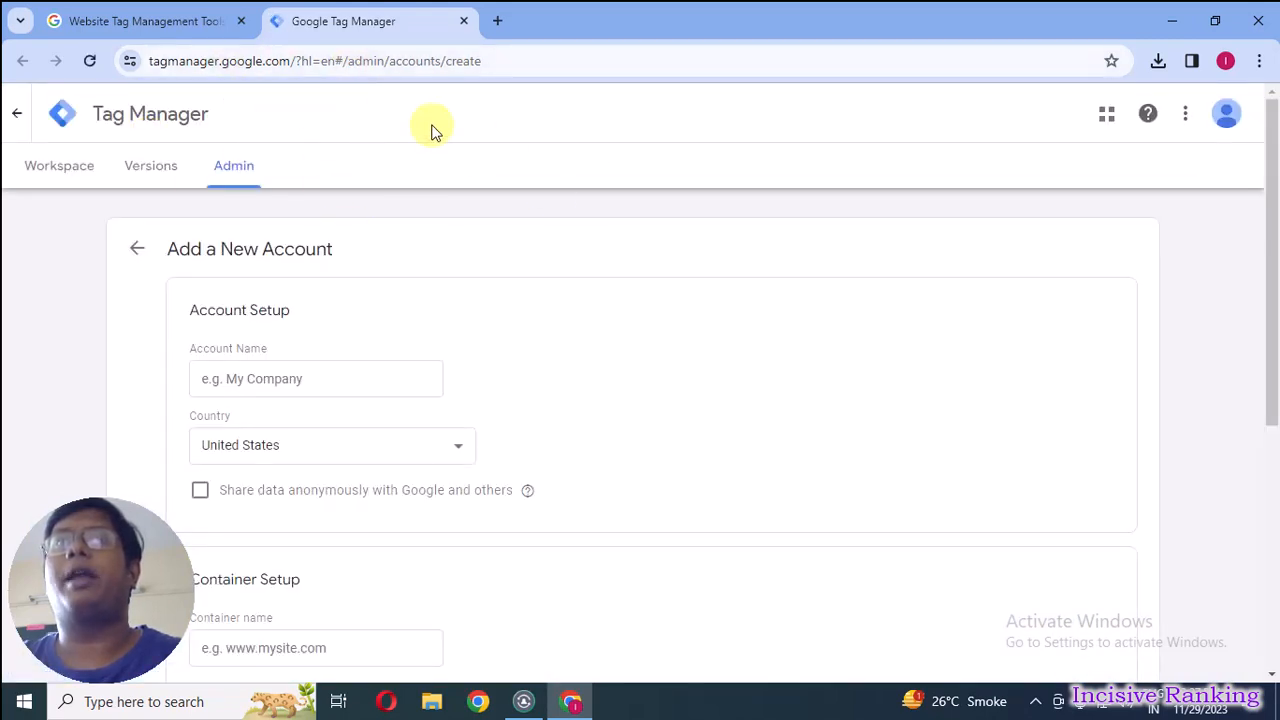
# Set the new account's name to IncisiveRanking and its country to India.
pyautogui.click(262, 380)
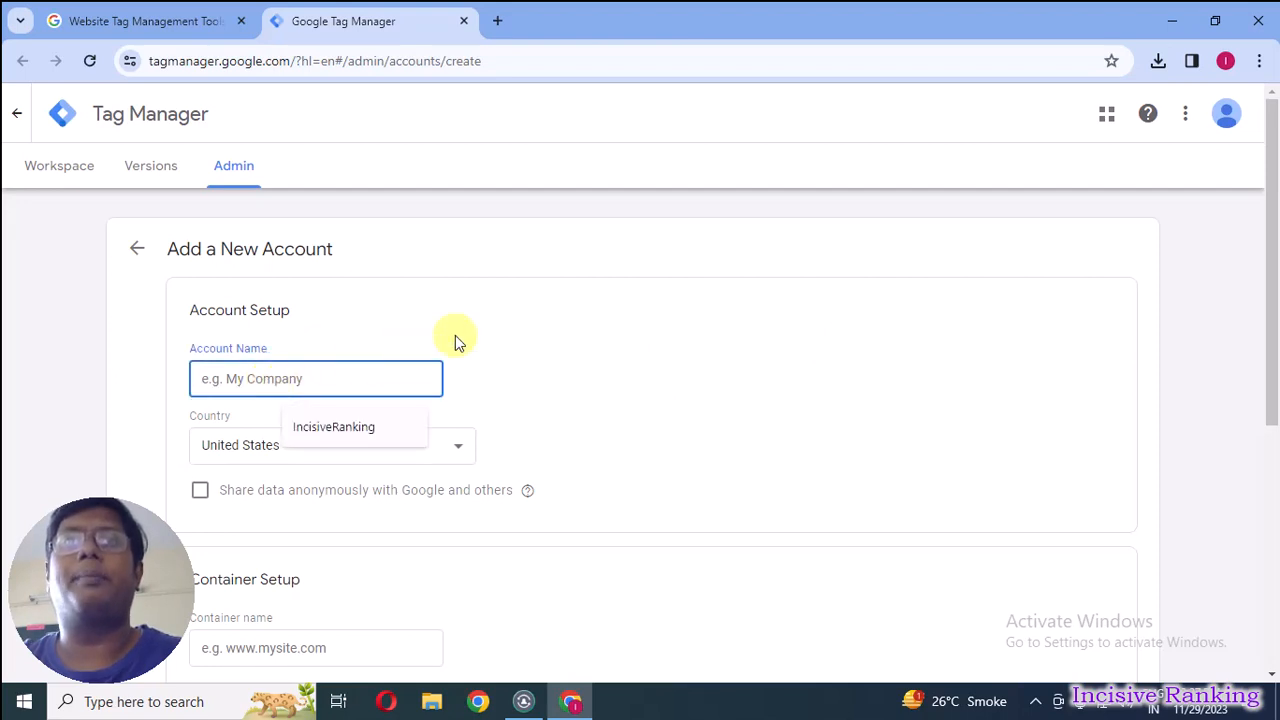
pyautogui.click(329, 426)
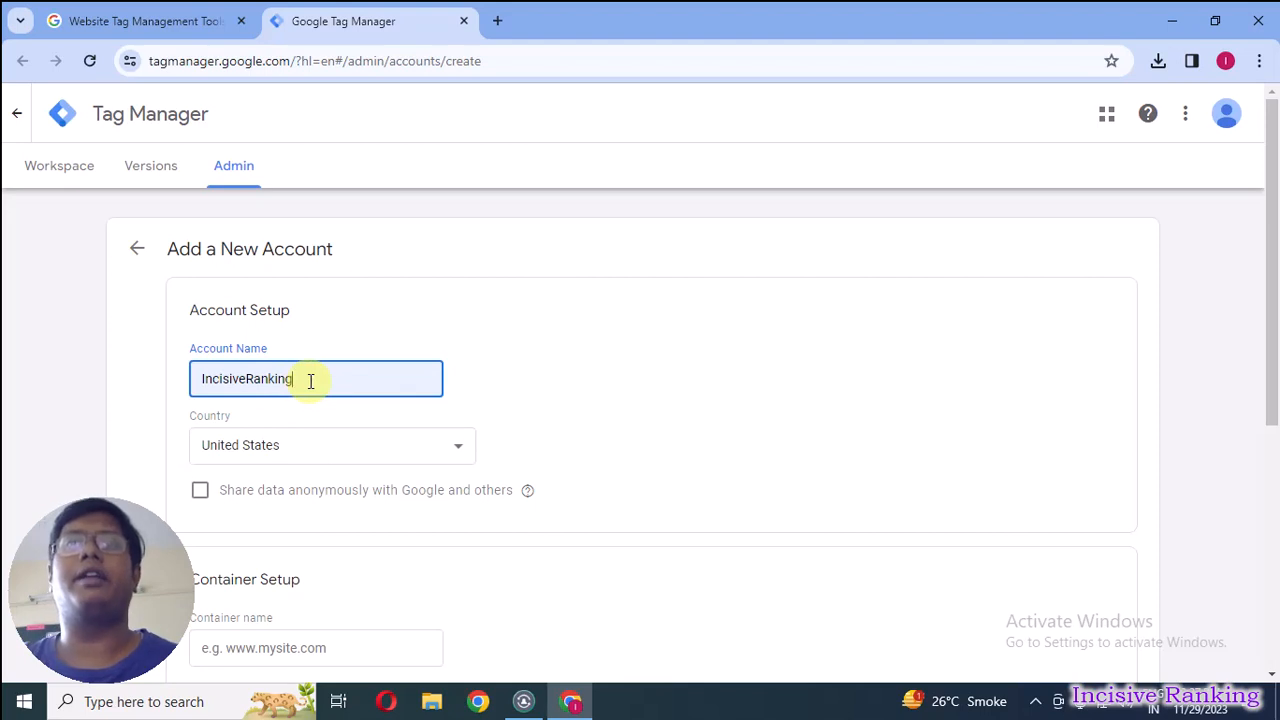
pyautogui.click(264, 450)
pyautogui.press('i')
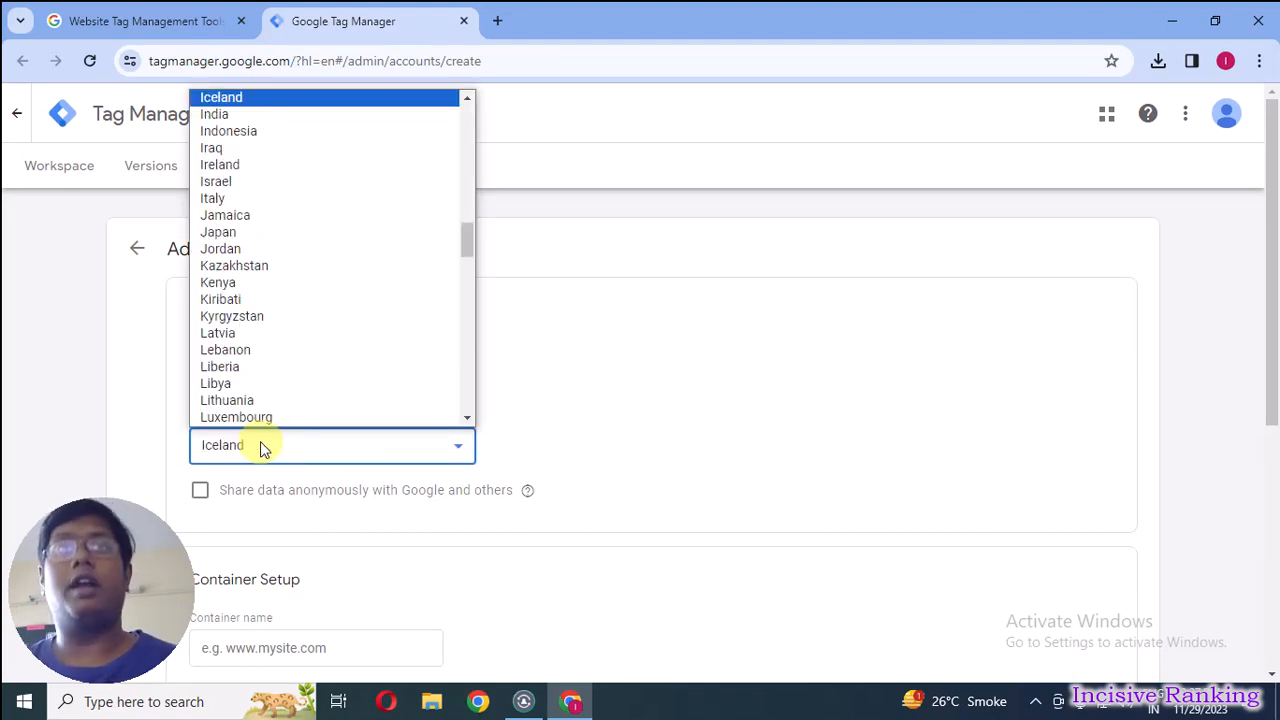
pyautogui.click(233, 116)
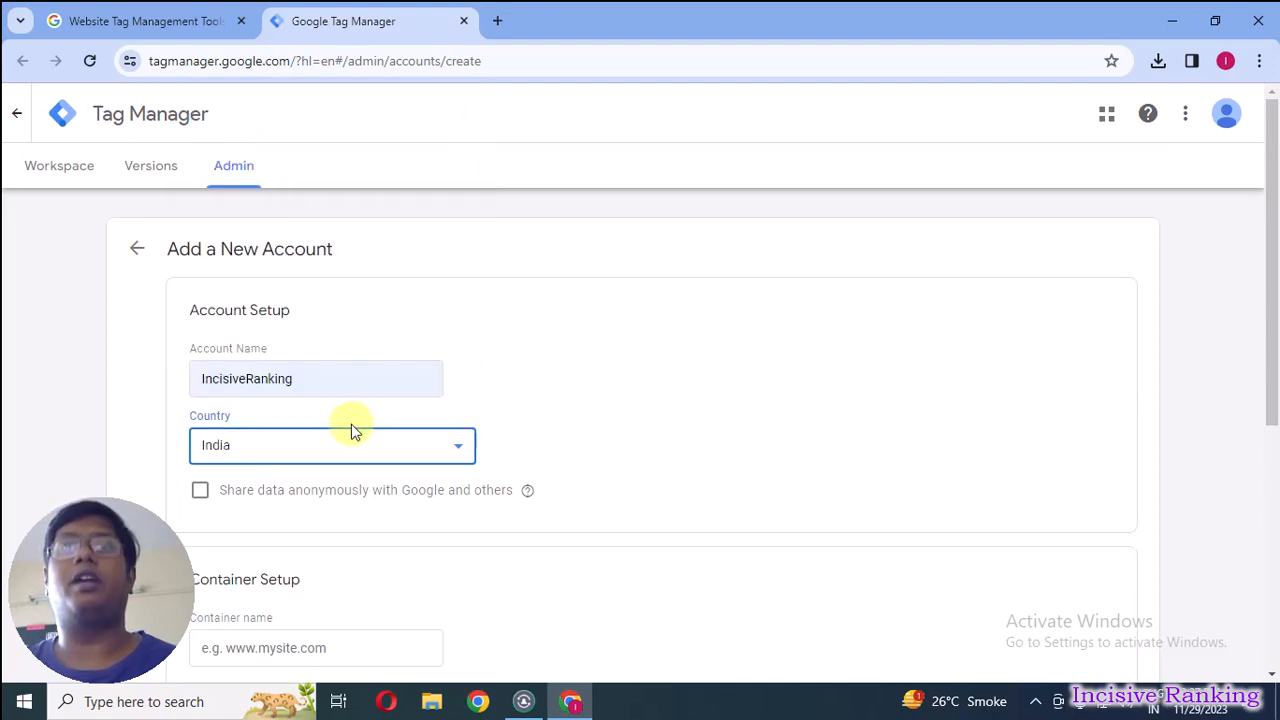
pyautogui.scroll(-4, 391, 486)
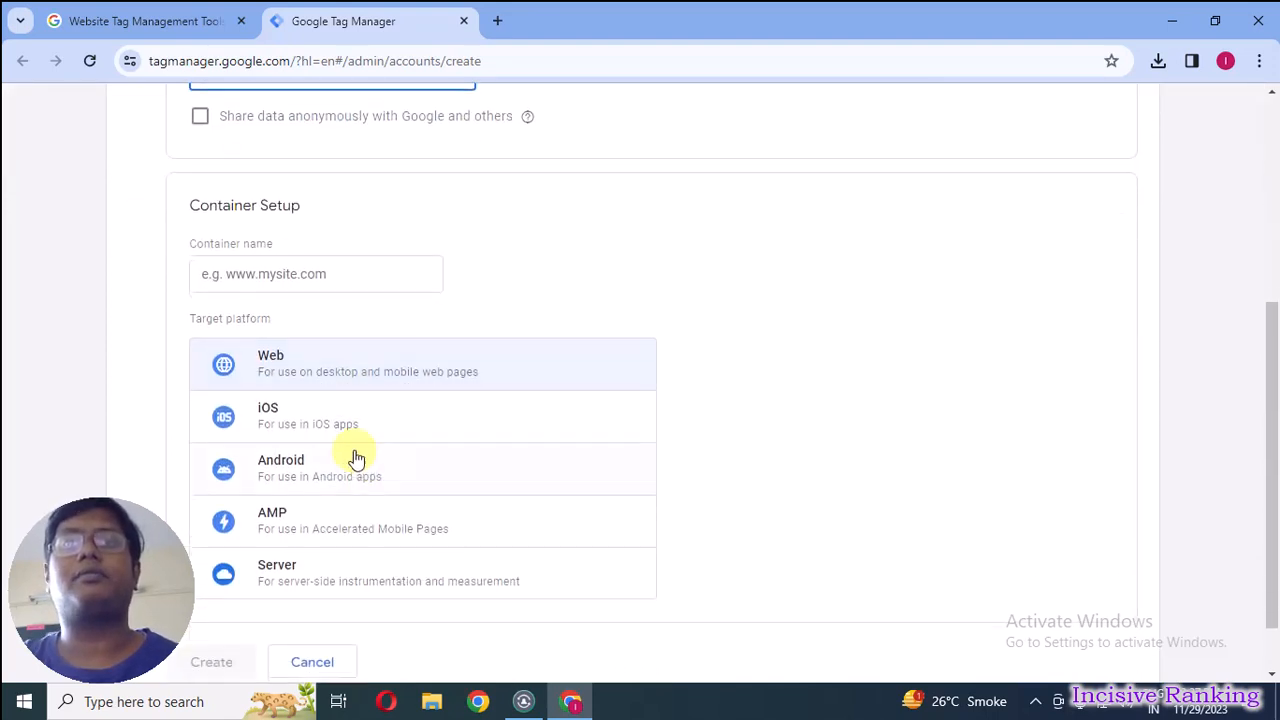
pyautogui.click(277, 265)
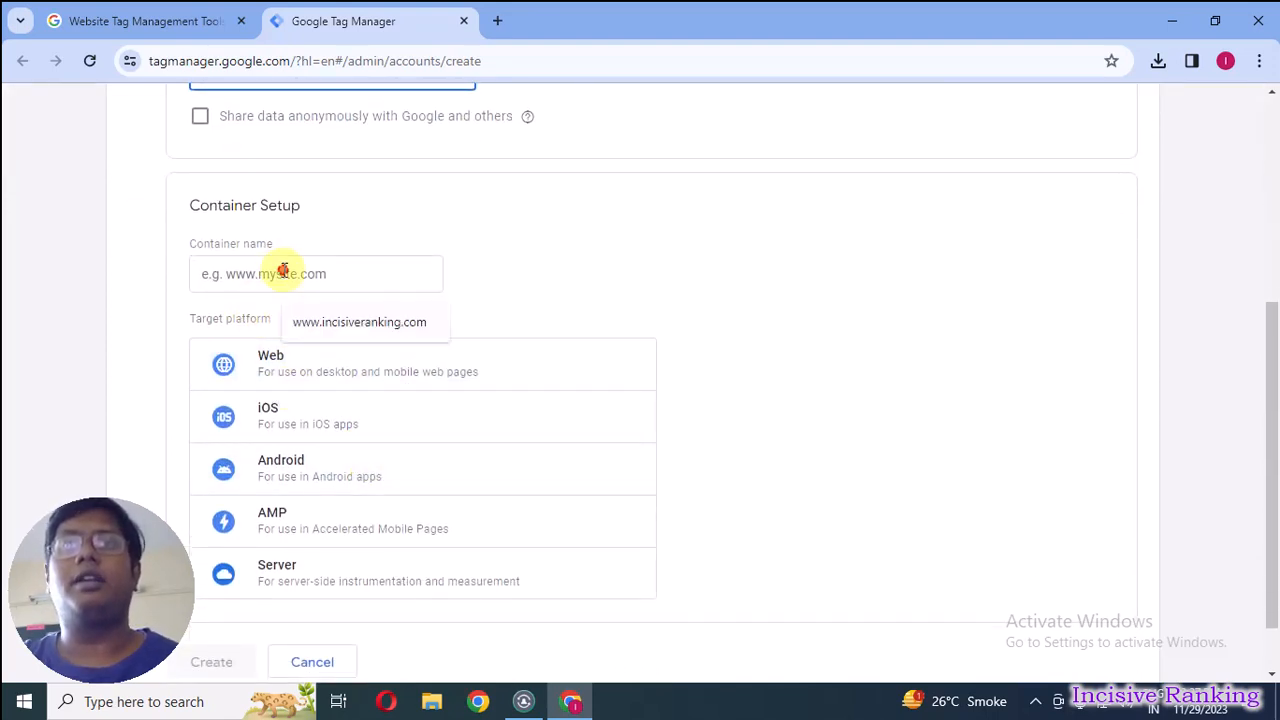
pyautogui.click(372, 335)
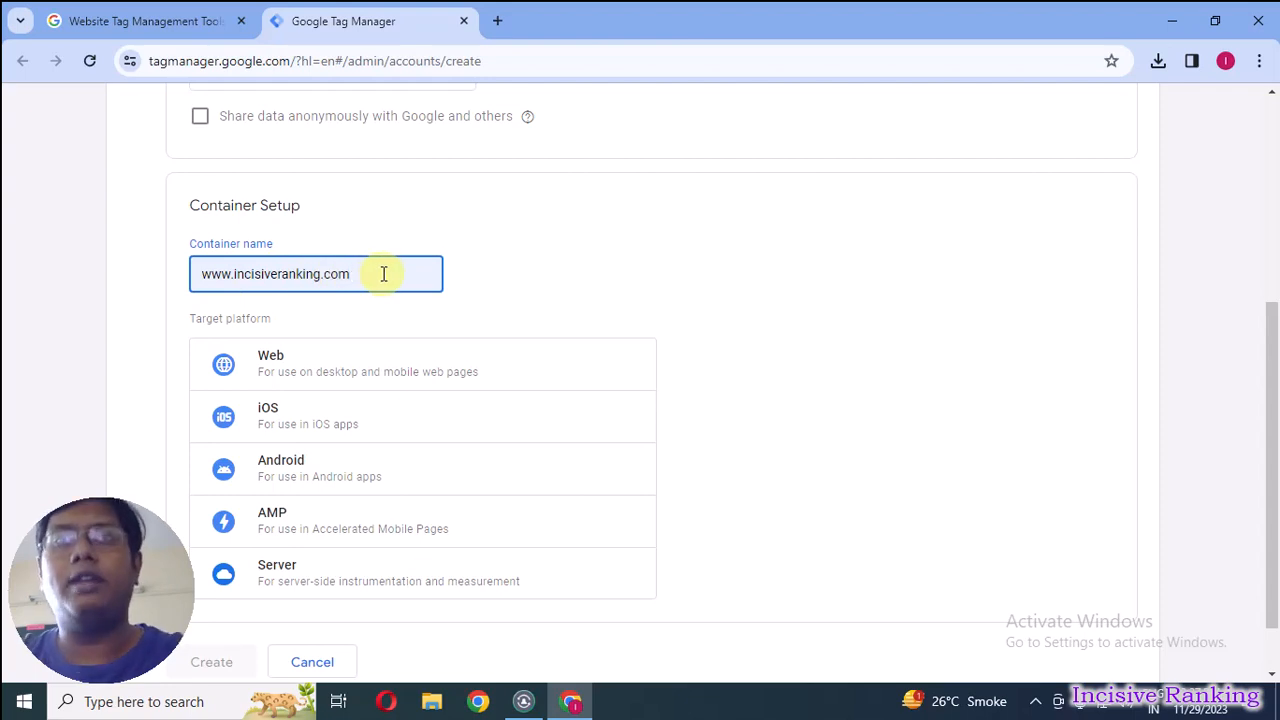
pyautogui.click(321, 373)
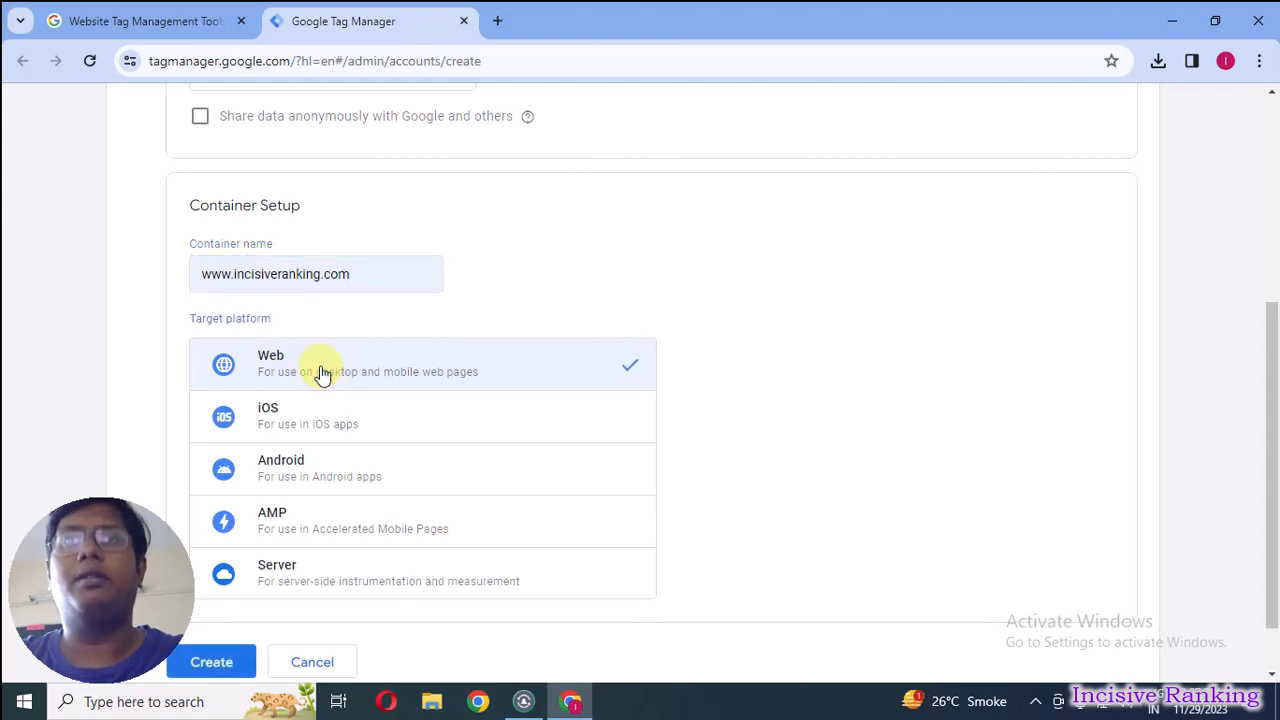
pyautogui.click(226, 662)
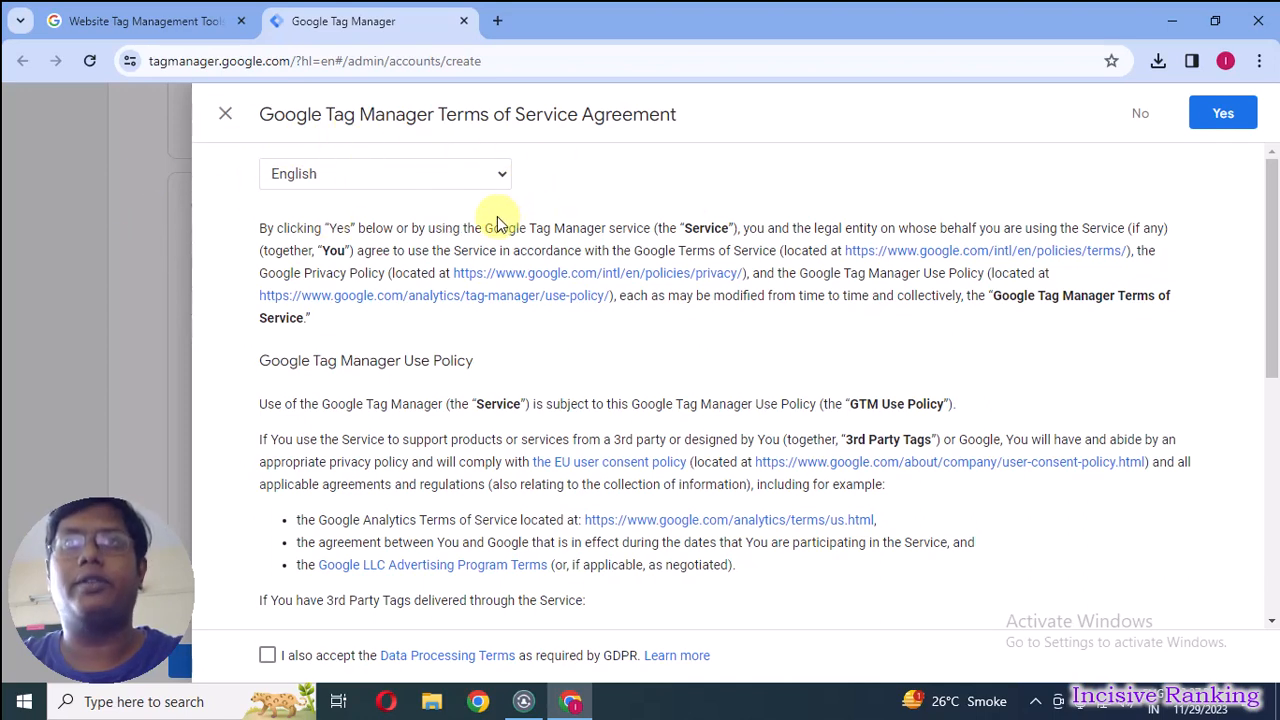
# Accept the Terms of Service including the GDPR Data Processing Terms, and dismiss the installation code dialog.
pyautogui.click(267, 656)
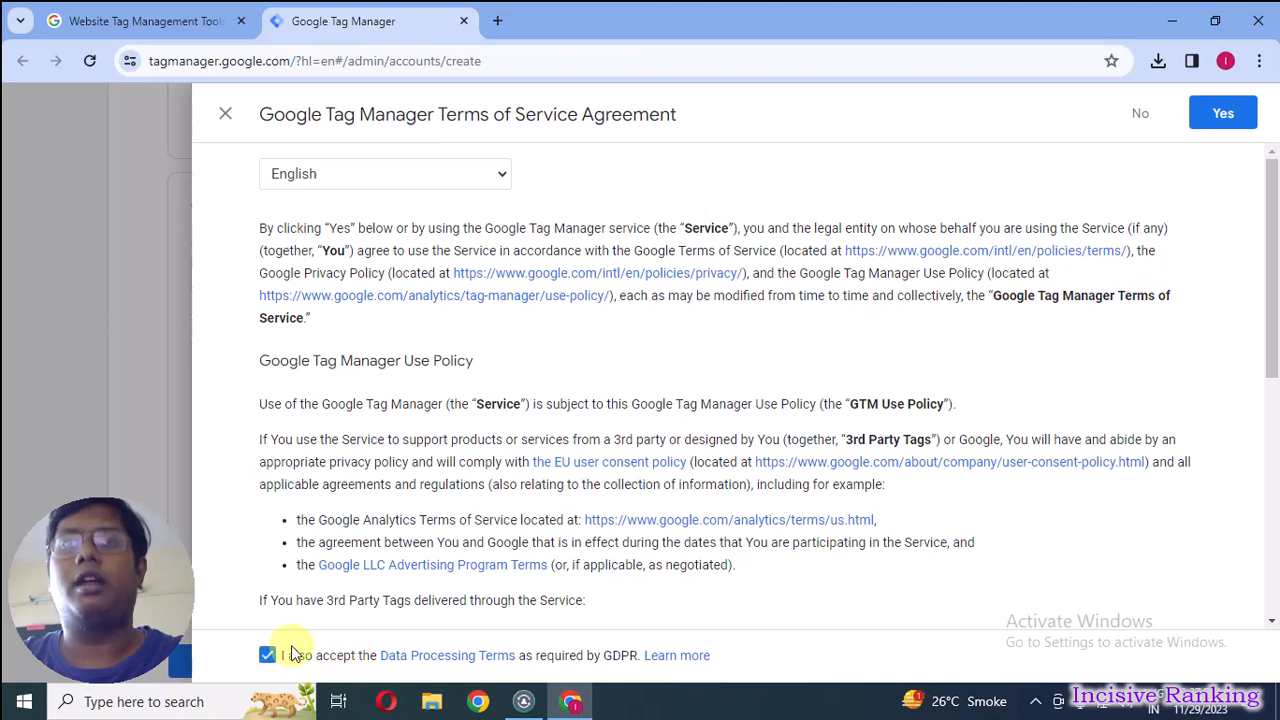
pyautogui.click(1243, 118)
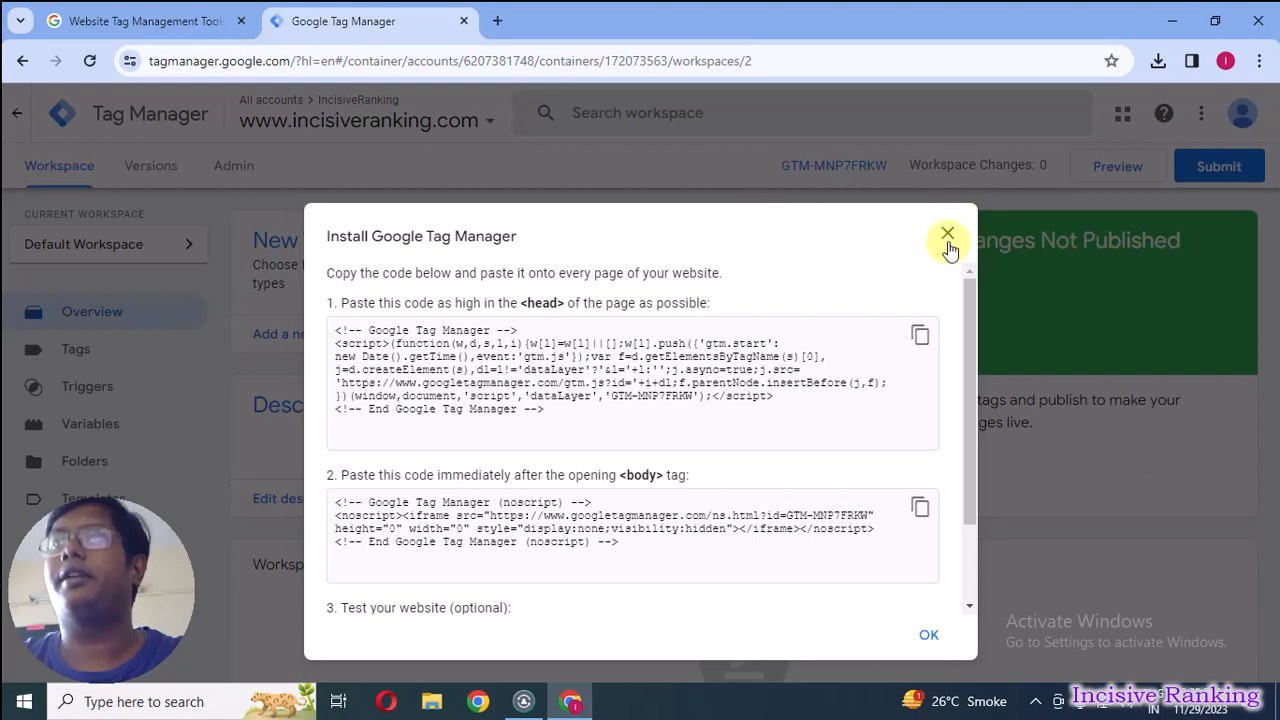
pyautogui.click(947, 236)
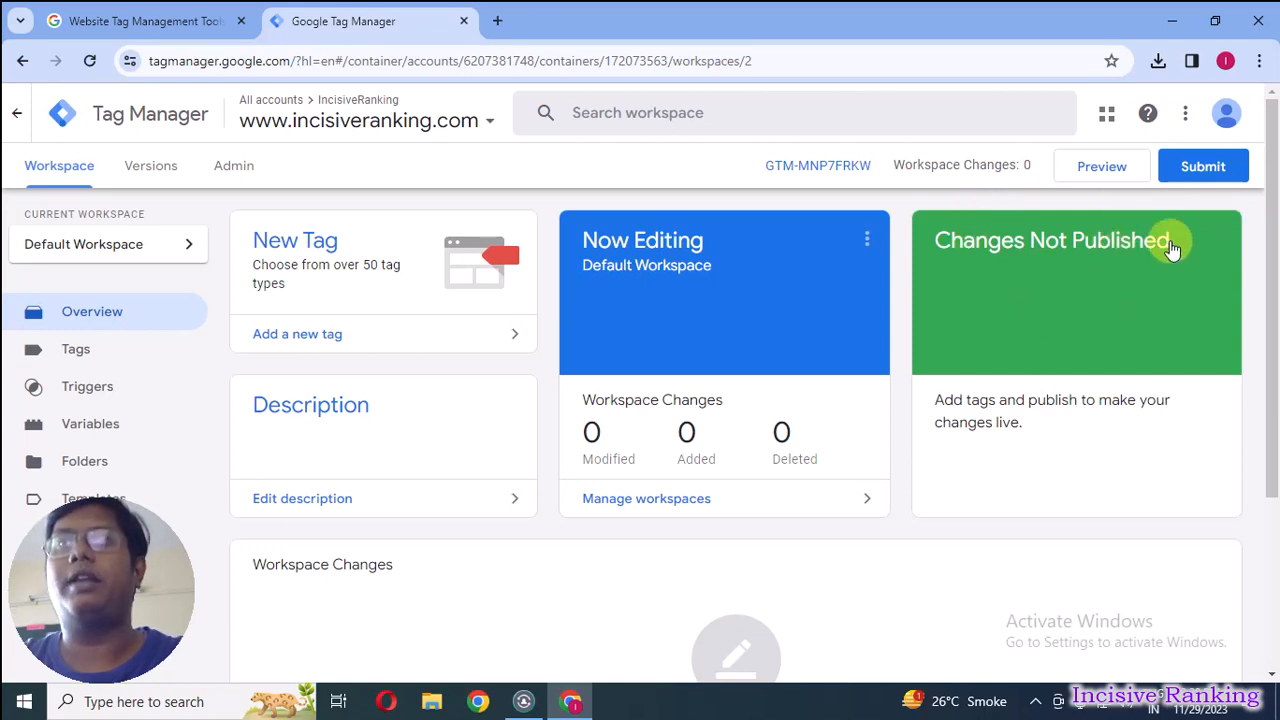
# Publish the container without a version name or description, close the version summary and return to the workspace.
pyautogui.click(1218, 168)
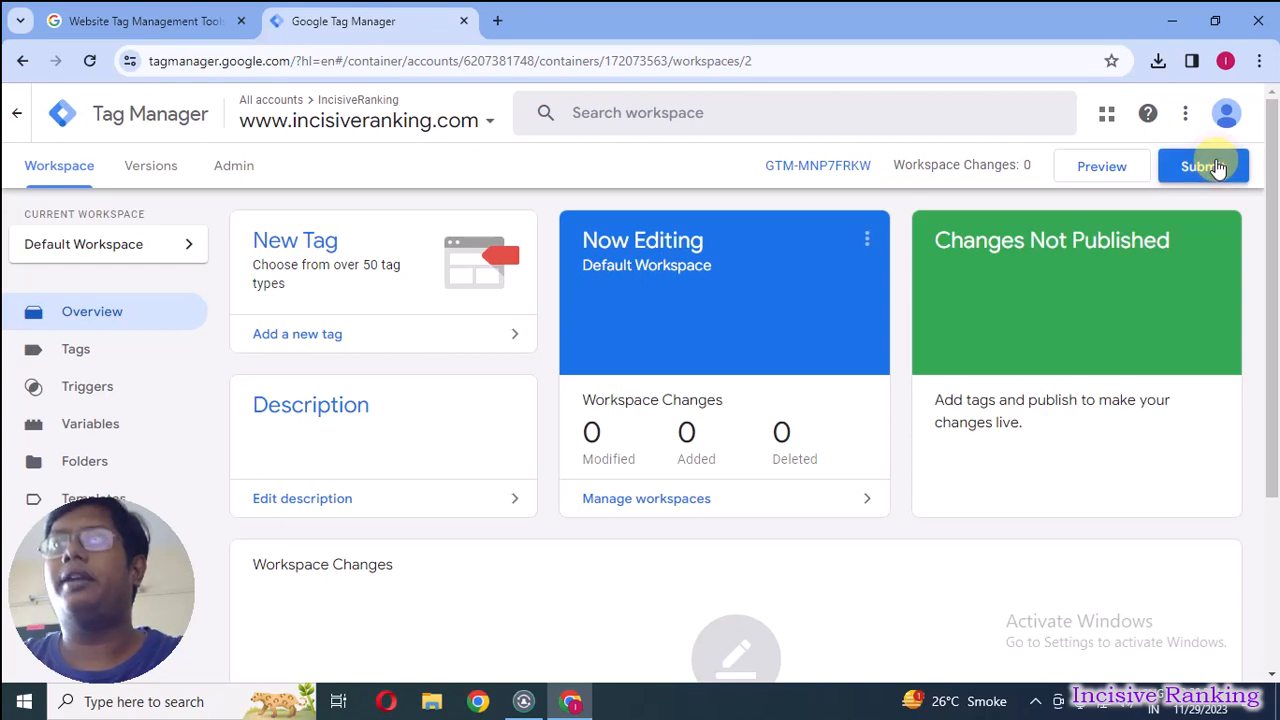
pyautogui.click(1228, 114)
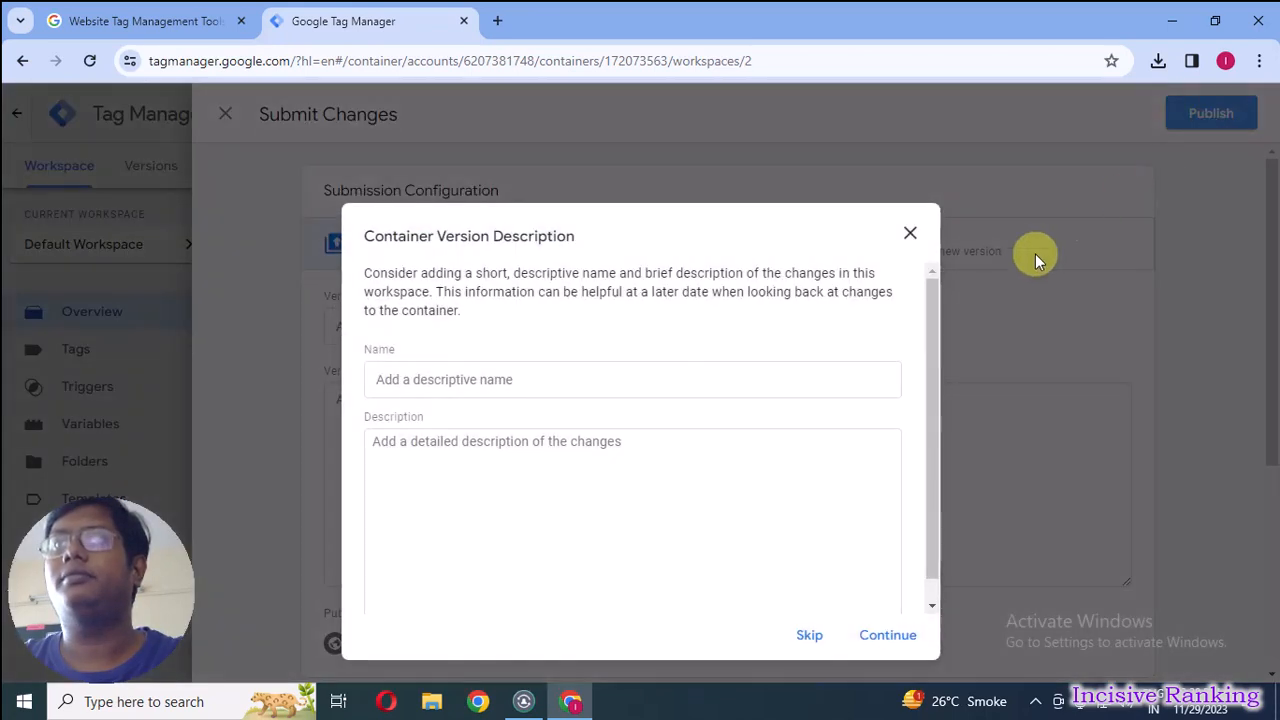
pyautogui.click(887, 635)
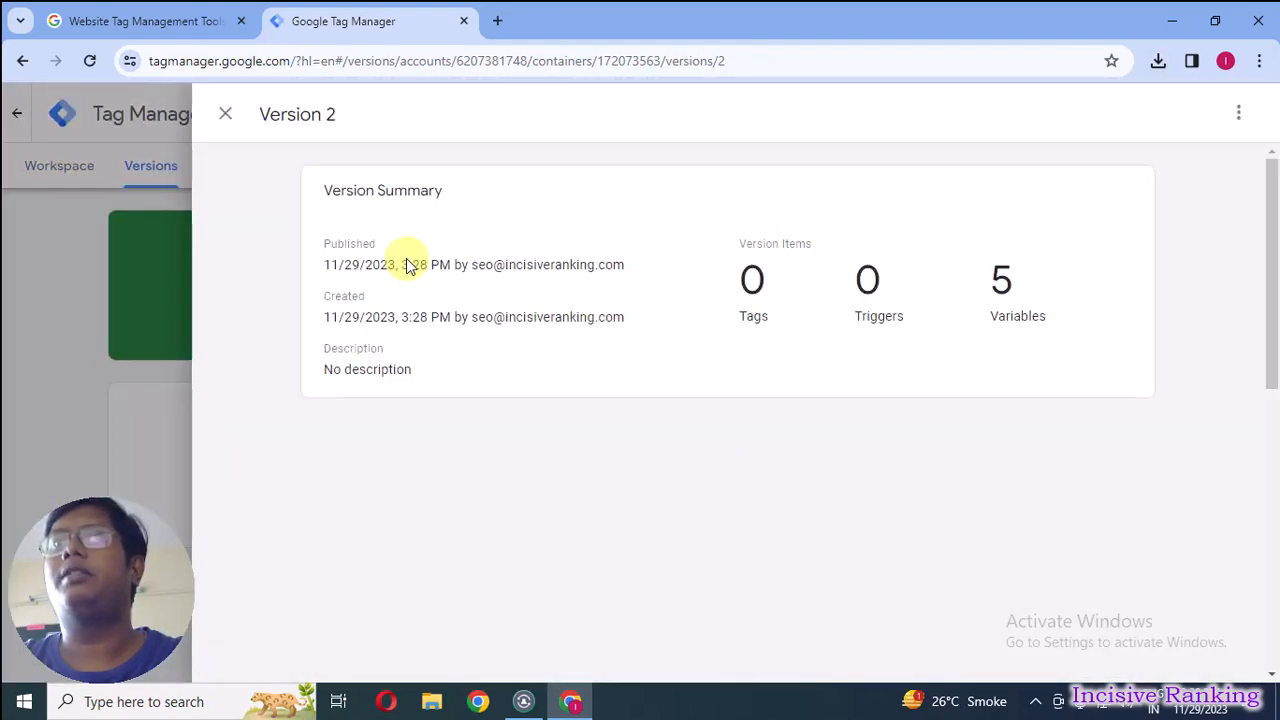
pyautogui.click(133, 266)
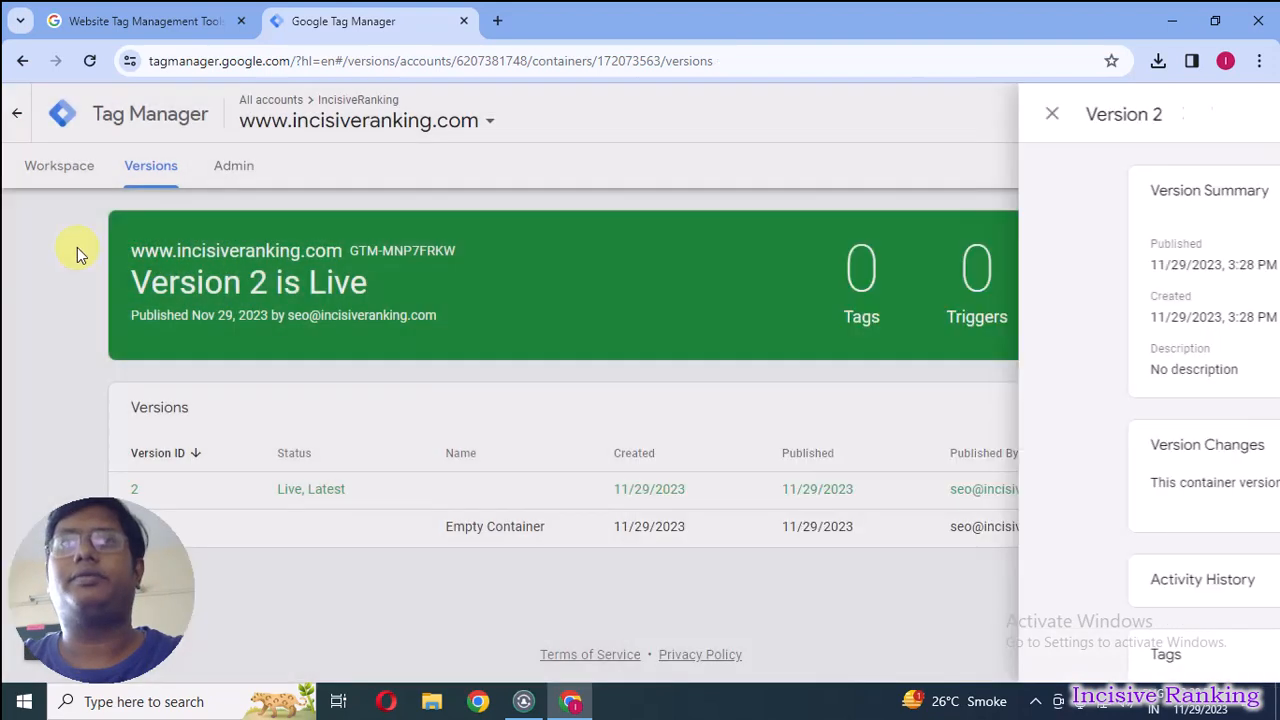
pyautogui.click(43, 180)
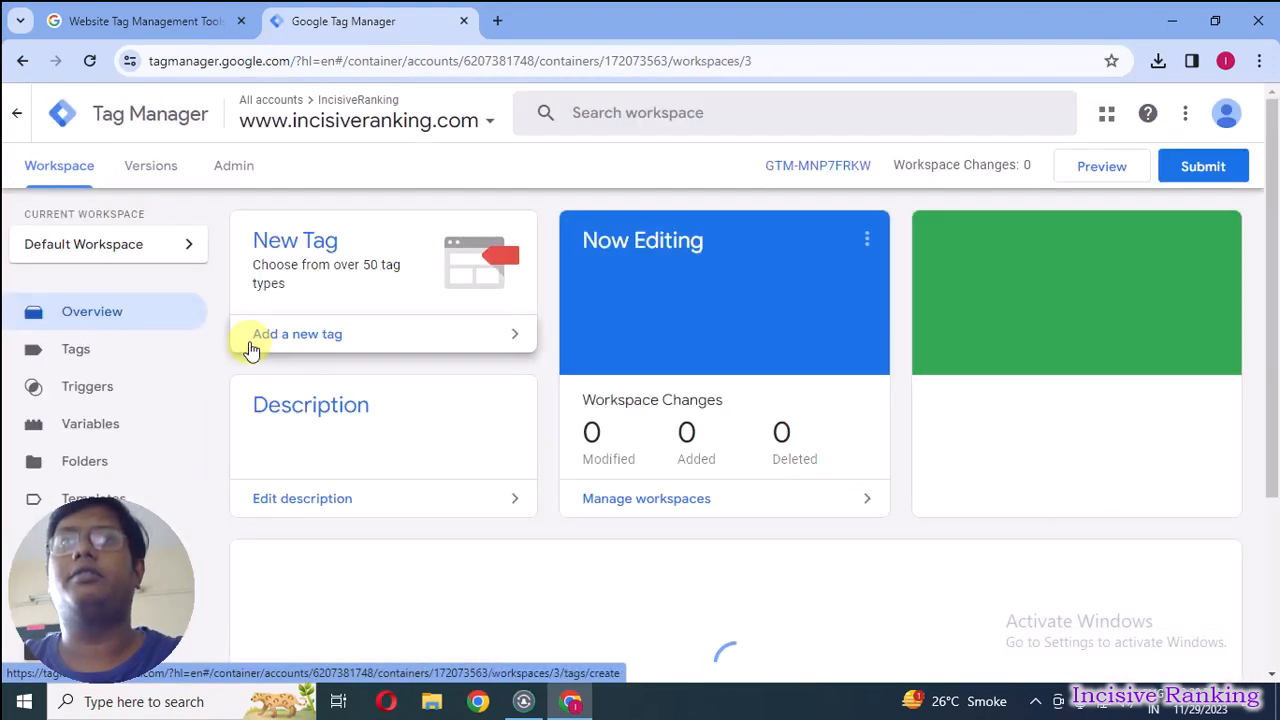
# Review the container's list of published versions and go back to the workspace overview.
pyautogui.click(140, 170)
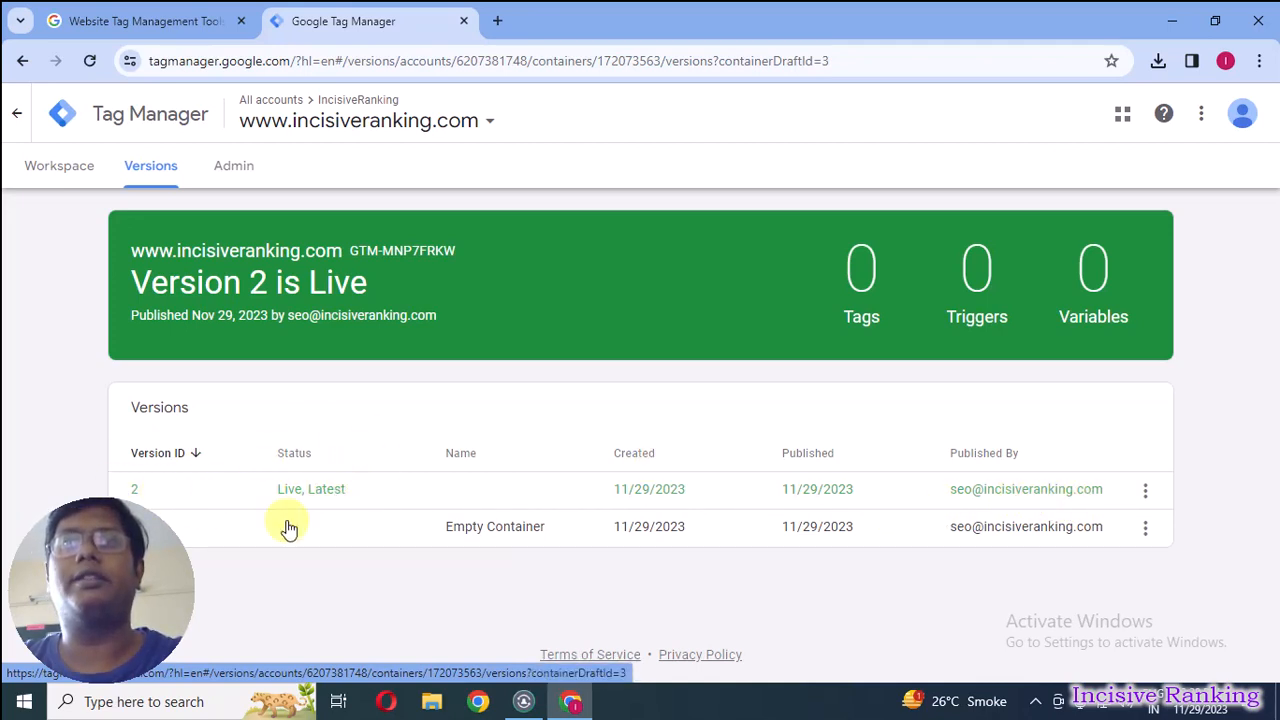
pyautogui.click(62, 172)
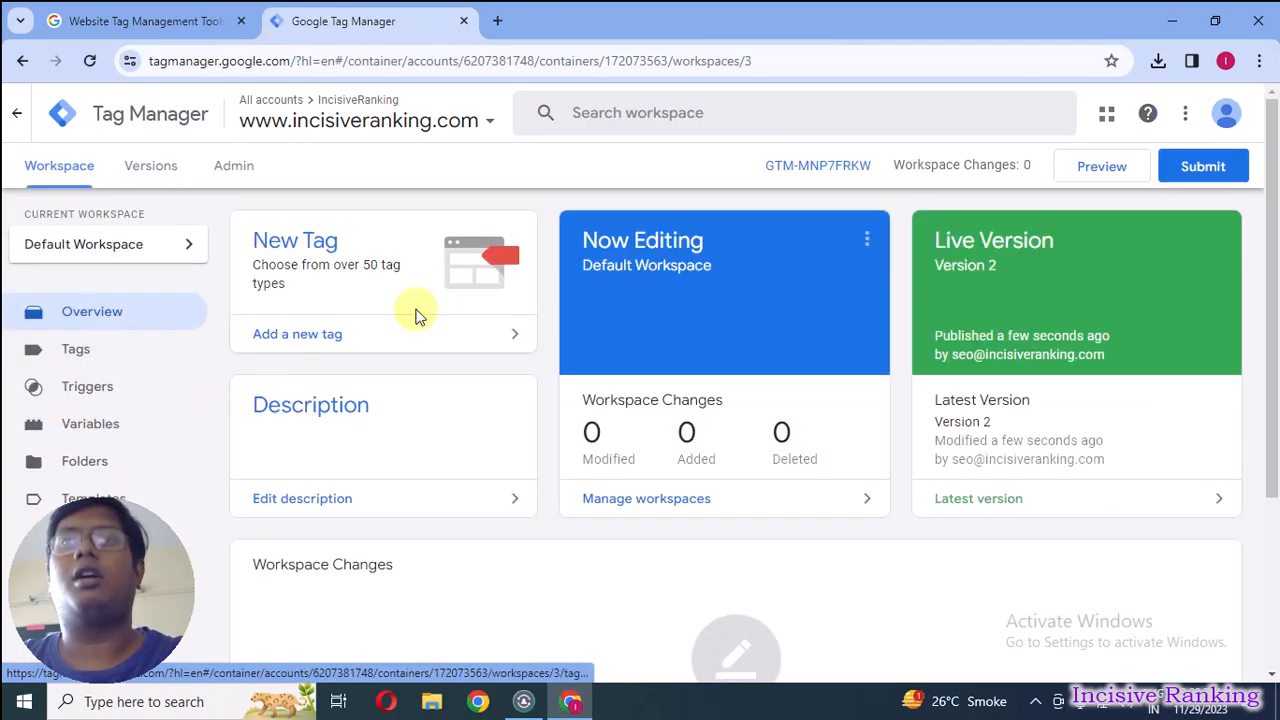
# Open a blank browser tab and return to the Tag Manager tab.
pyautogui.click(498, 21)
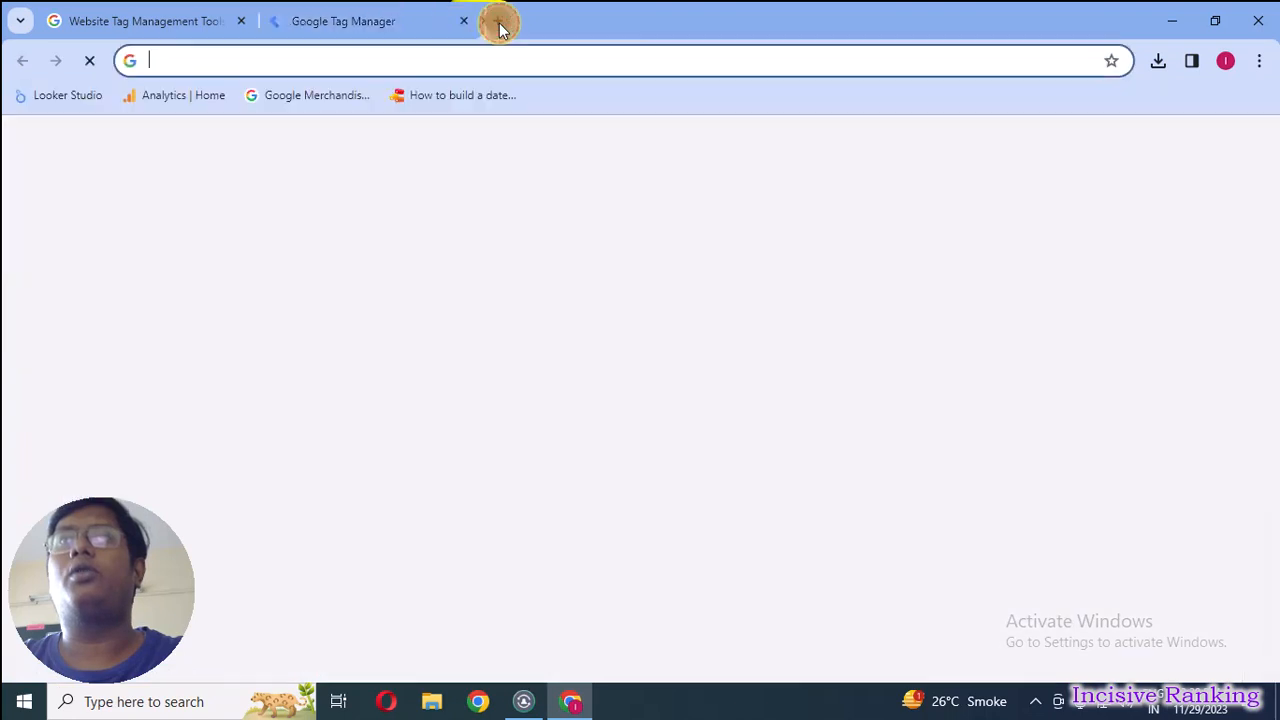
pyautogui.click(408, 28)
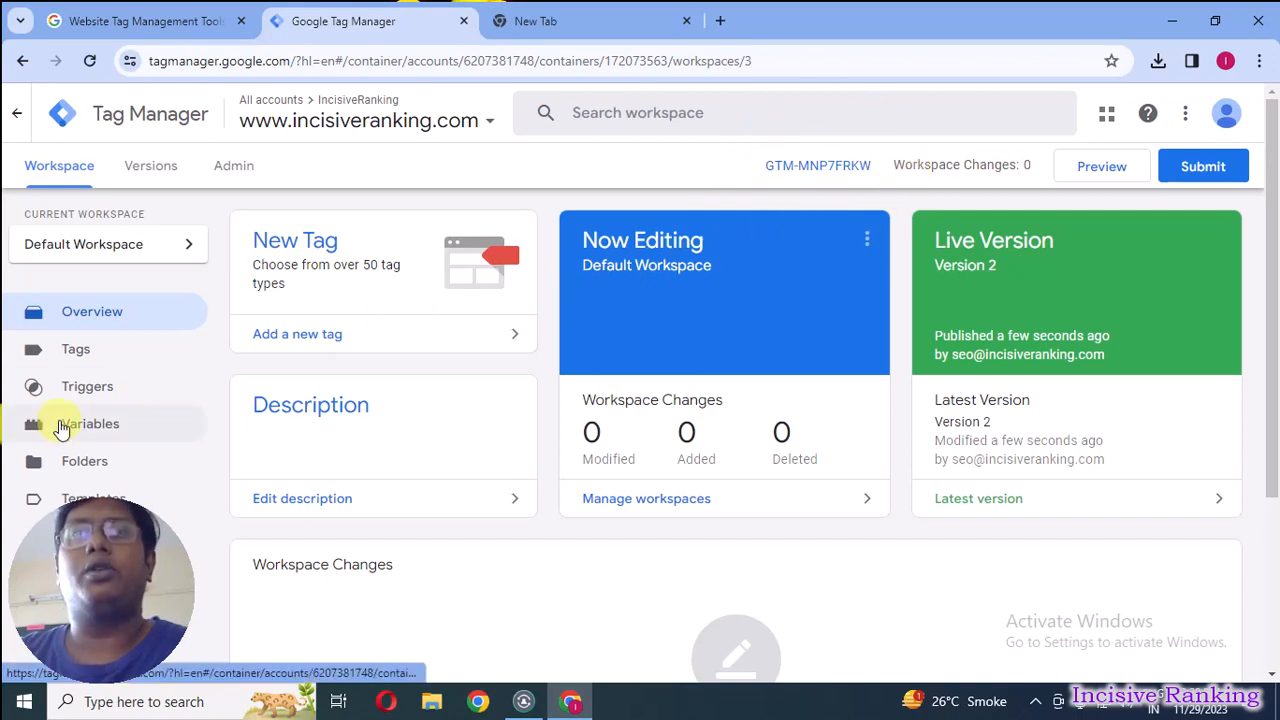
# Enable the built-in utility variables Environment Name, Container ID, Container Version, Random Number and HTML ID.
pyautogui.click(95, 435)
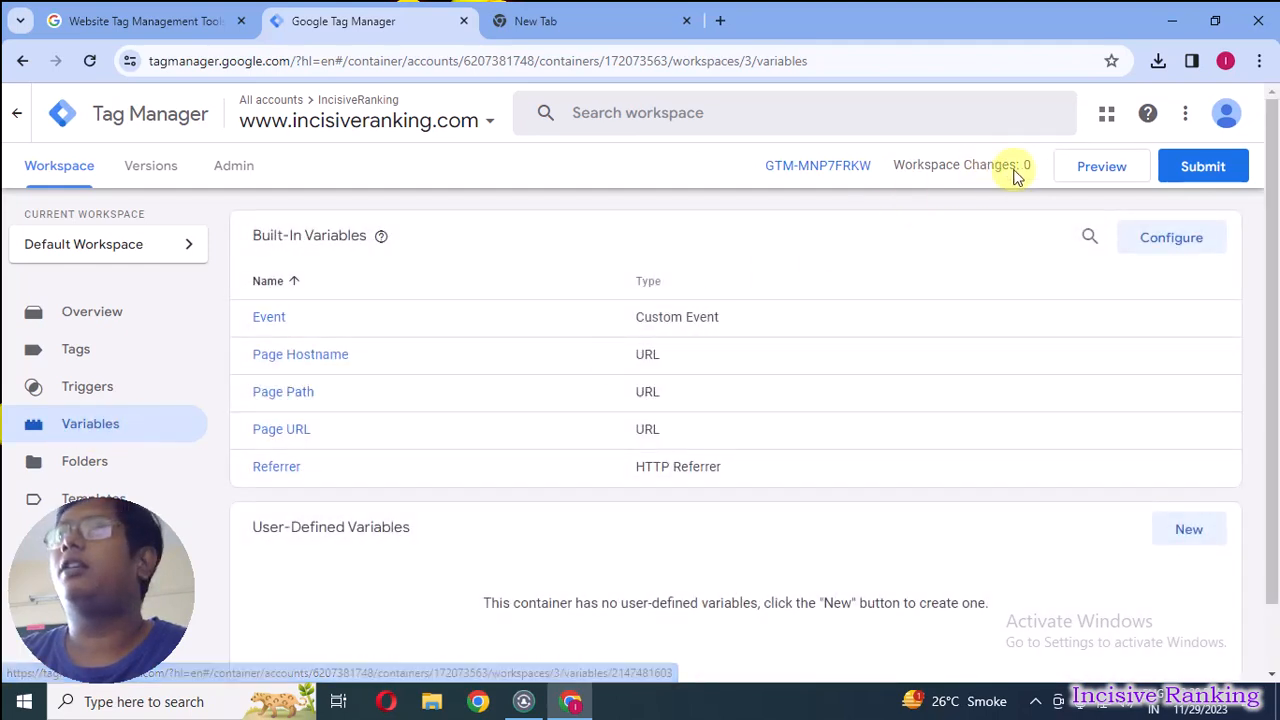
pyautogui.click(1155, 240)
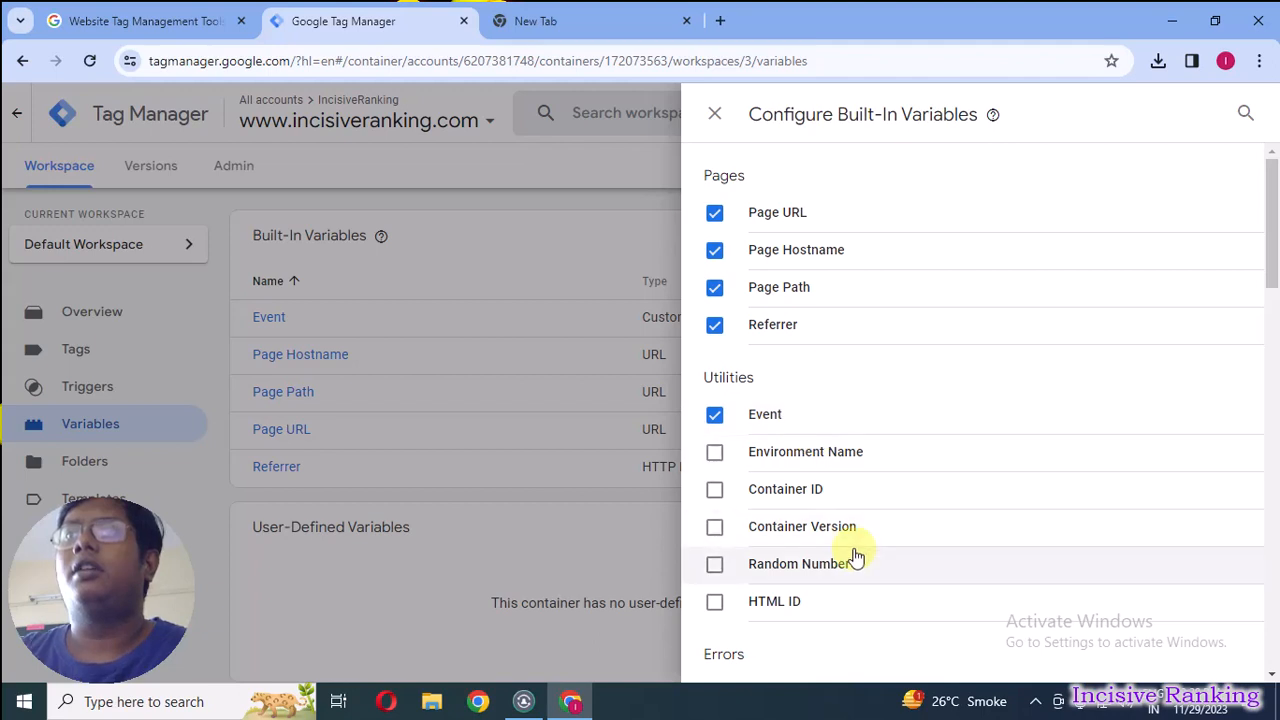
pyautogui.scroll(-3, 851, 551)
pyautogui.scroll(1, 786, 329)
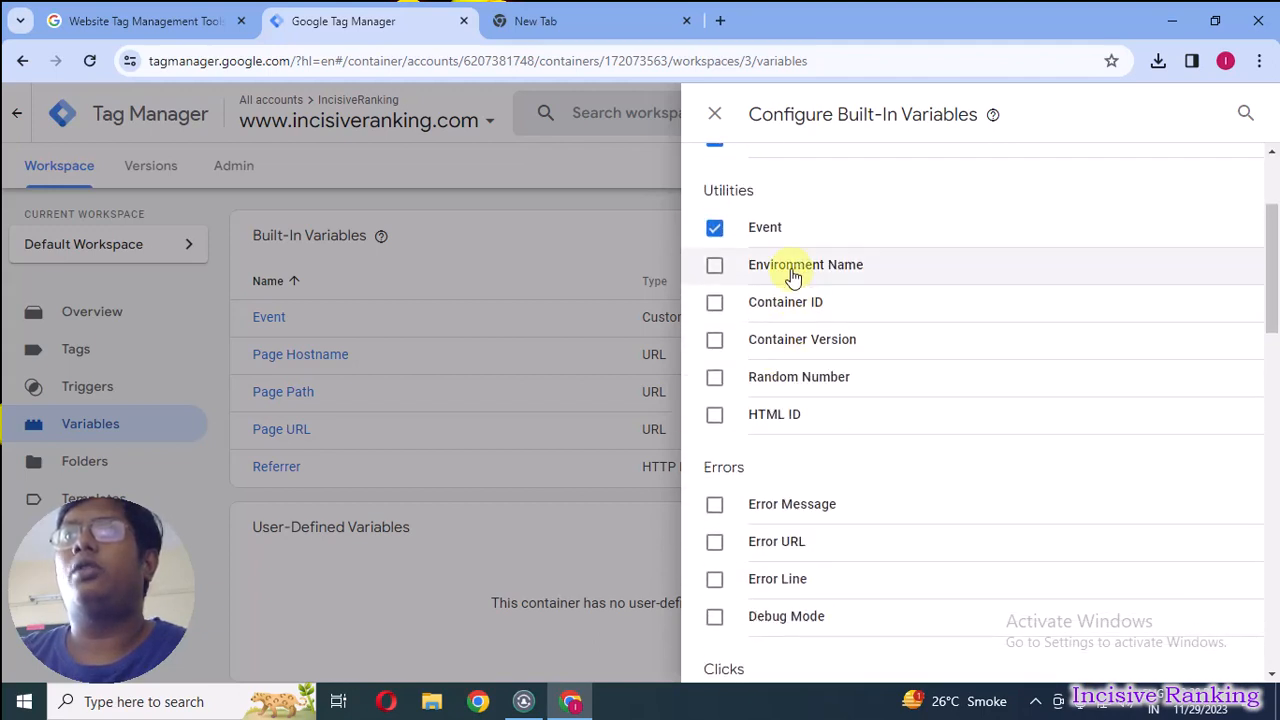
pyautogui.click(792, 272)
pyautogui.click(790, 304)
pyautogui.click(792, 342)
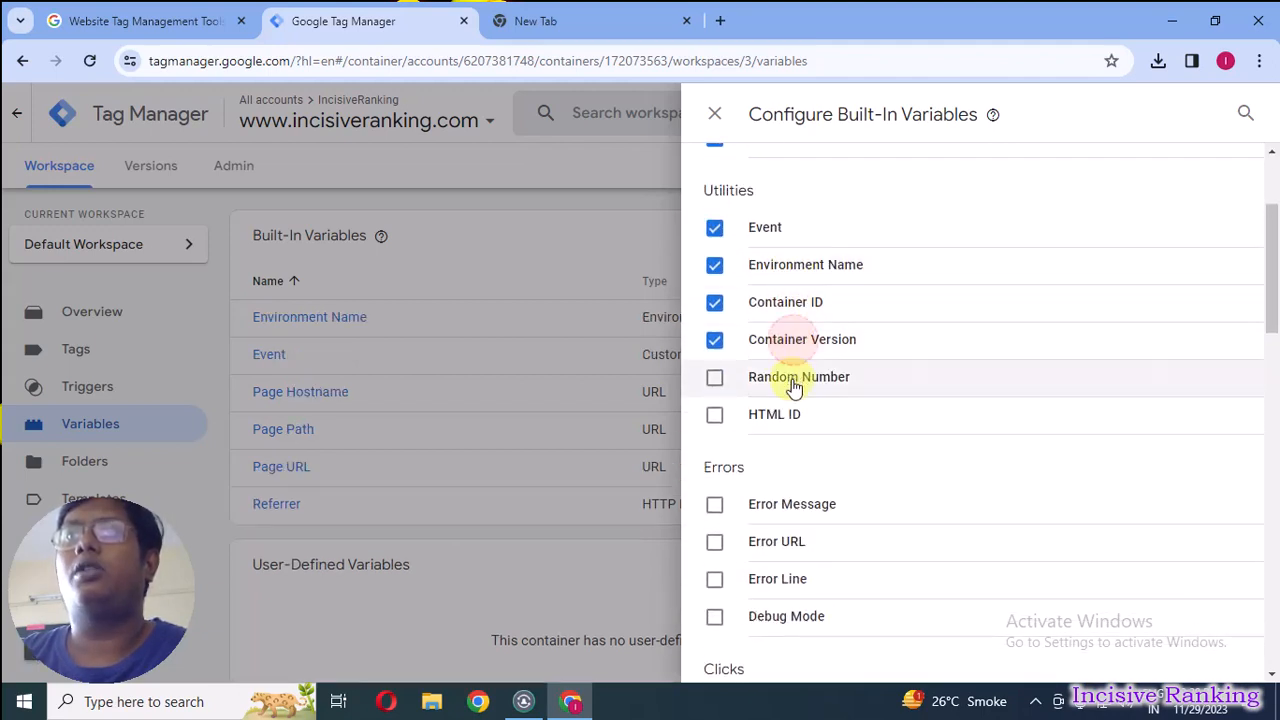
pyautogui.click(792, 380)
pyautogui.click(792, 414)
# Enable the built-in click variables Click Element, Click Classes, Click ID, Click Target, Click URL and Click Text.
pyautogui.scroll(-4, 911, 434)
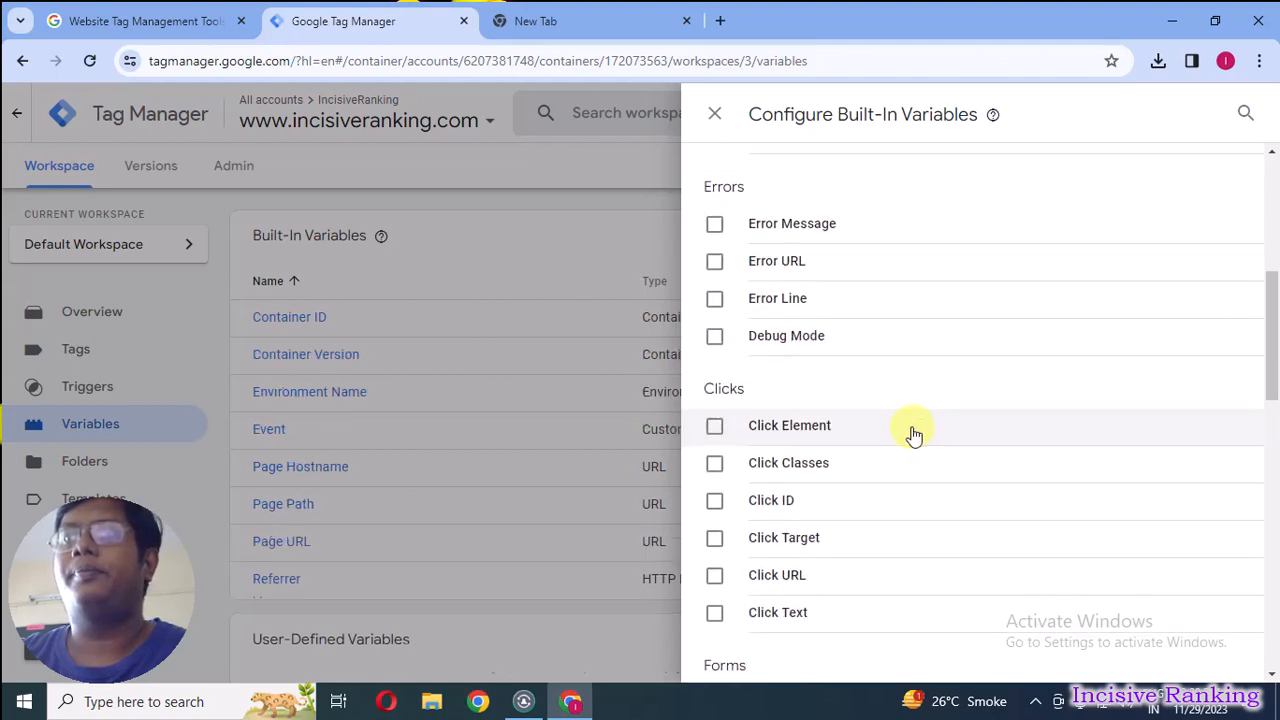
pyautogui.click(785, 331)
pyautogui.click(780, 369)
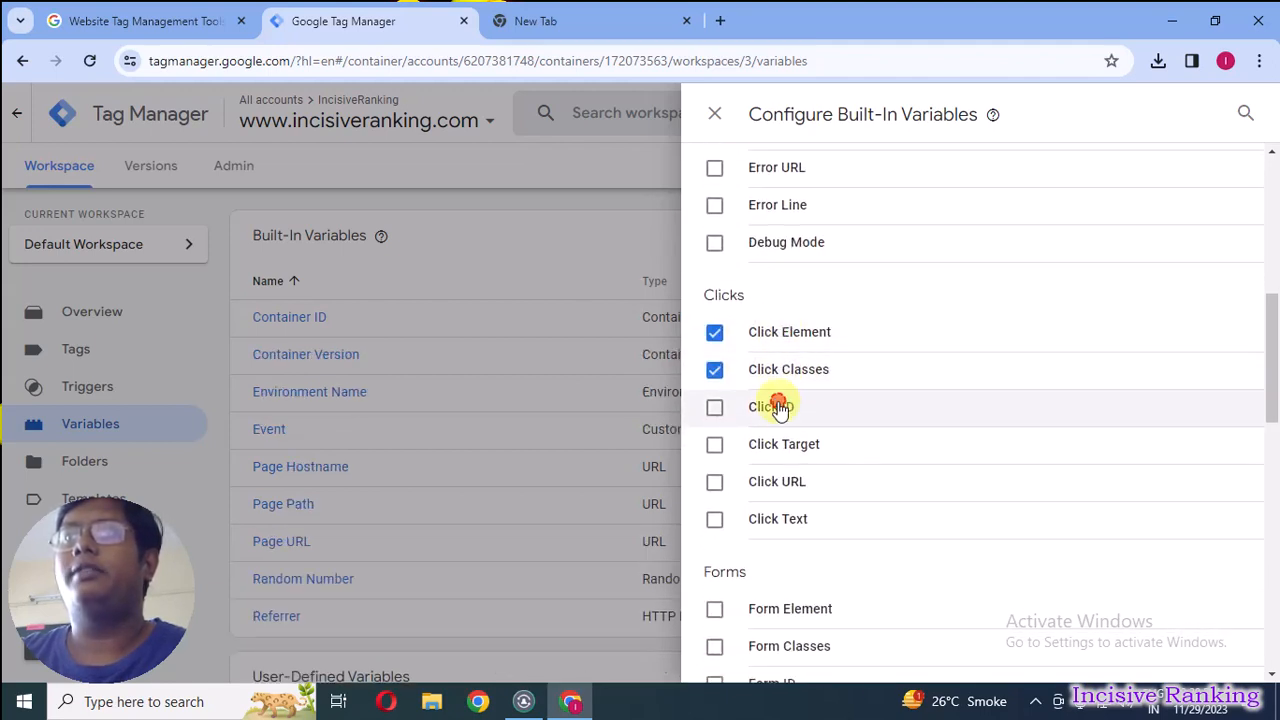
pyautogui.click(777, 407)
pyautogui.click(777, 440)
pyautogui.click(779, 481)
pyautogui.click(780, 517)
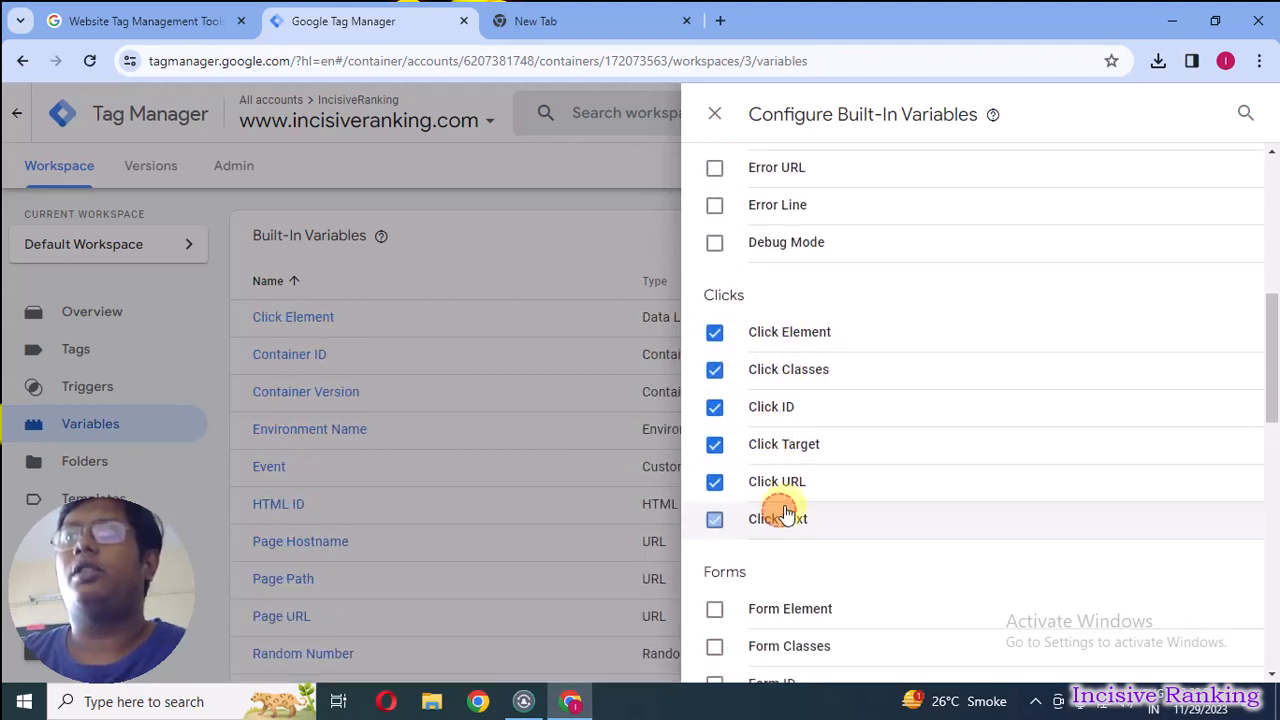
# Enable the built-in form variables Form Element, Form Classes, Form ID, Form Target, Form URL and Form Text.
pyautogui.scroll(-1, 786, 525)
pyautogui.click(784, 514)
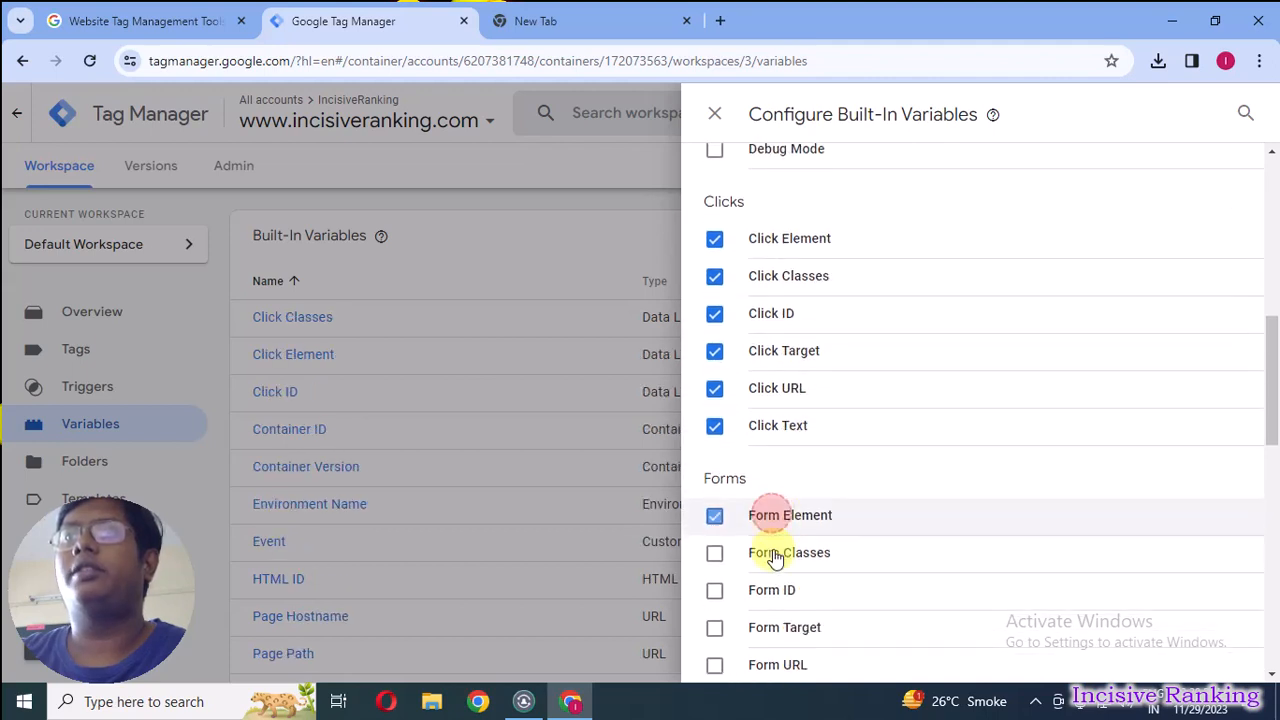
pyautogui.click(777, 552)
pyautogui.click(778, 591)
pyautogui.scroll(-2, 830, 550)
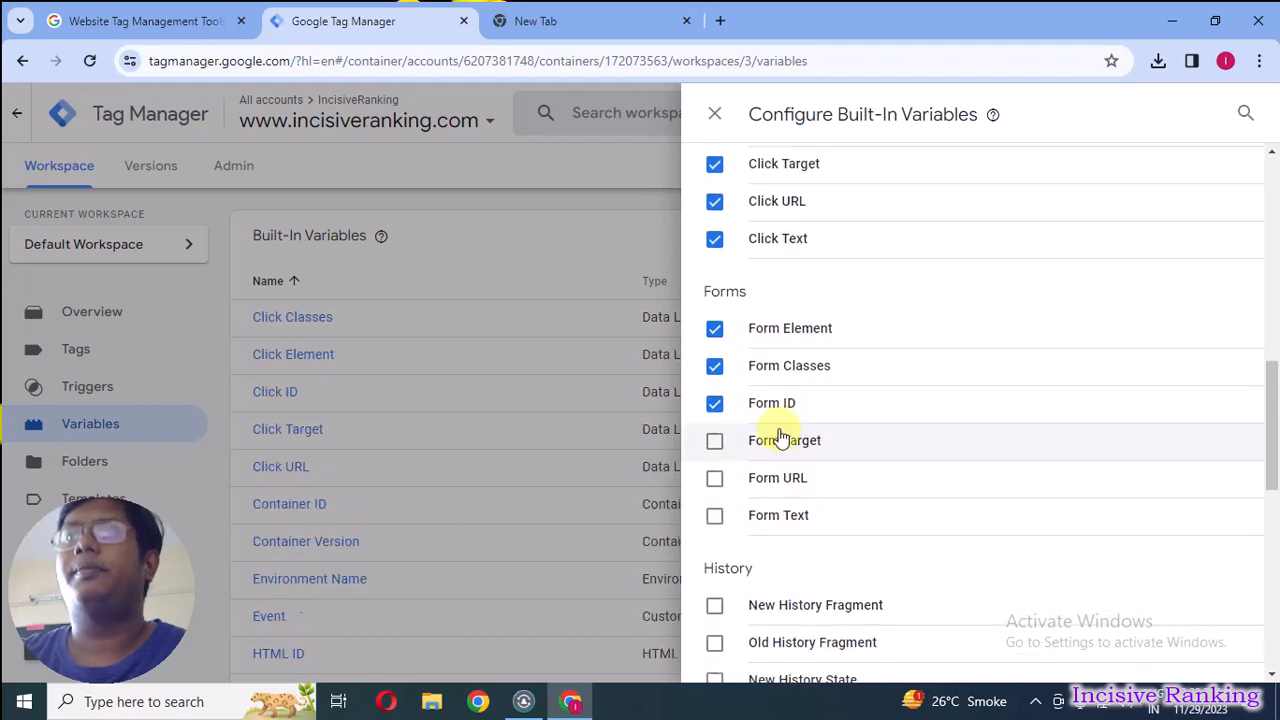
pyautogui.click(780, 440)
pyautogui.click(766, 477)
pyautogui.click(768, 514)
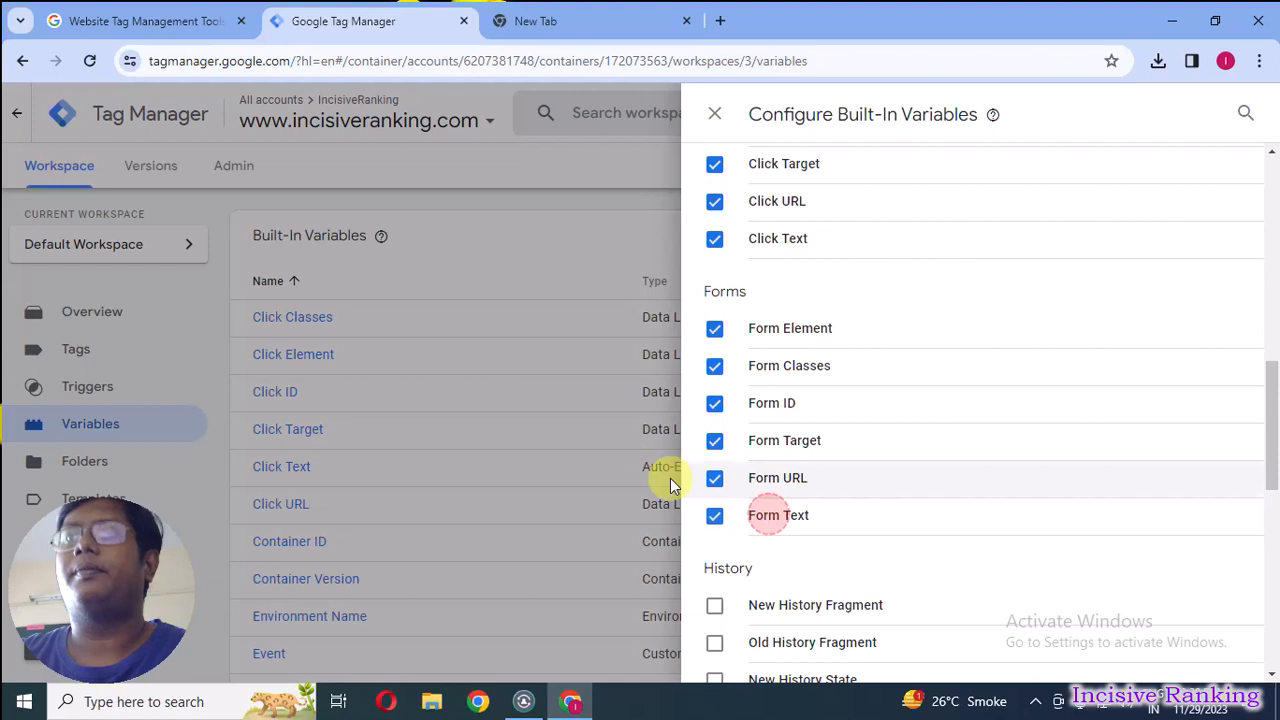
# Close the built-in variable configuration and search Google for "google analytics 4" in the blank browser tab.
pyautogui.click(541, 416)
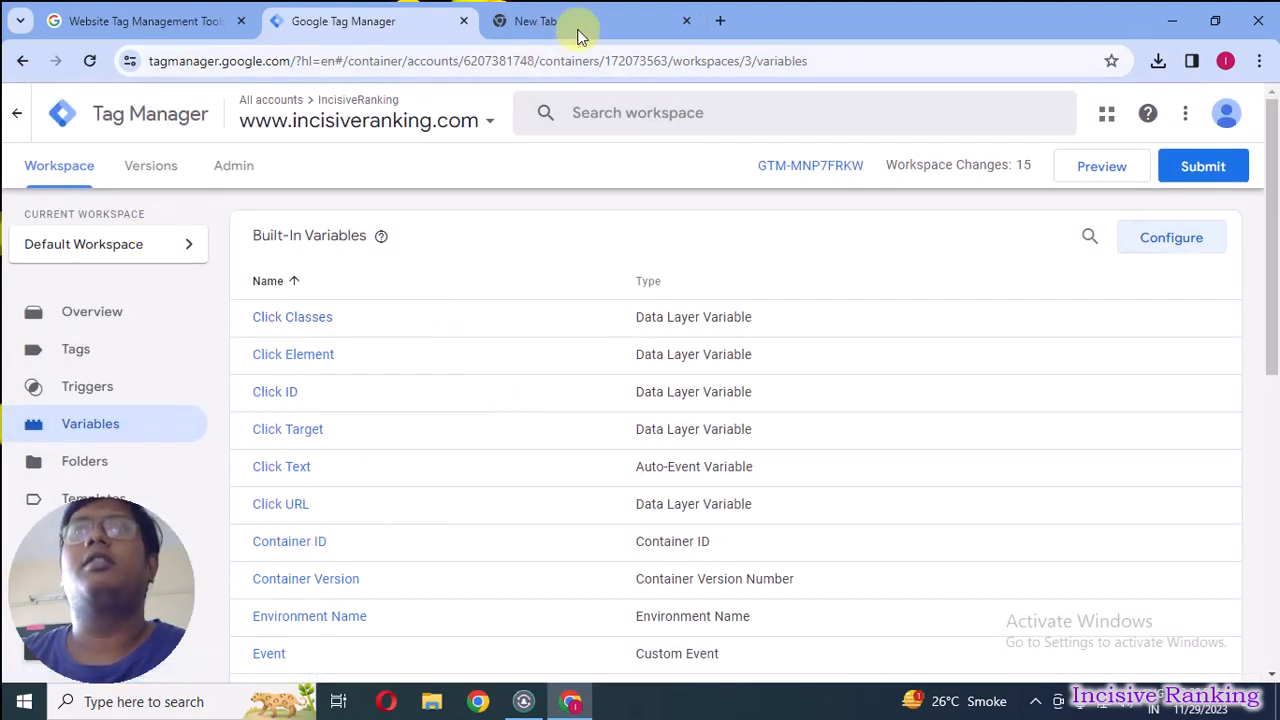
pyautogui.click(603, 12)
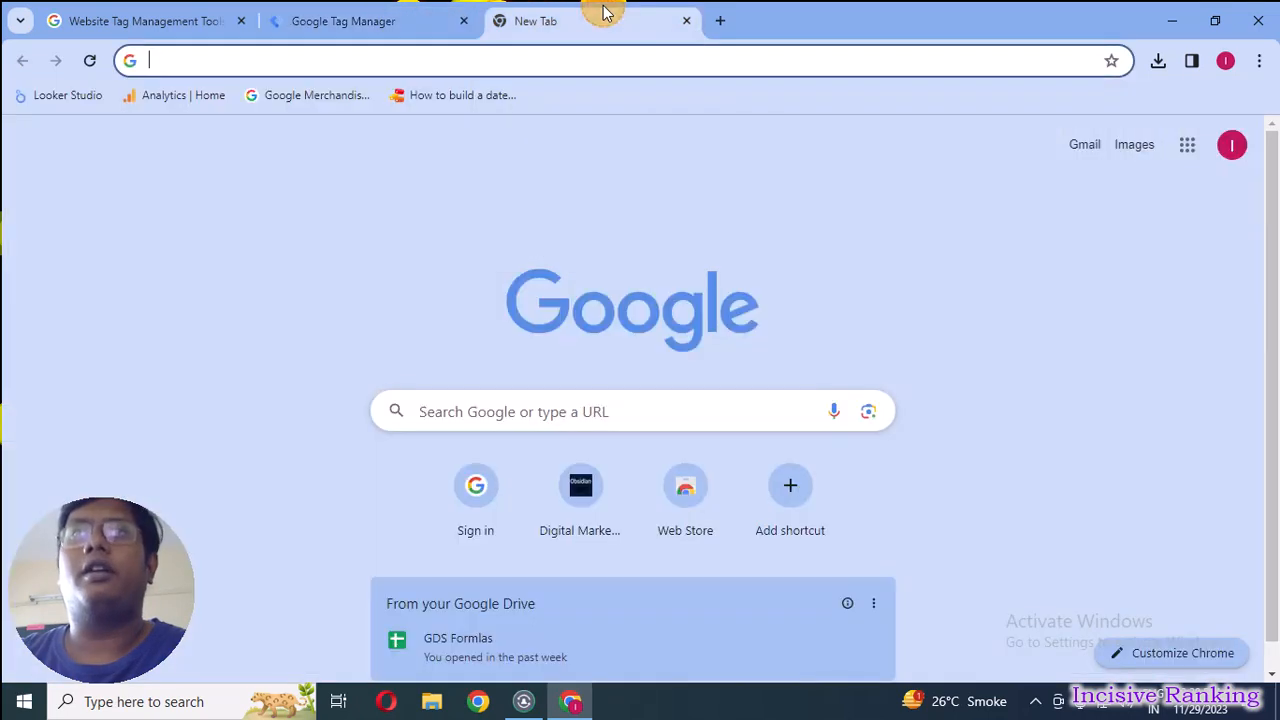
pyautogui.click(471, 409)
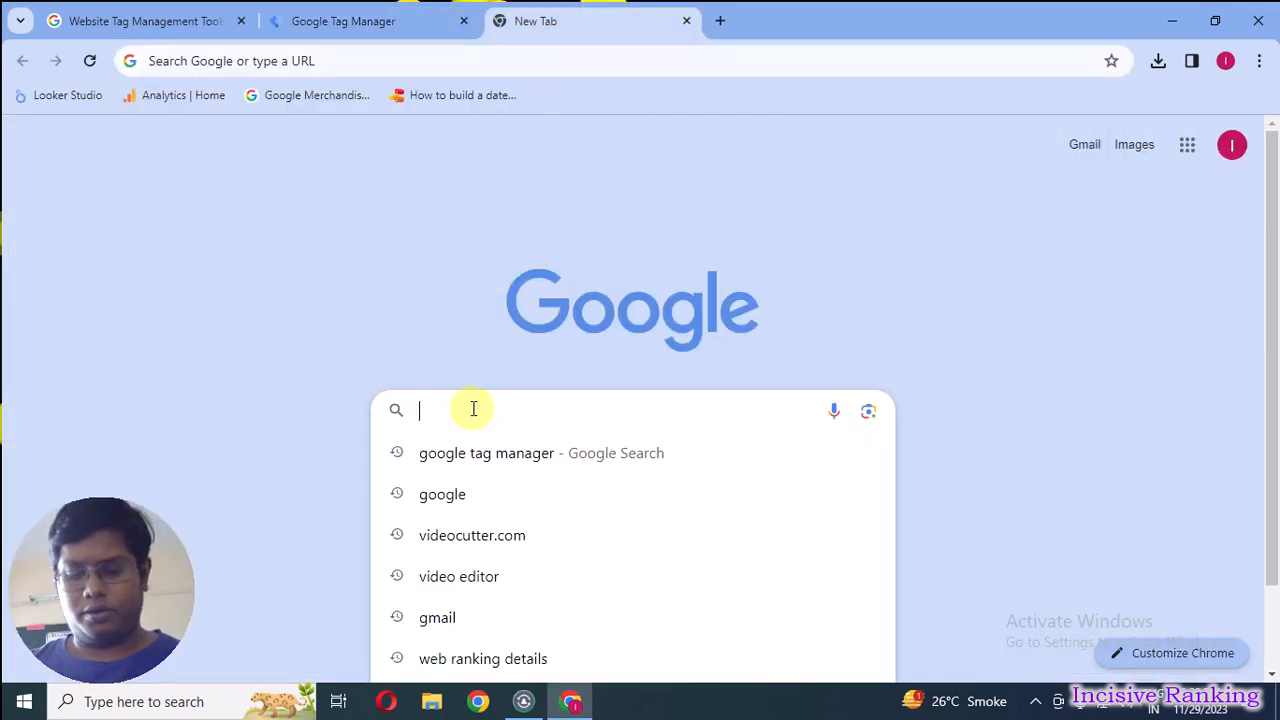
pyautogui.write('google a')
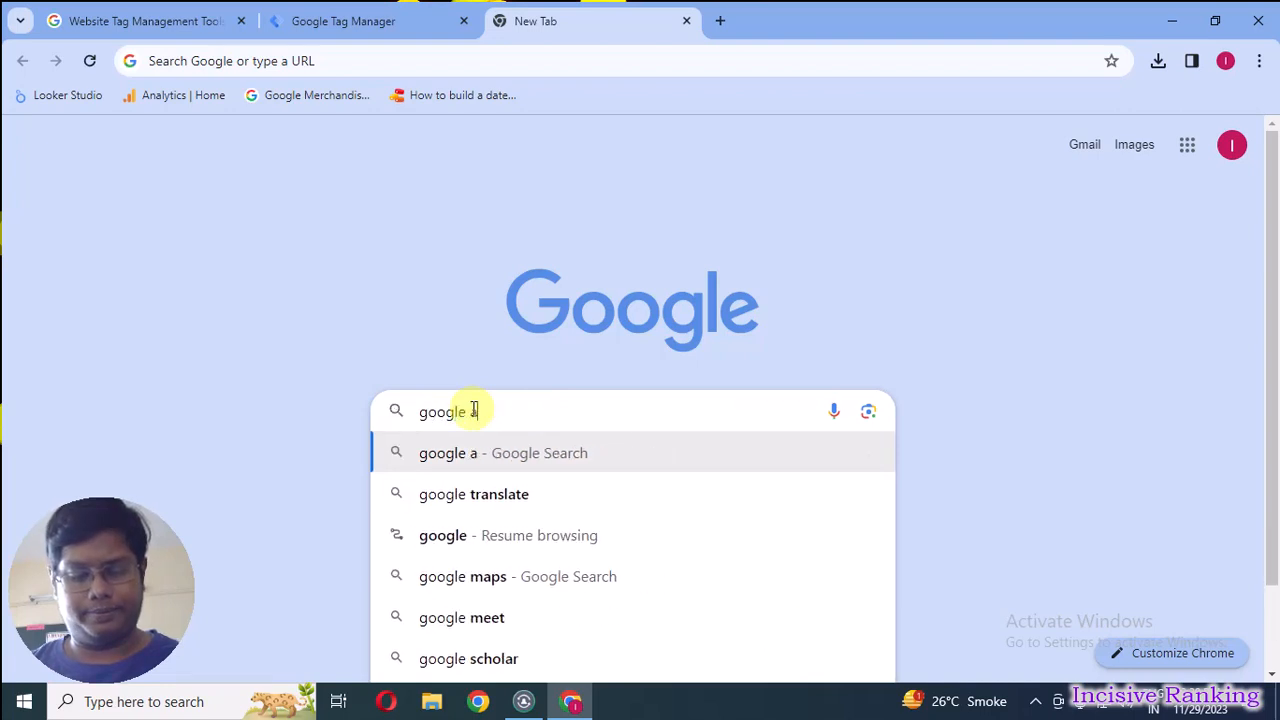
pyautogui.write('nalyti')
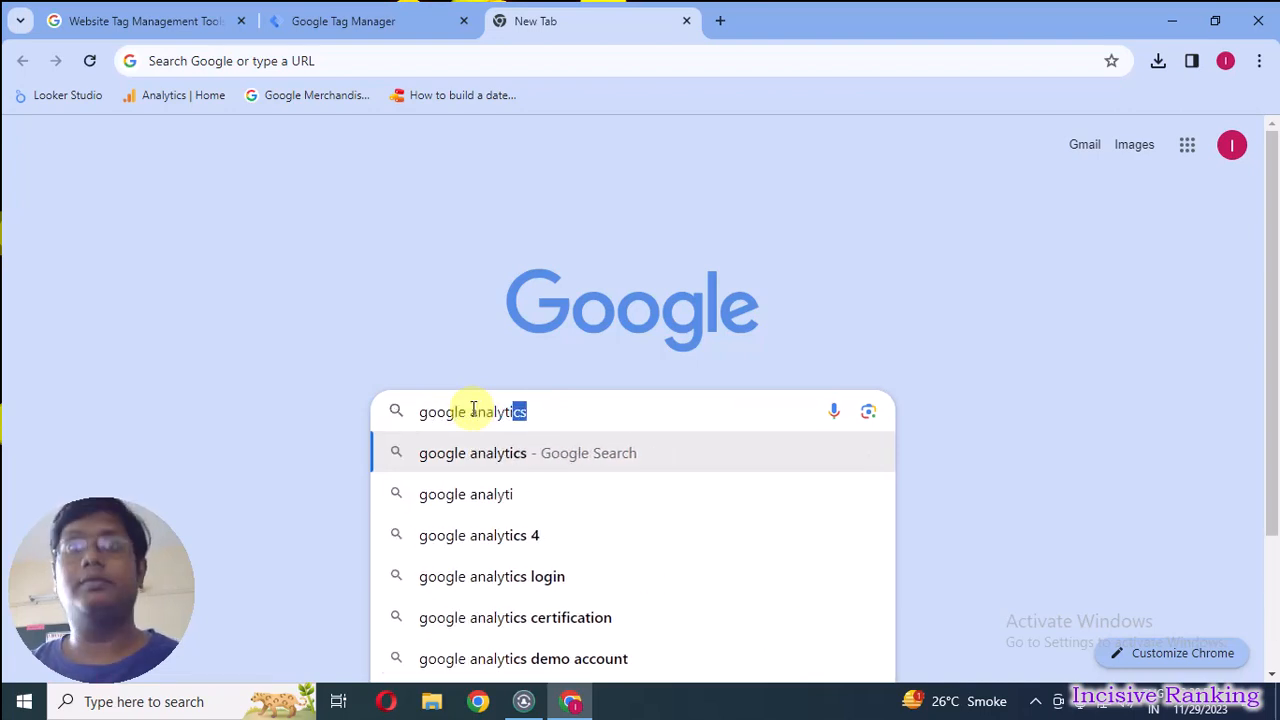
pyautogui.click(473, 535)
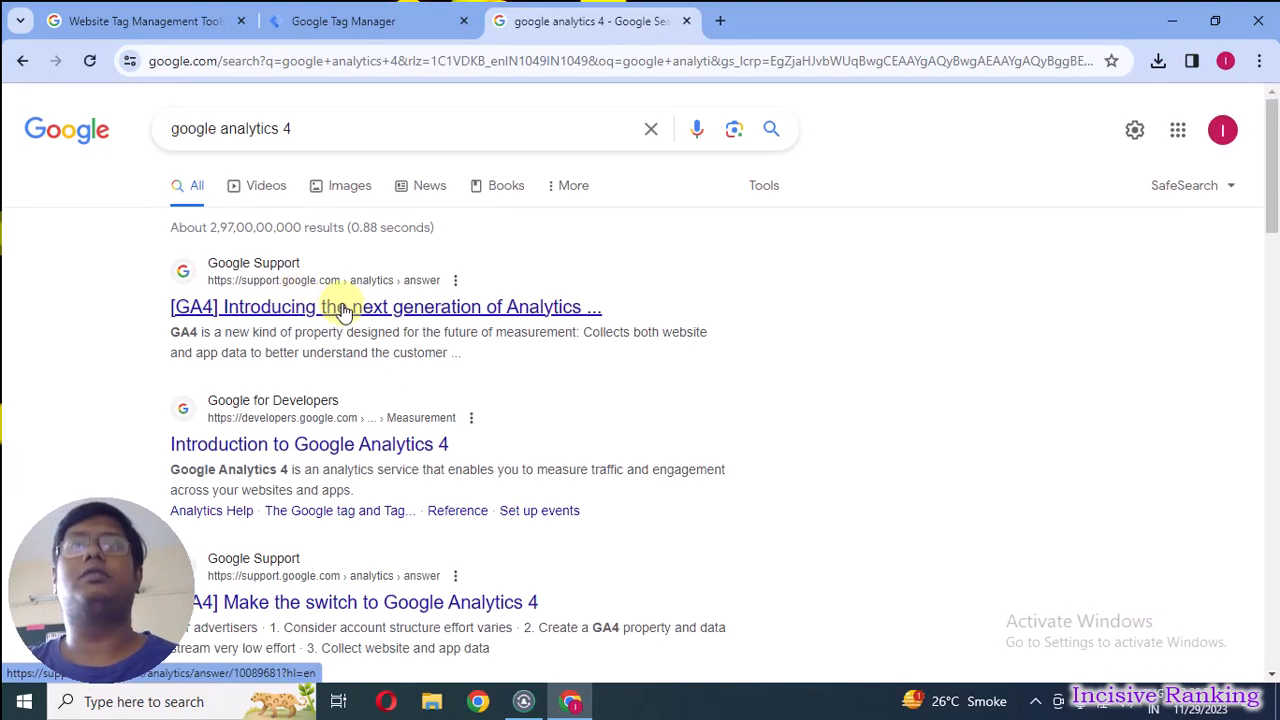
# Open the analytics.google.com sign-in page from the Google search results.
pyautogui.click(336, 308)
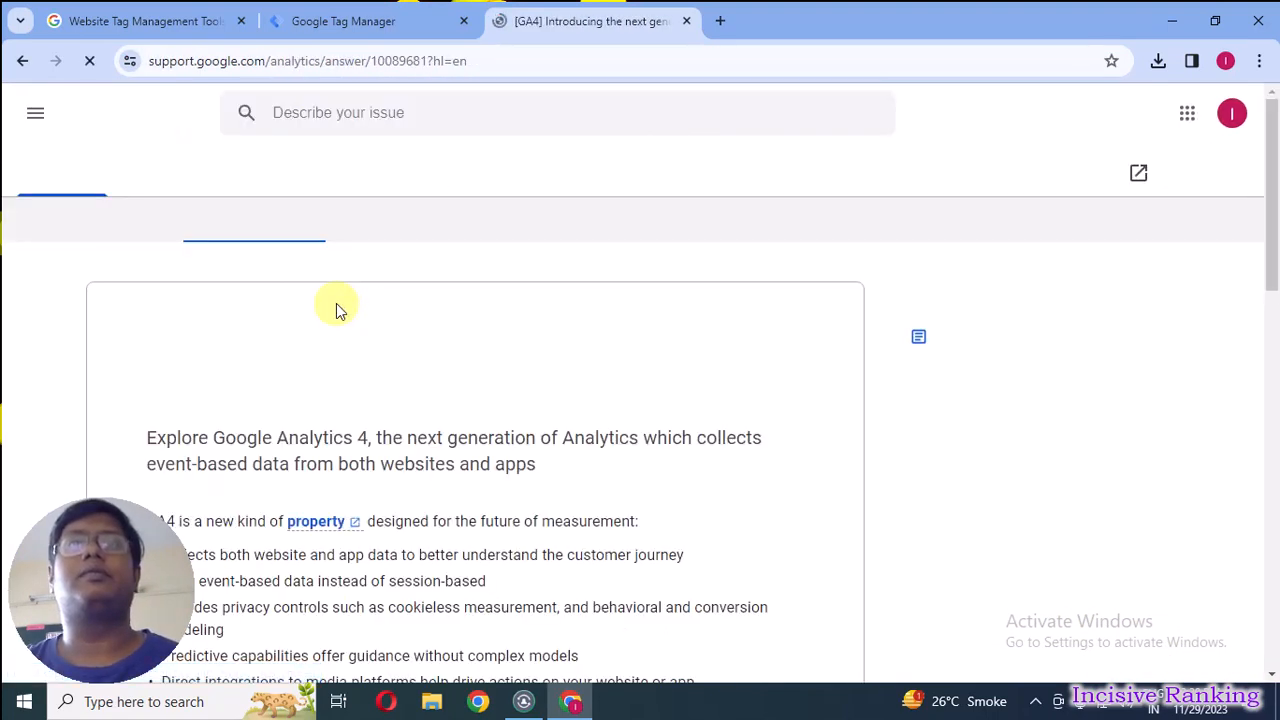
pyautogui.click(22, 72)
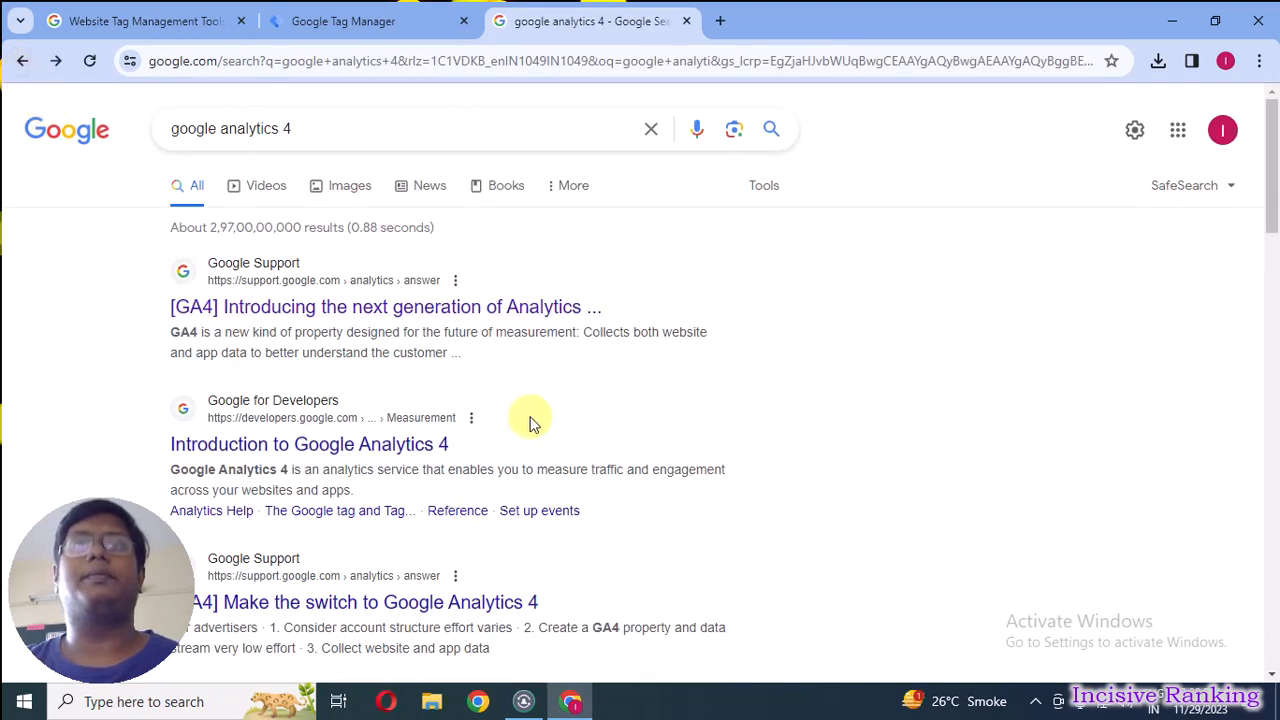
pyautogui.scroll(-2, 560, 390)
pyautogui.scroll(-1, 560, 390)
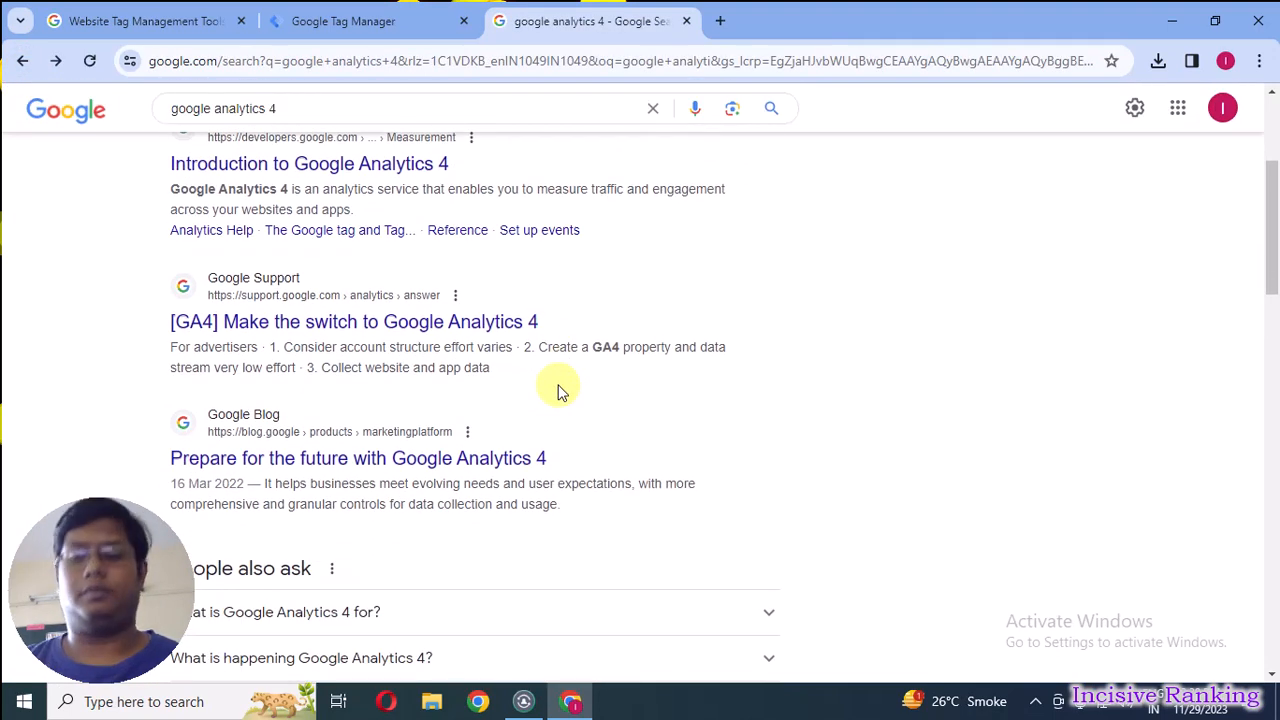
pyautogui.scroll(-2, 560, 390)
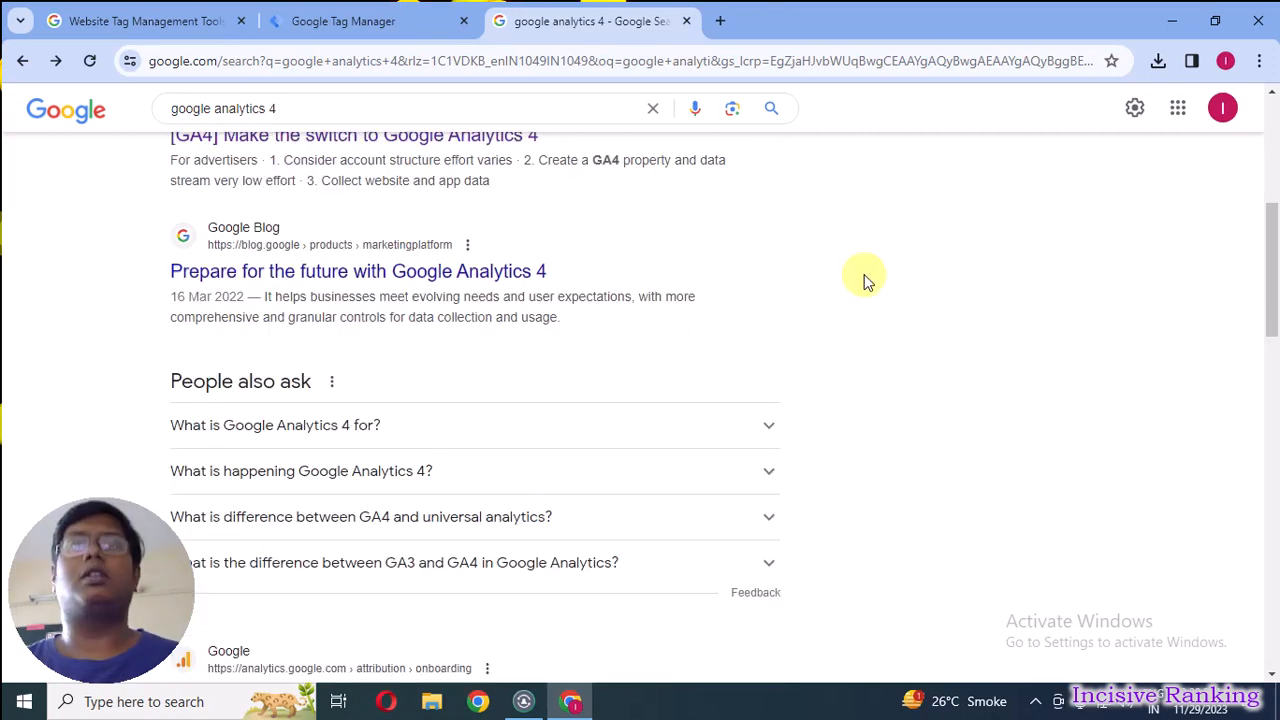
pyautogui.scroll(-4, 563, 380)
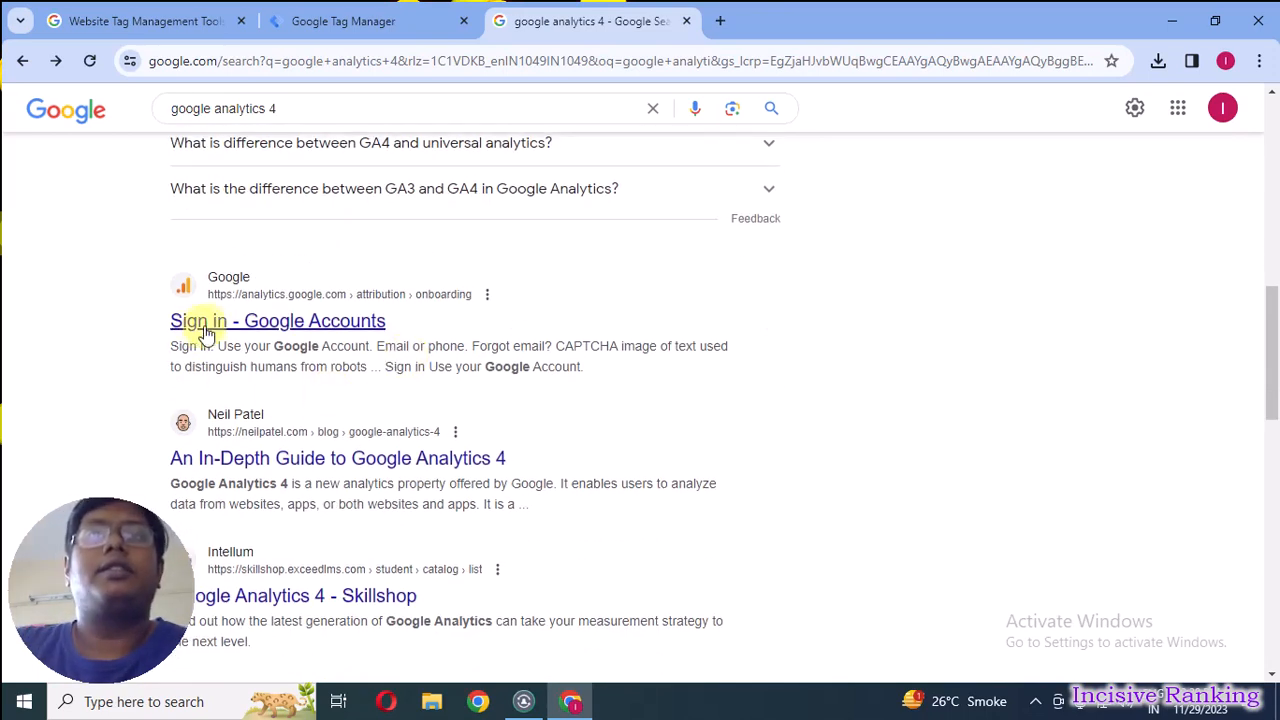
pyautogui.click(322, 330)
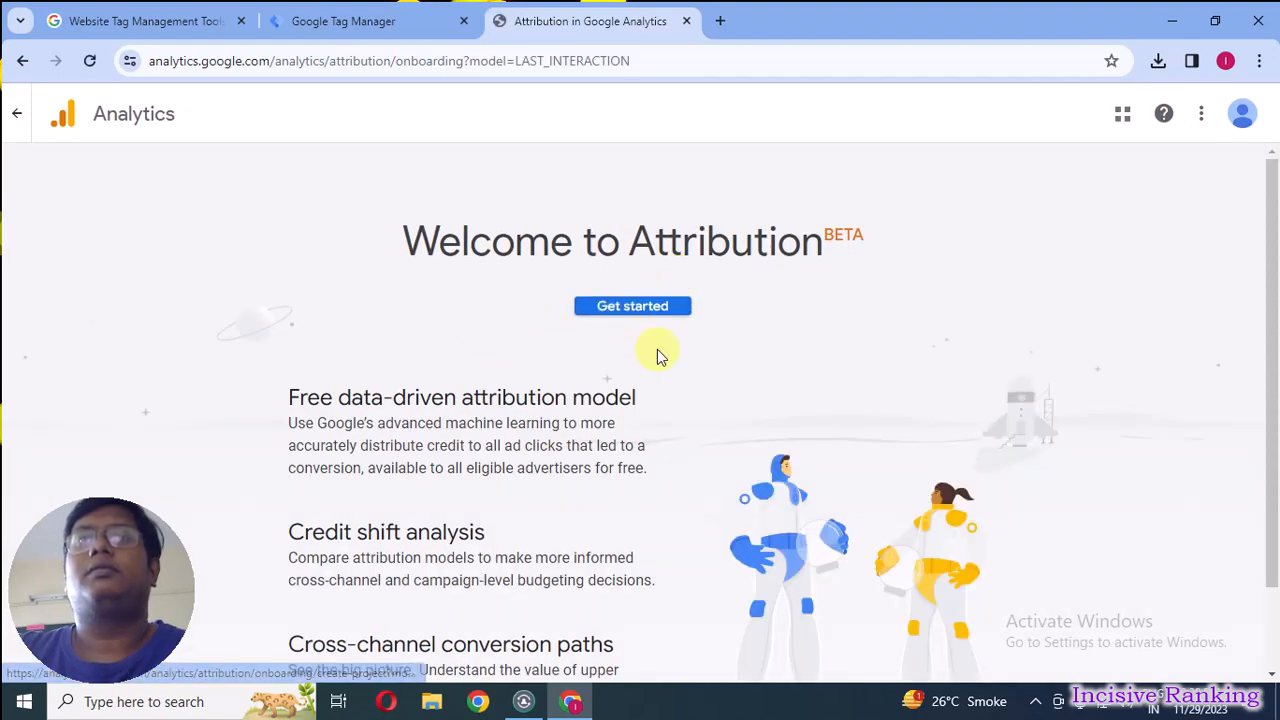
# Start the Attribution setup and view the Analytics accounts that can be connected.
pyautogui.scroll(-1, 670, 365)
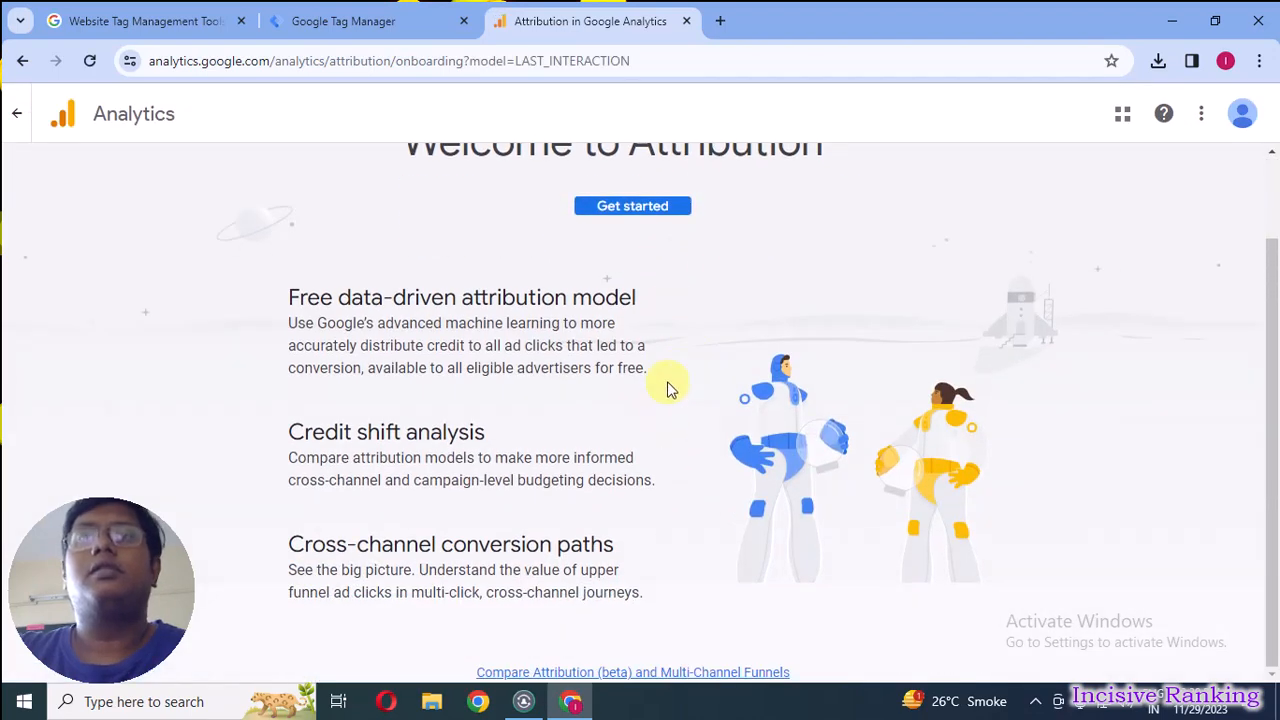
pyautogui.click(651, 205)
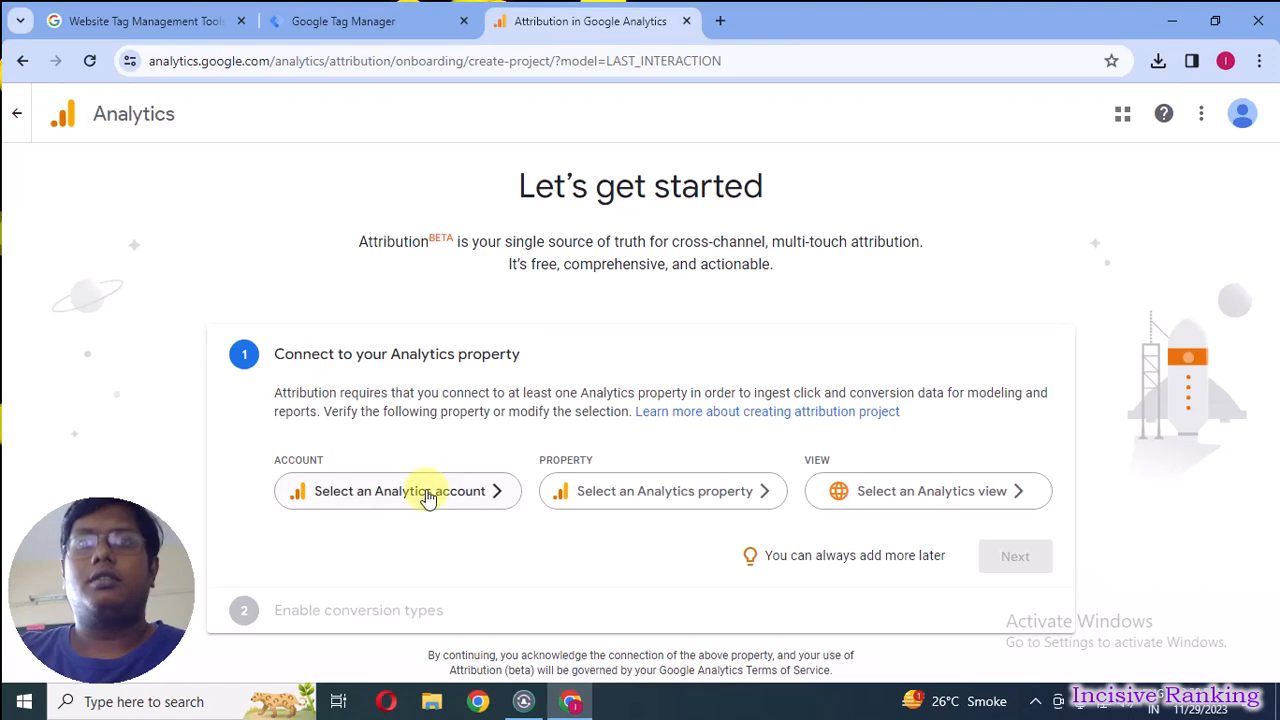
pyautogui.click(427, 491)
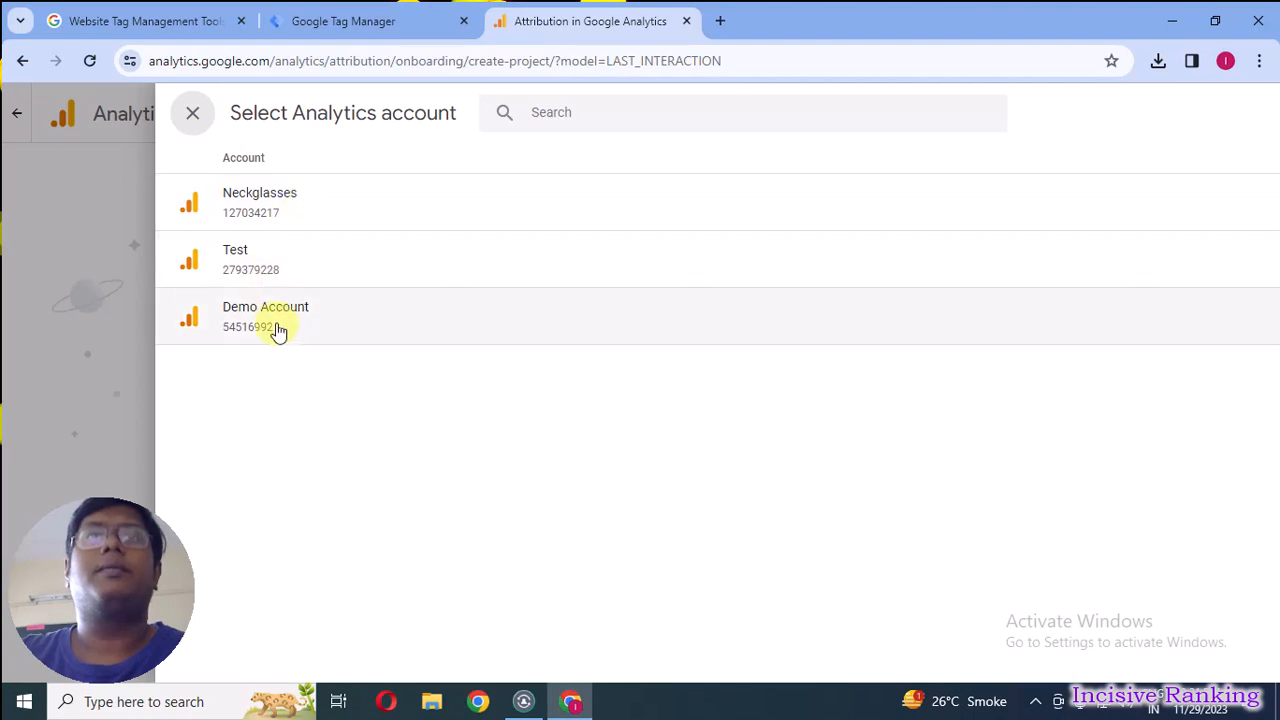
pyautogui.click(186, 118)
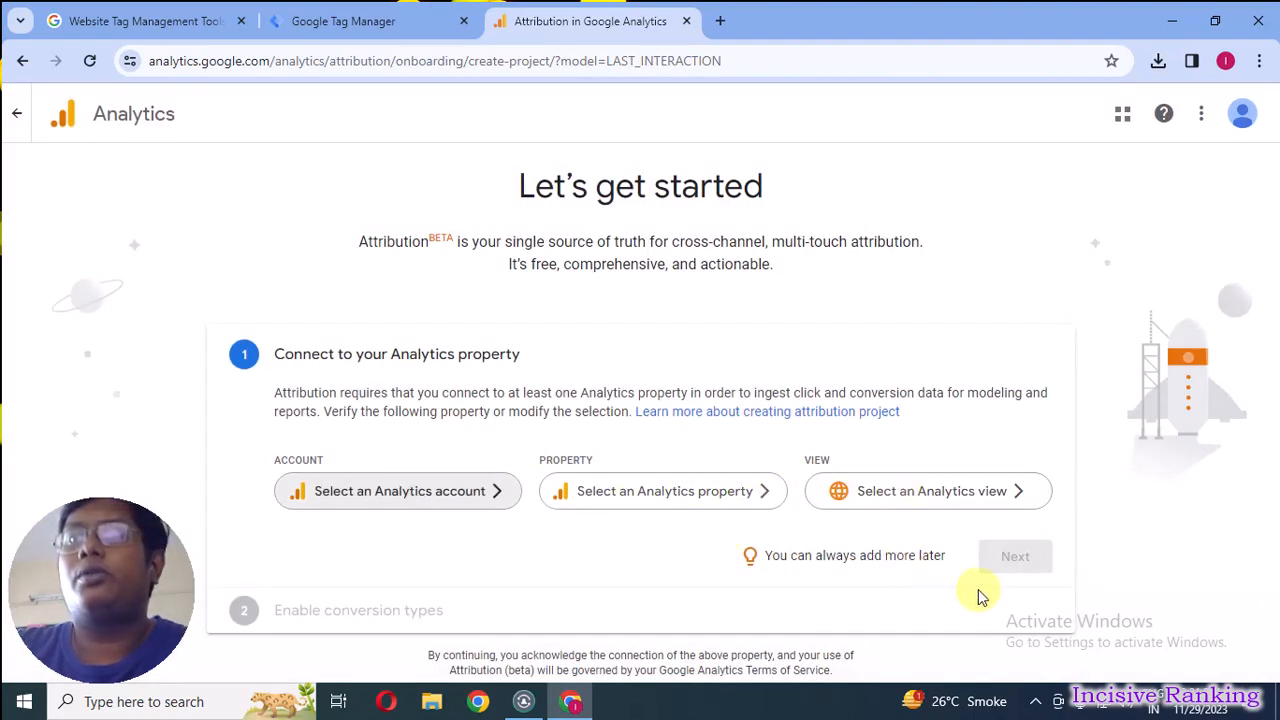
# Try to choose a property from the Test account for the Attribution project.
pyautogui.click(736, 494)
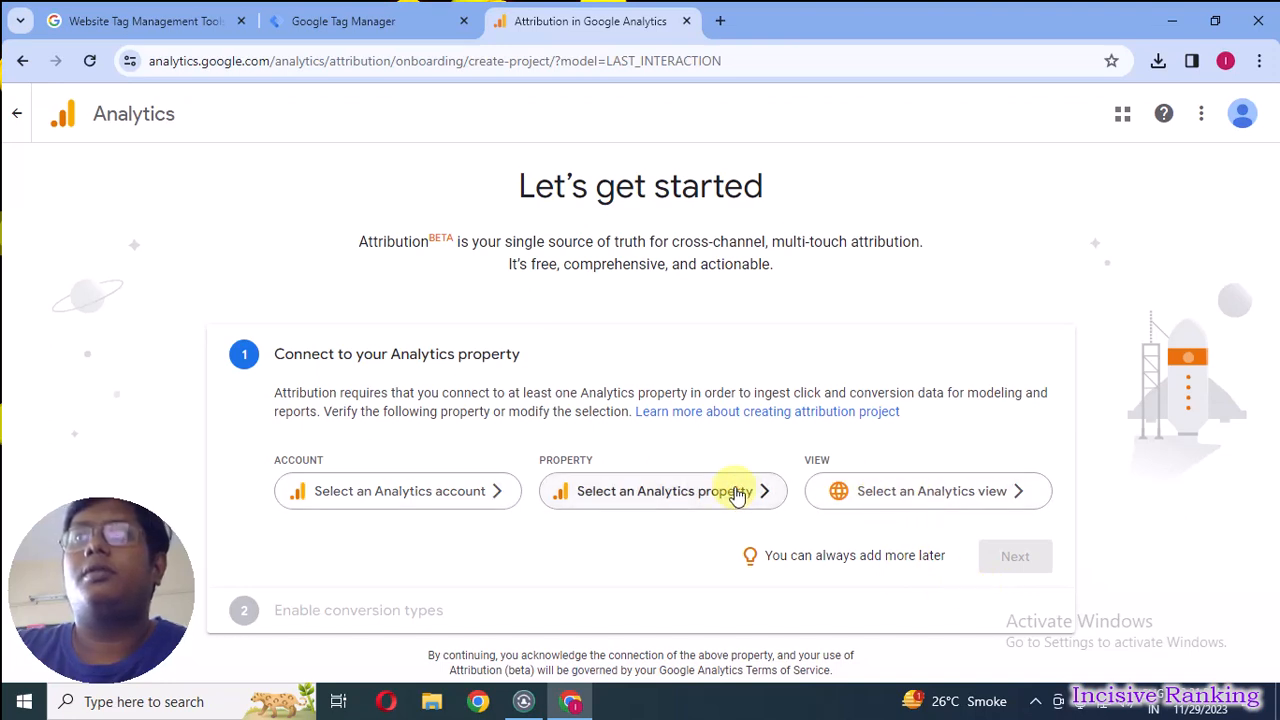
pyautogui.click(466, 491)
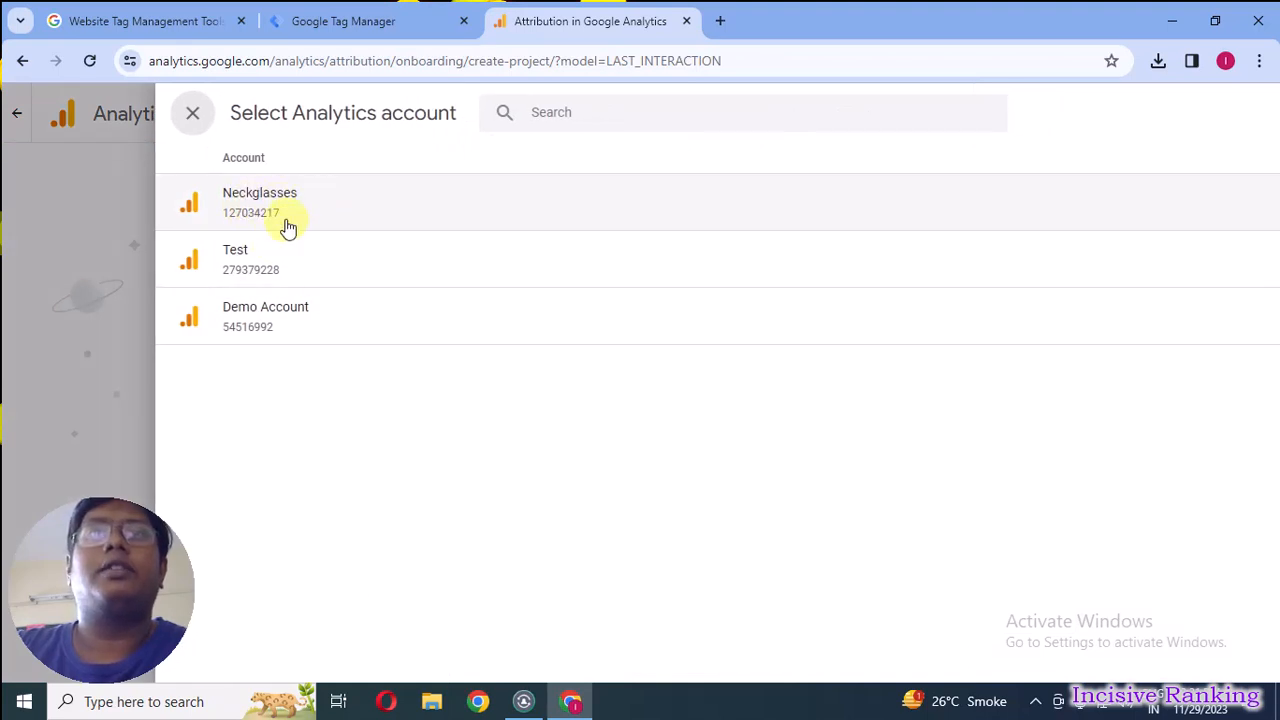
pyautogui.click(275, 262)
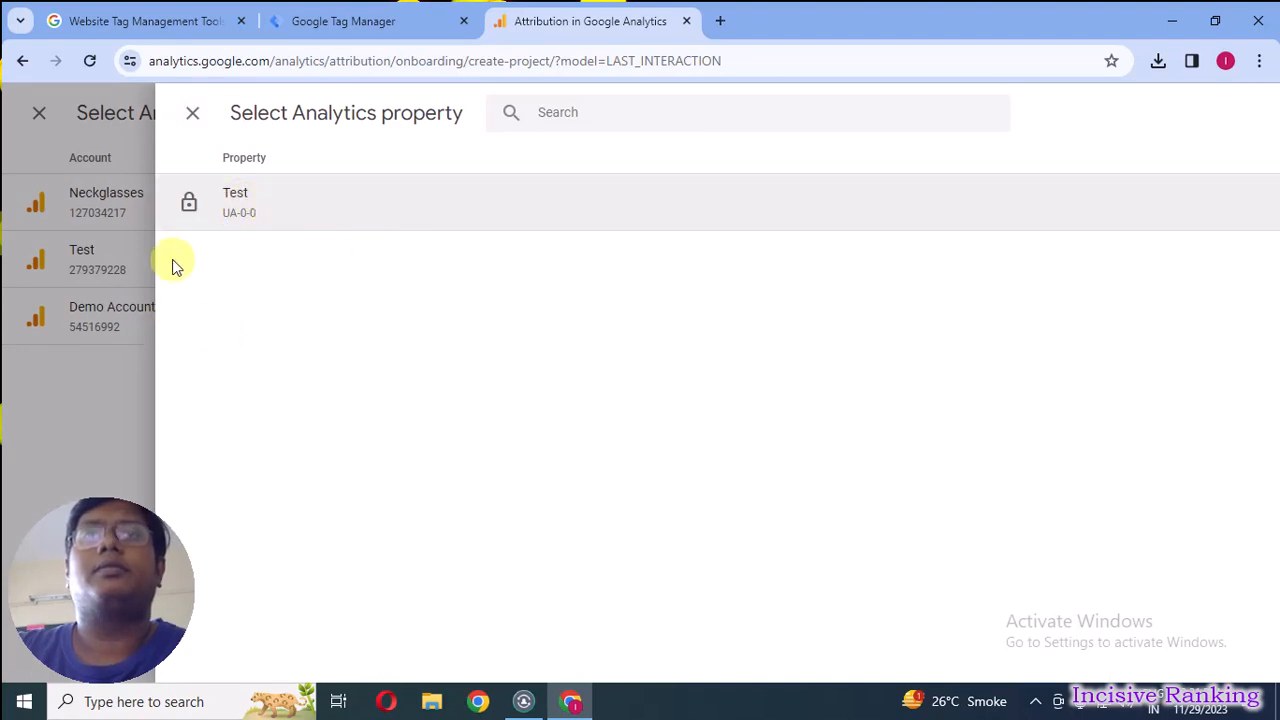
pyautogui.click(190, 116)
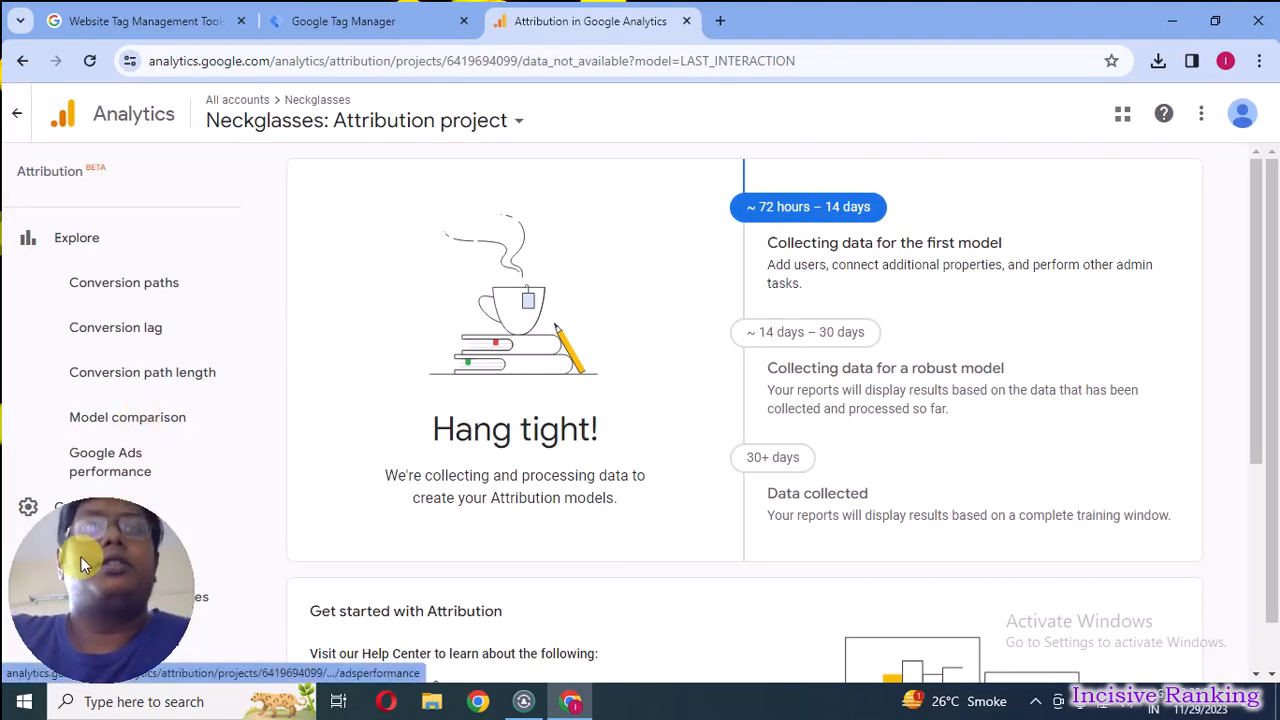
pyautogui.moveTo(81, 557); pyautogui.dragTo(947, 427)
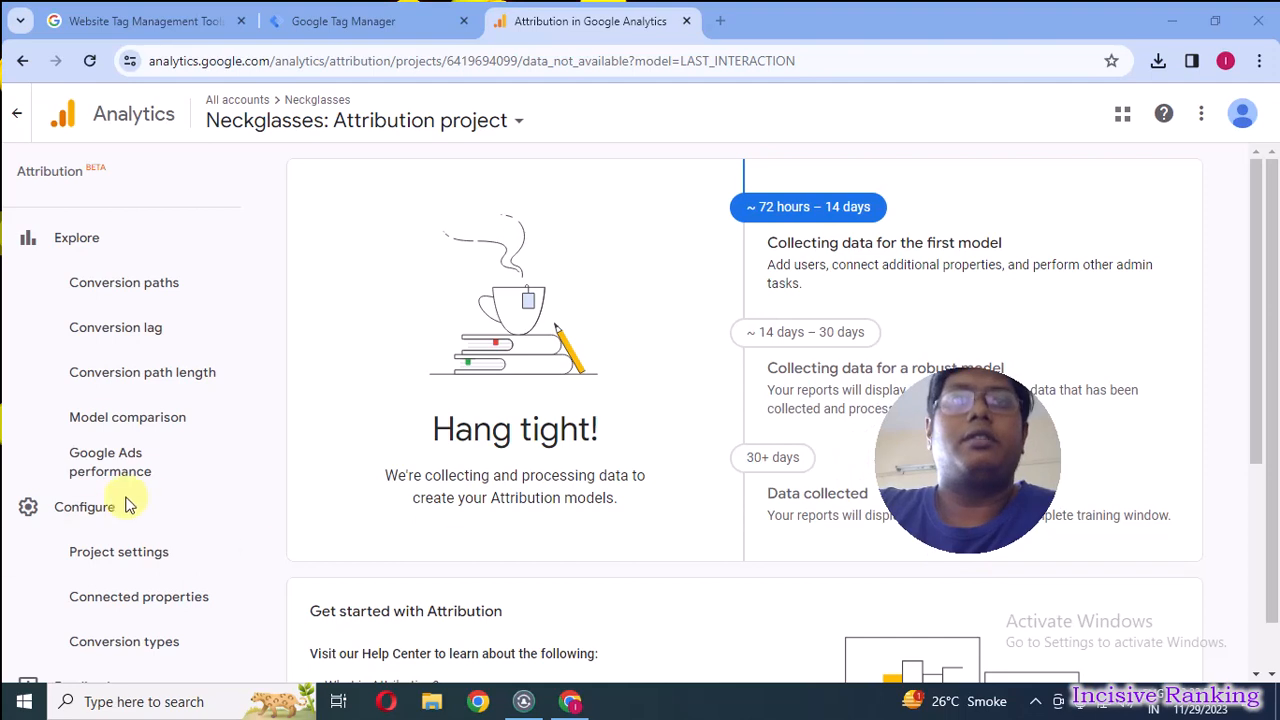
pyautogui.scroll(-1, 126, 497)
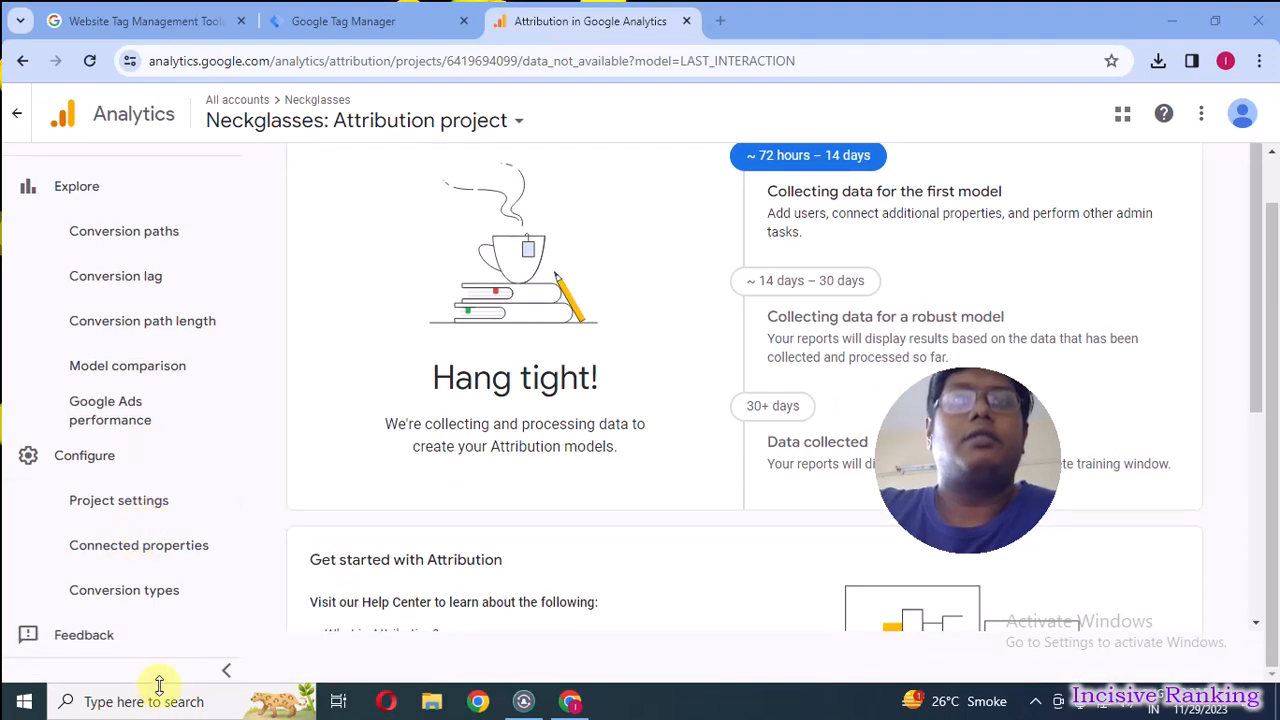
pyautogui.click(222, 672)
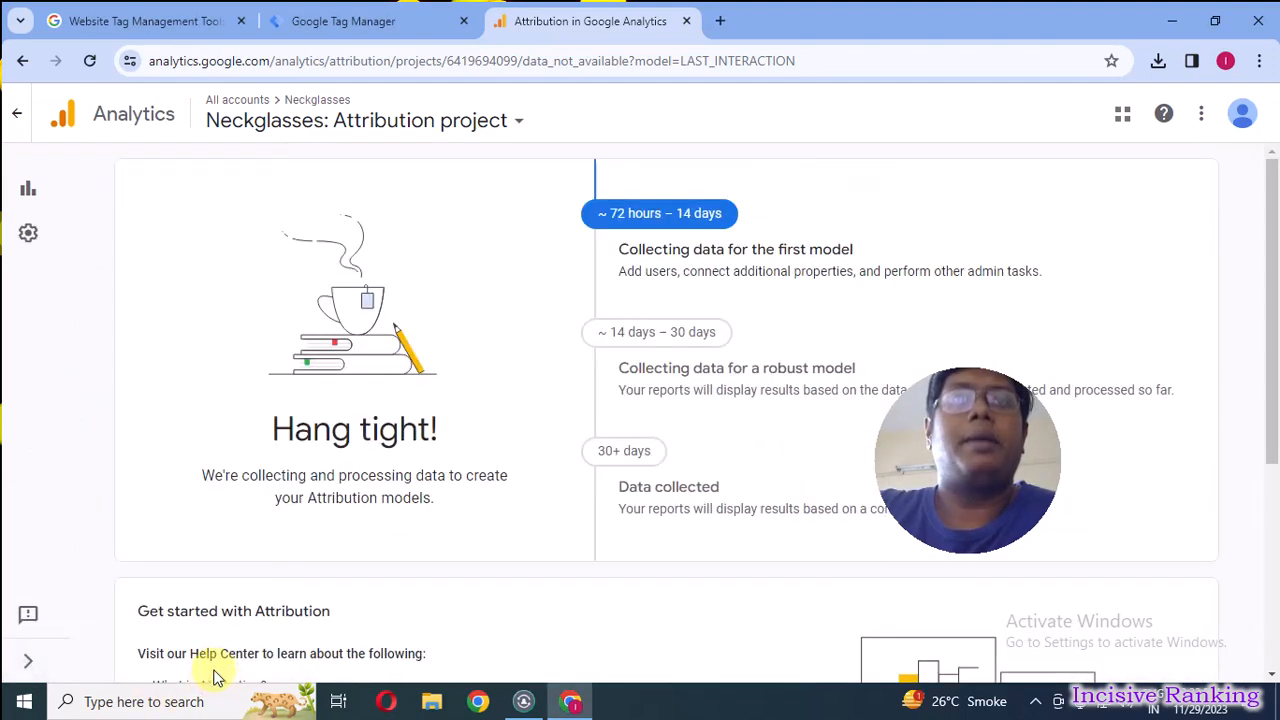
pyautogui.click(32, 668)
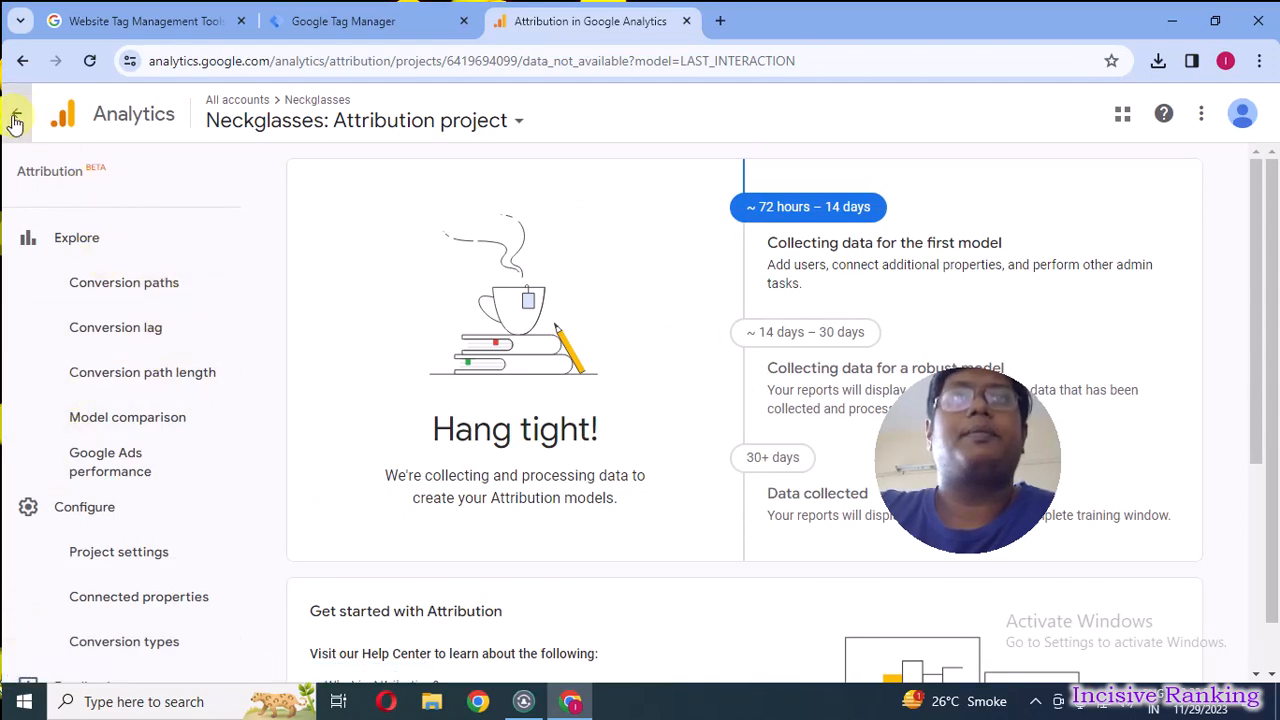
# Switch to the Neckglasses - GA4 property and open its Admin settings, dismissing the feature tour.
pyautogui.click(440, 125)
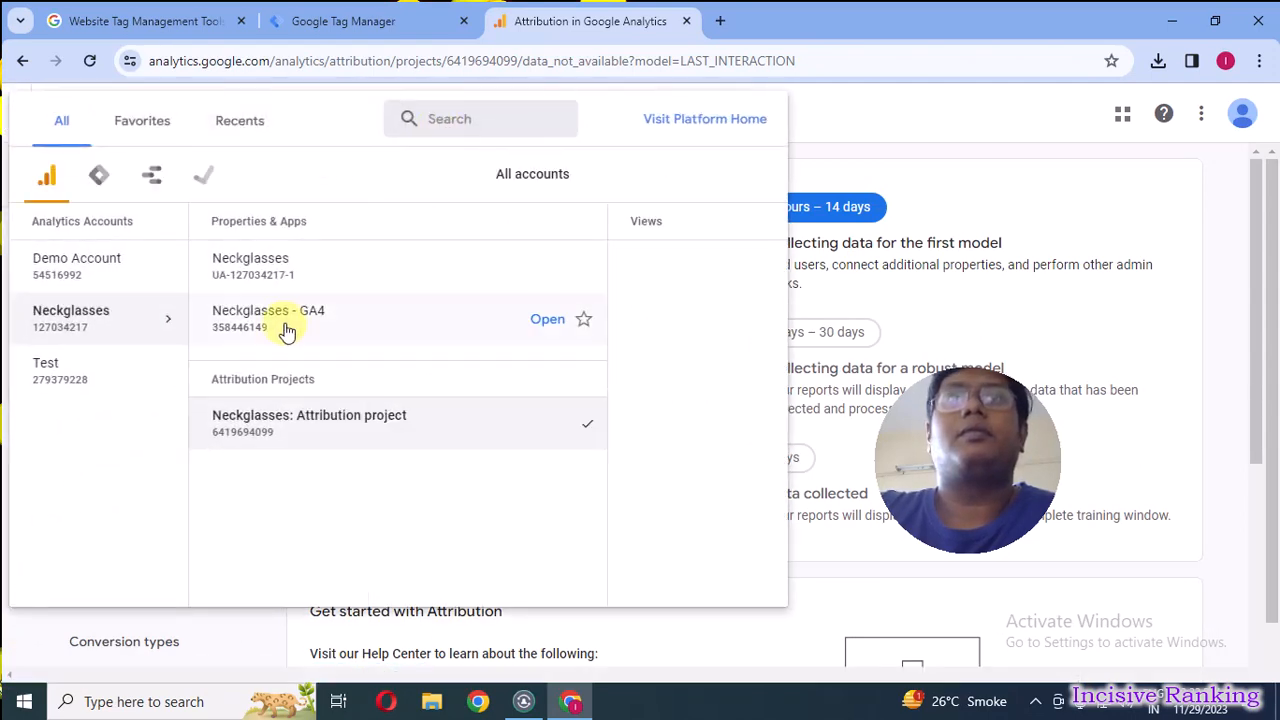
pyautogui.click(310, 331)
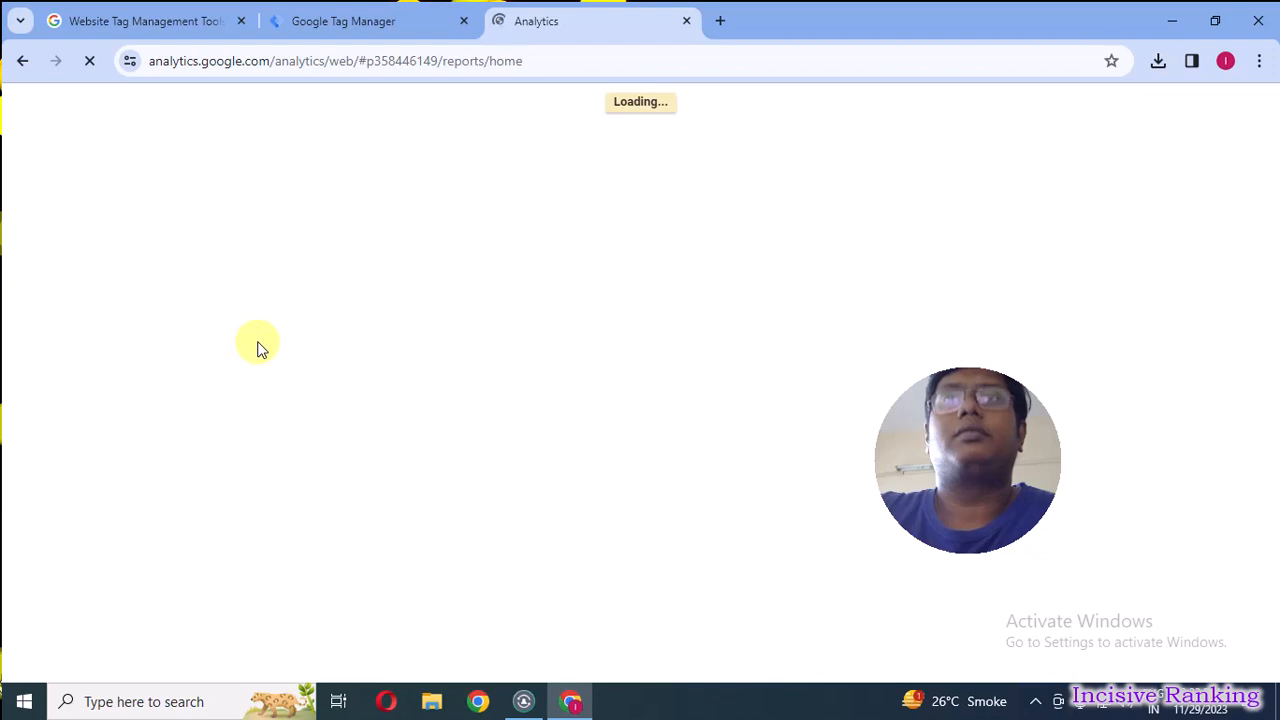
pyautogui.moveTo(958, 419)
pyautogui.mouseDown()
pyautogui.moveTo(1118, 532)
pyautogui.moveTo(1163, 528)
pyautogui.moveTo(1182, 542)
pyautogui.mouseUp()
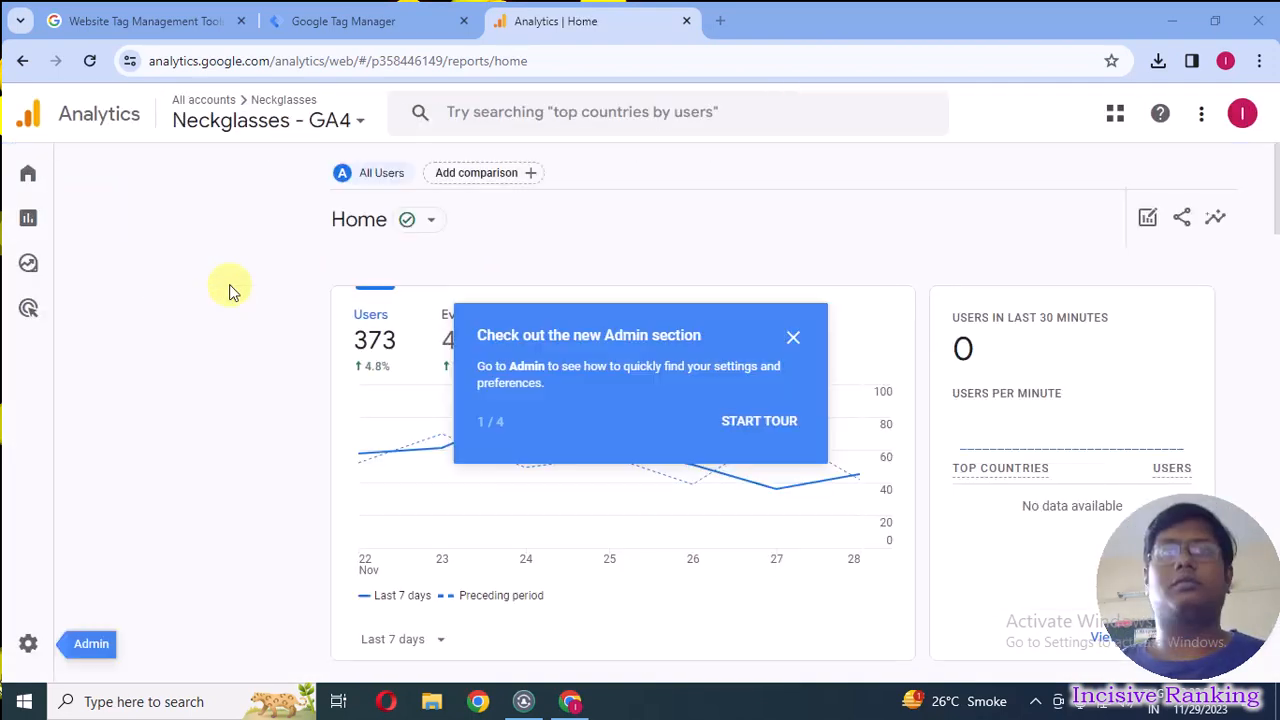
pyautogui.click(27, 650)
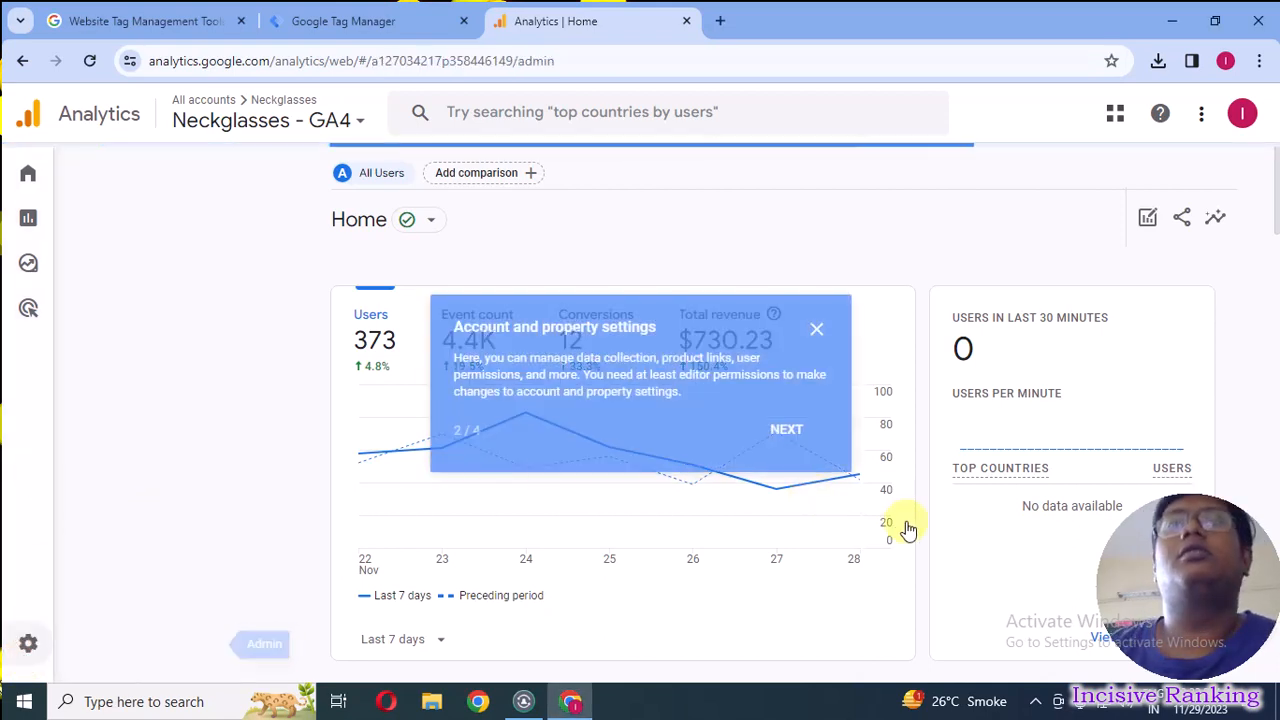
pyautogui.click(820, 326)
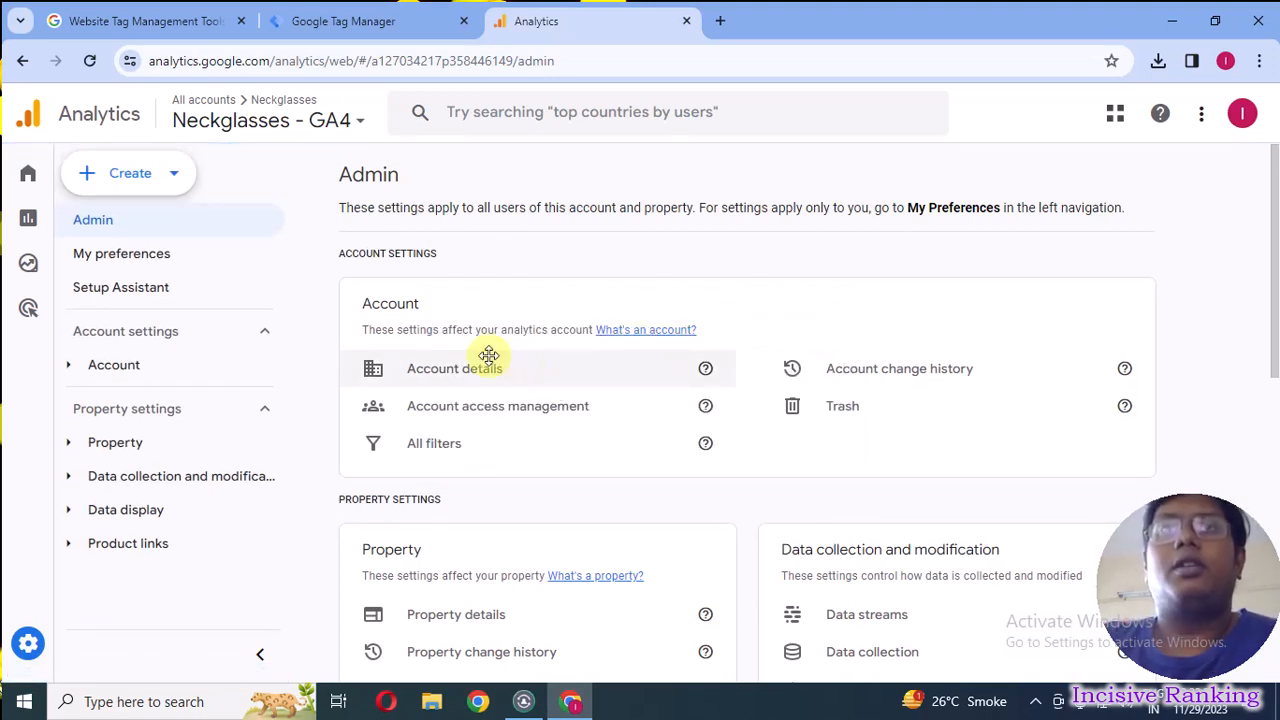
# Start a new Analytics account named Incisive Ranking, keeping the default data sharing settings, and continue to property creation.
pyautogui.click(133, 177)
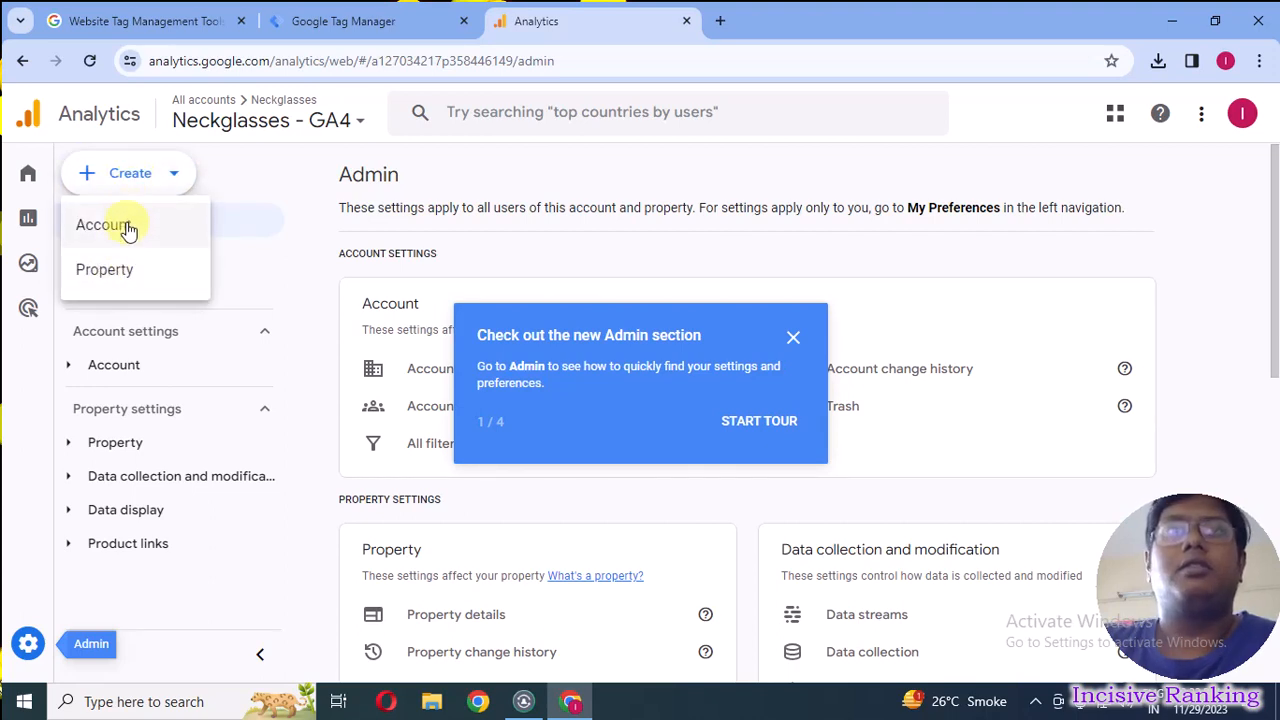
pyautogui.click(127, 226)
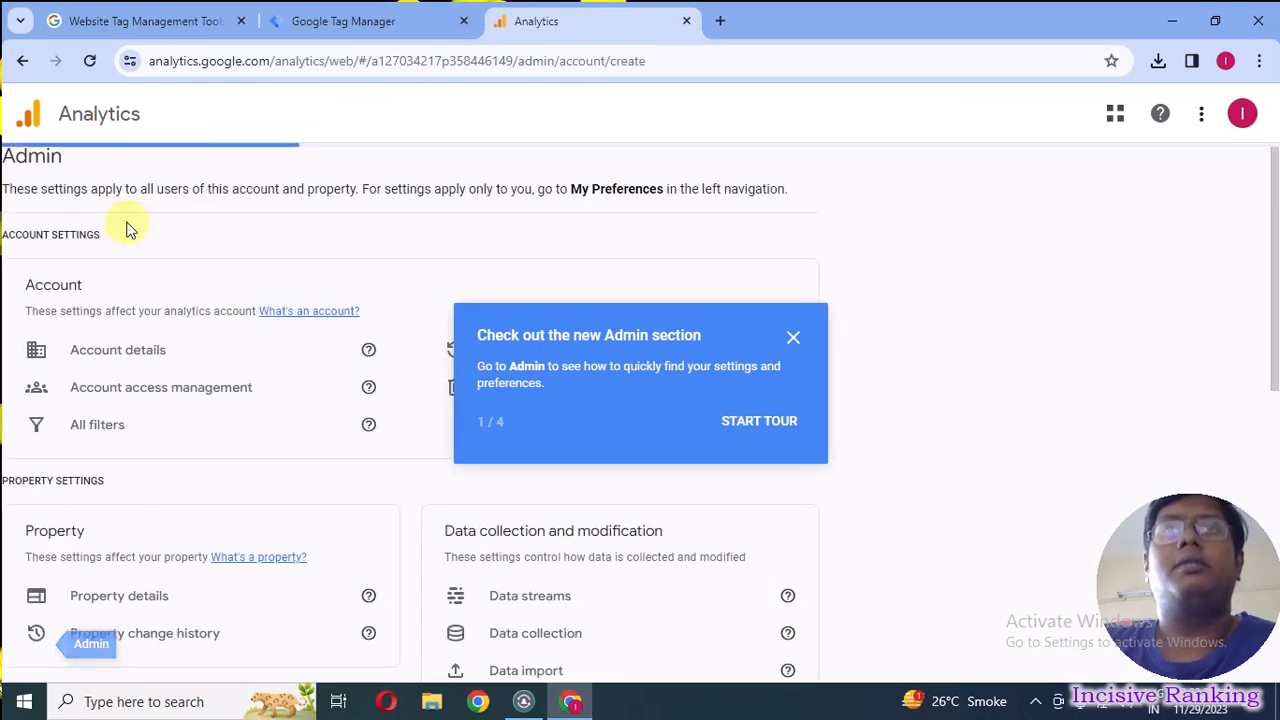
pyautogui.click(793, 337)
pyautogui.scroll(-2, 486, 350)
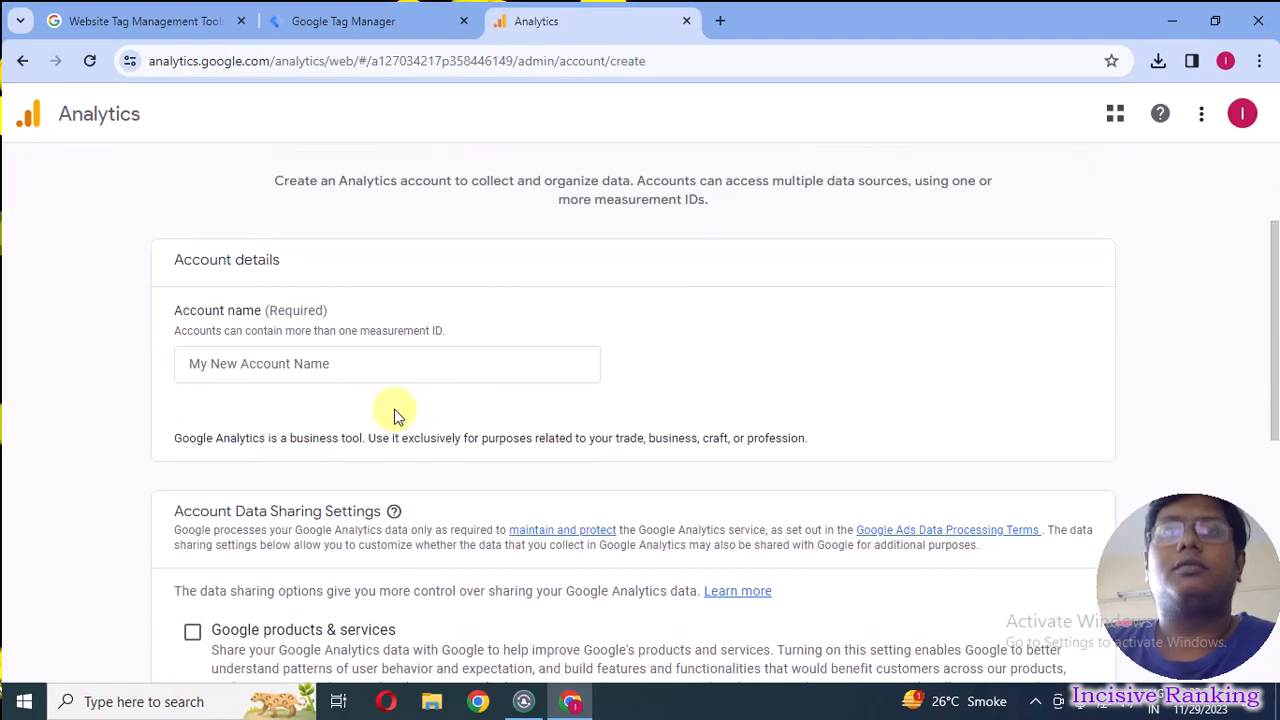
pyautogui.click(258, 367)
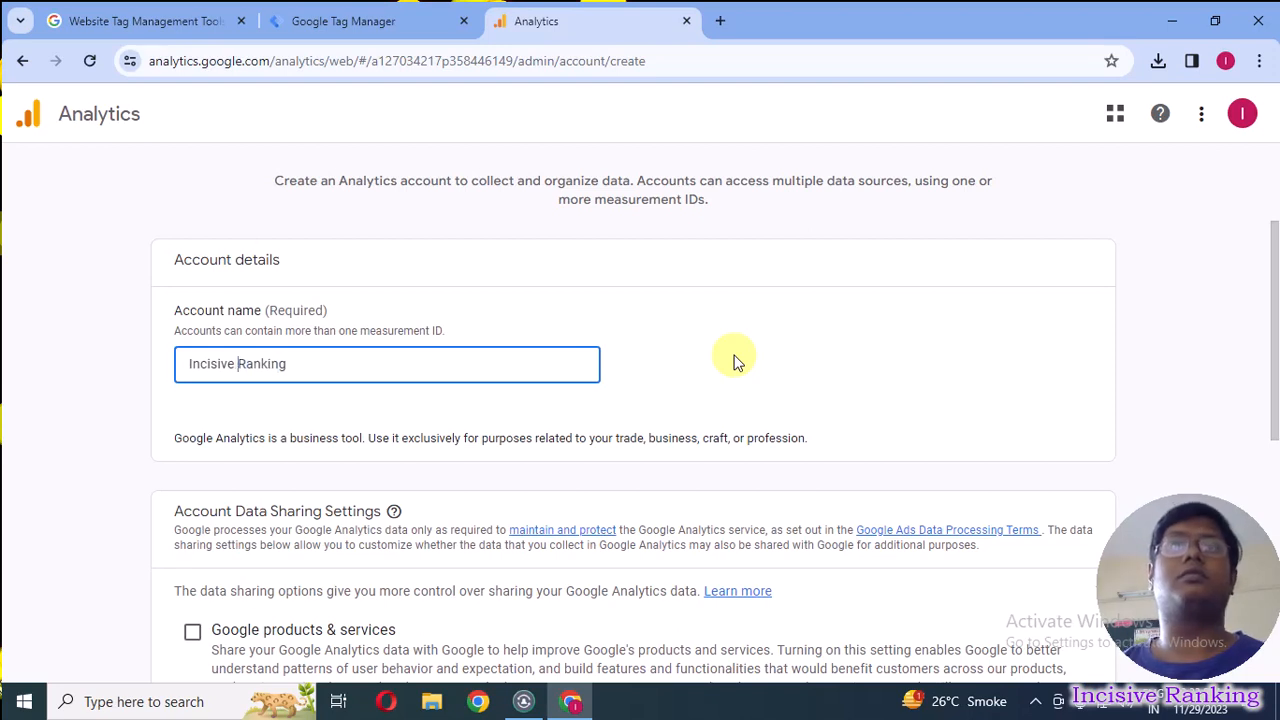
pyautogui.scroll(-3, 597, 337)
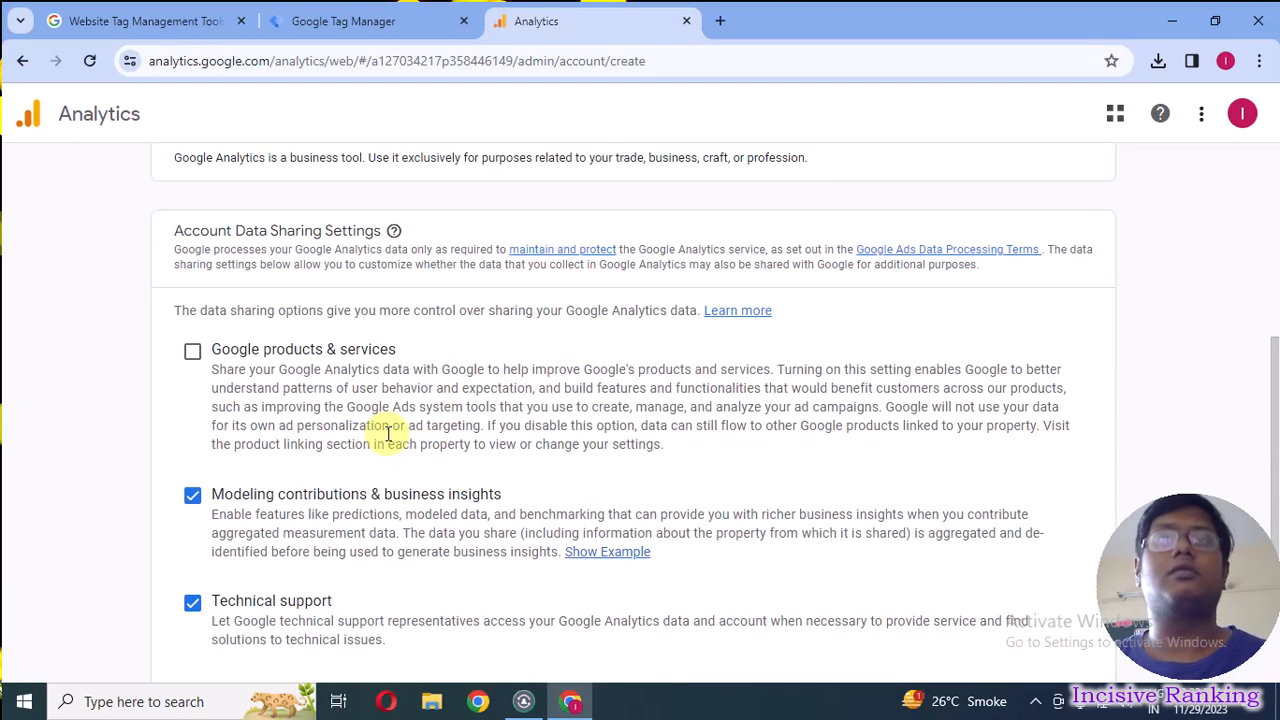
pyautogui.scroll(-3, 388, 435)
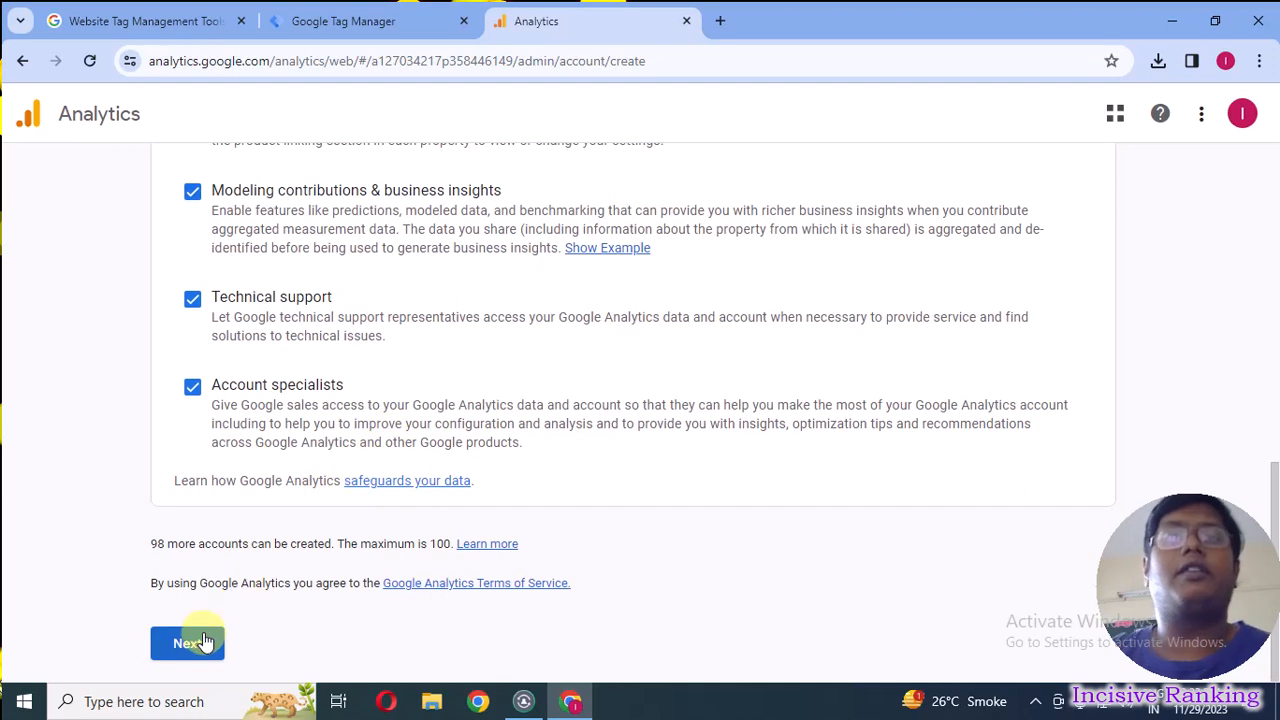
pyautogui.click(196, 642)
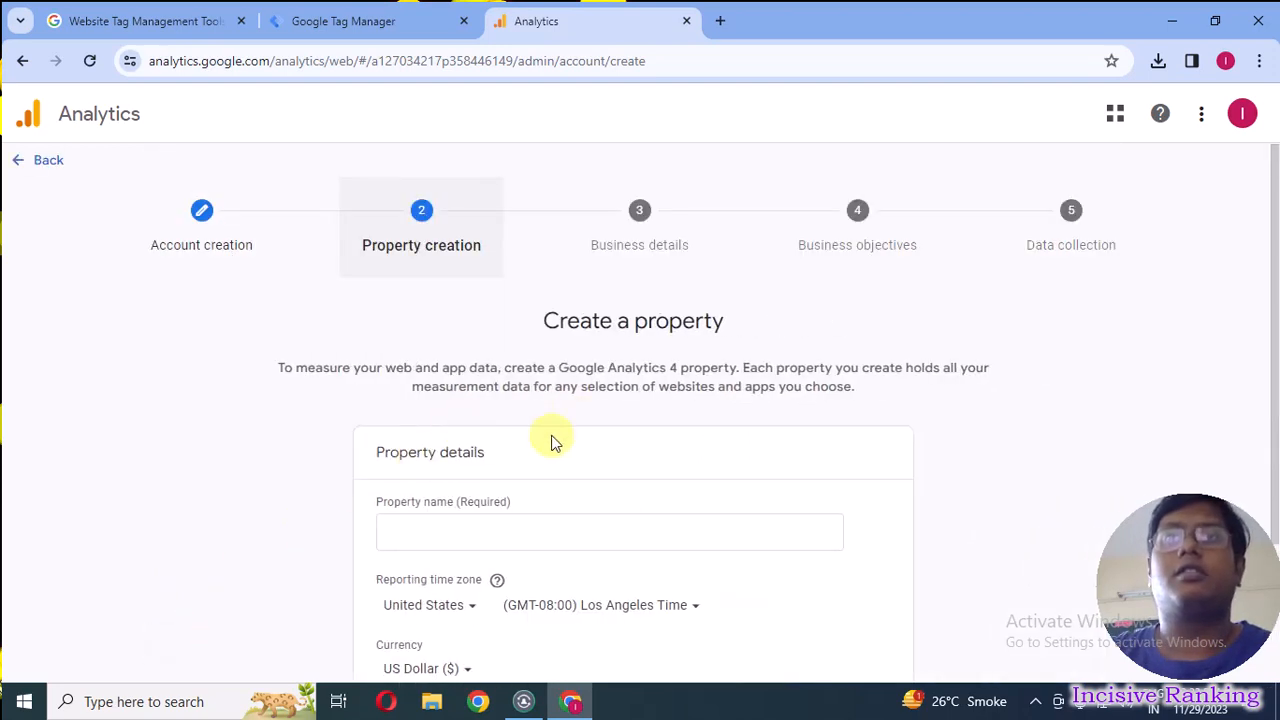
# Name the new property IncisiveRanking and set its reporting time zone to India.
pyautogui.scroll(-1, 491, 500)
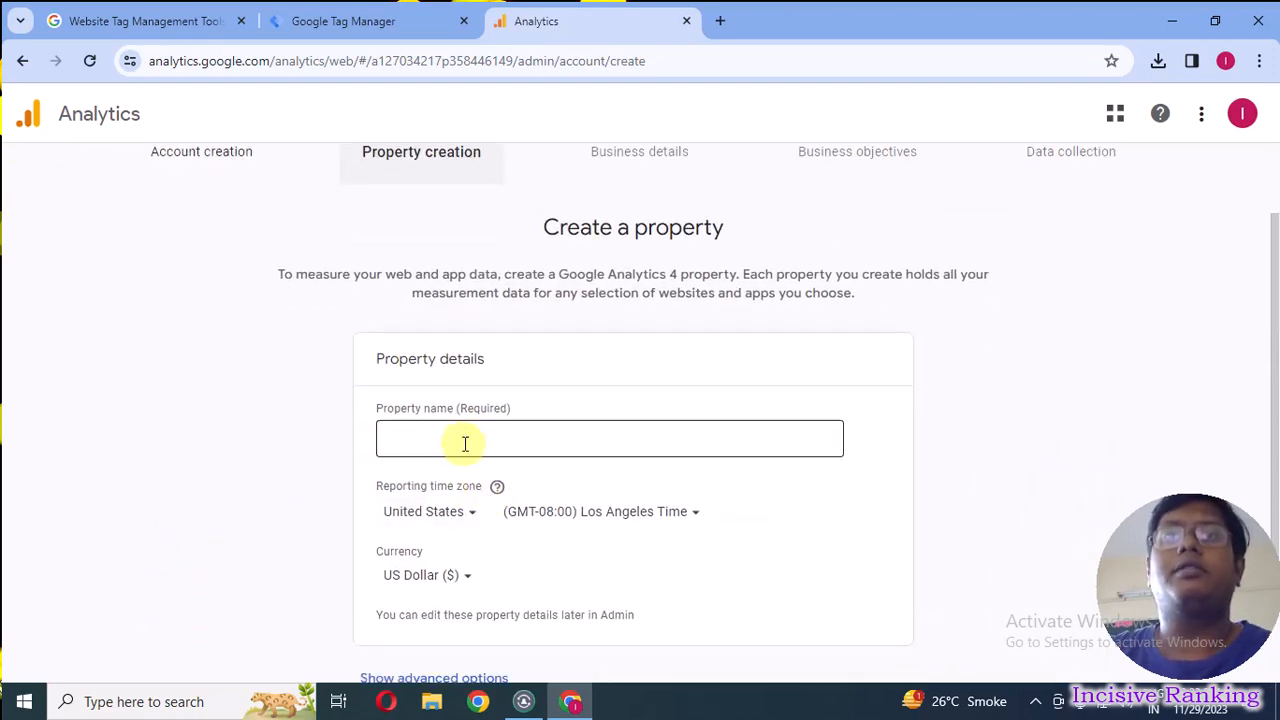
pyautogui.click(465, 444)
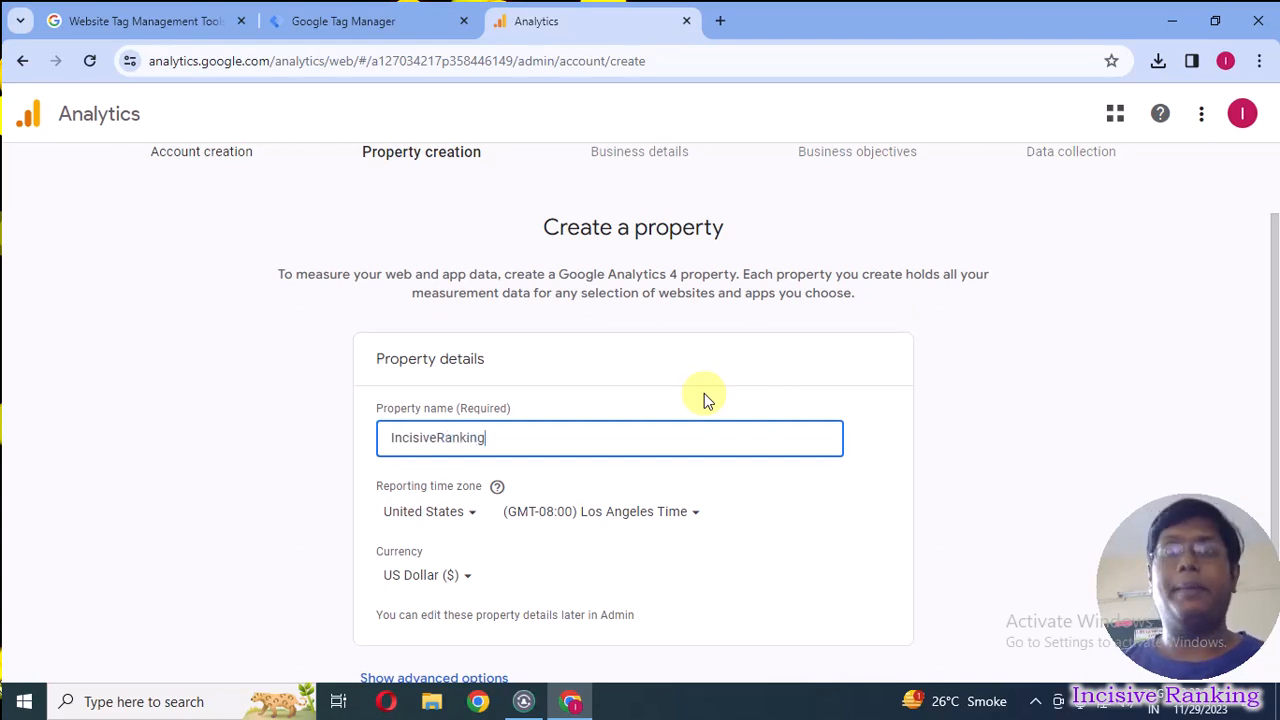
pyautogui.click(447, 513)
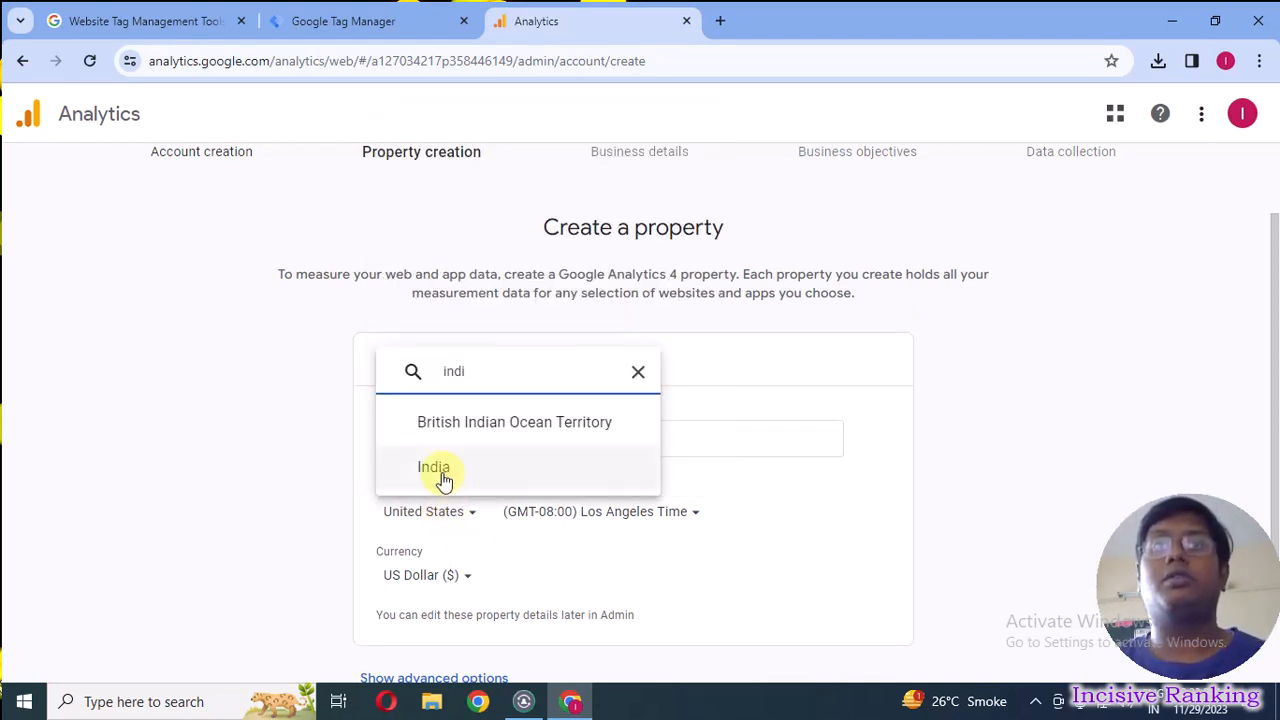
pyautogui.click(443, 477)
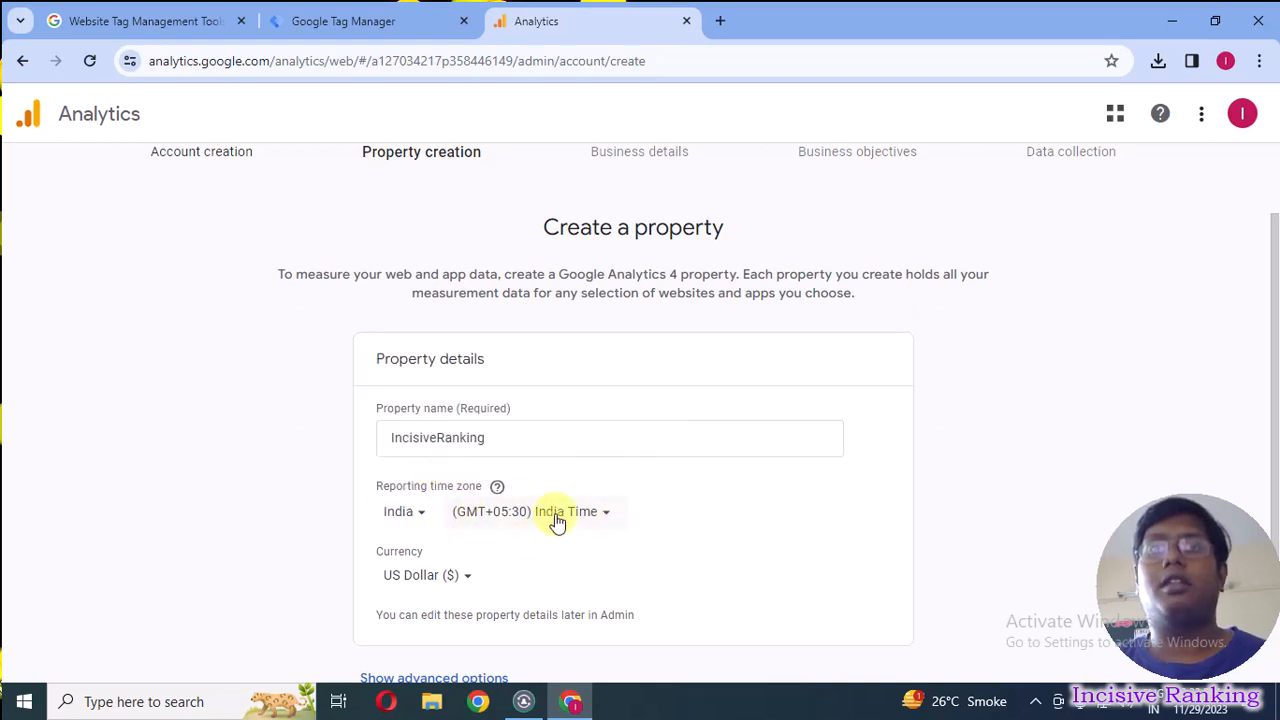
# Set the property's currency to Indian Rupee (₹) and continue to the business details.
pyautogui.scroll(-2, 503, 554)
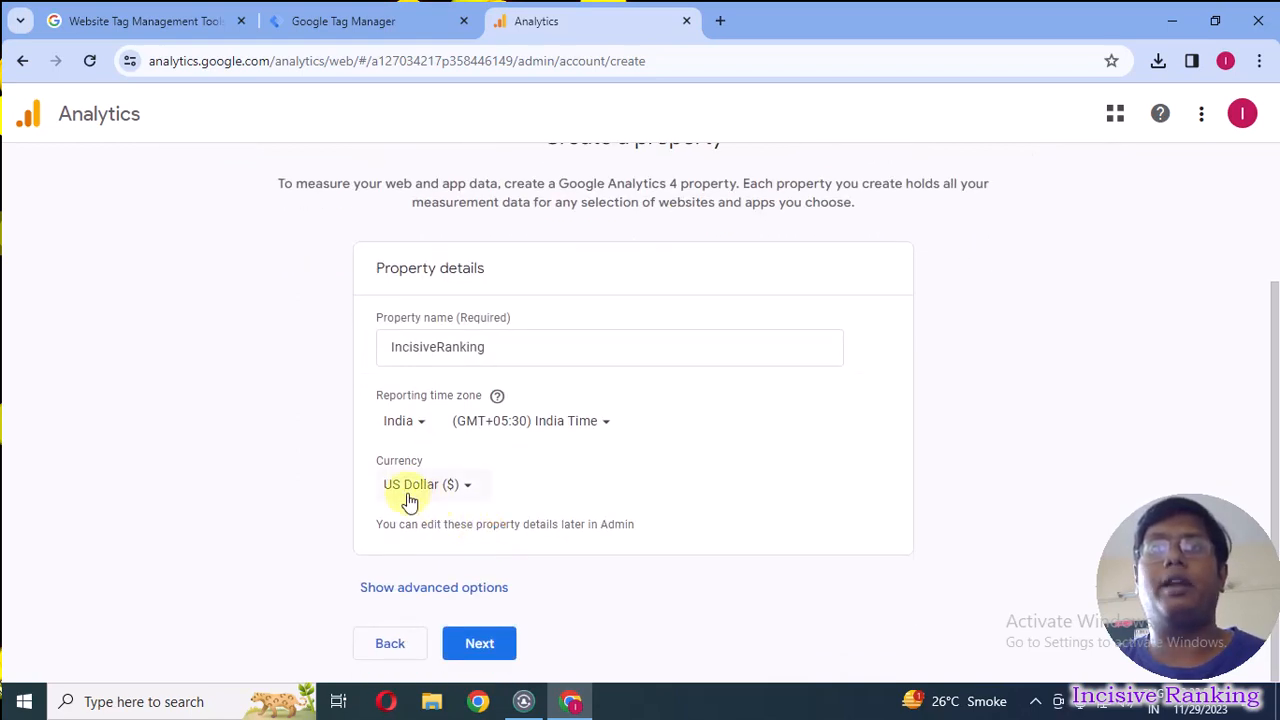
pyautogui.click(411, 490)
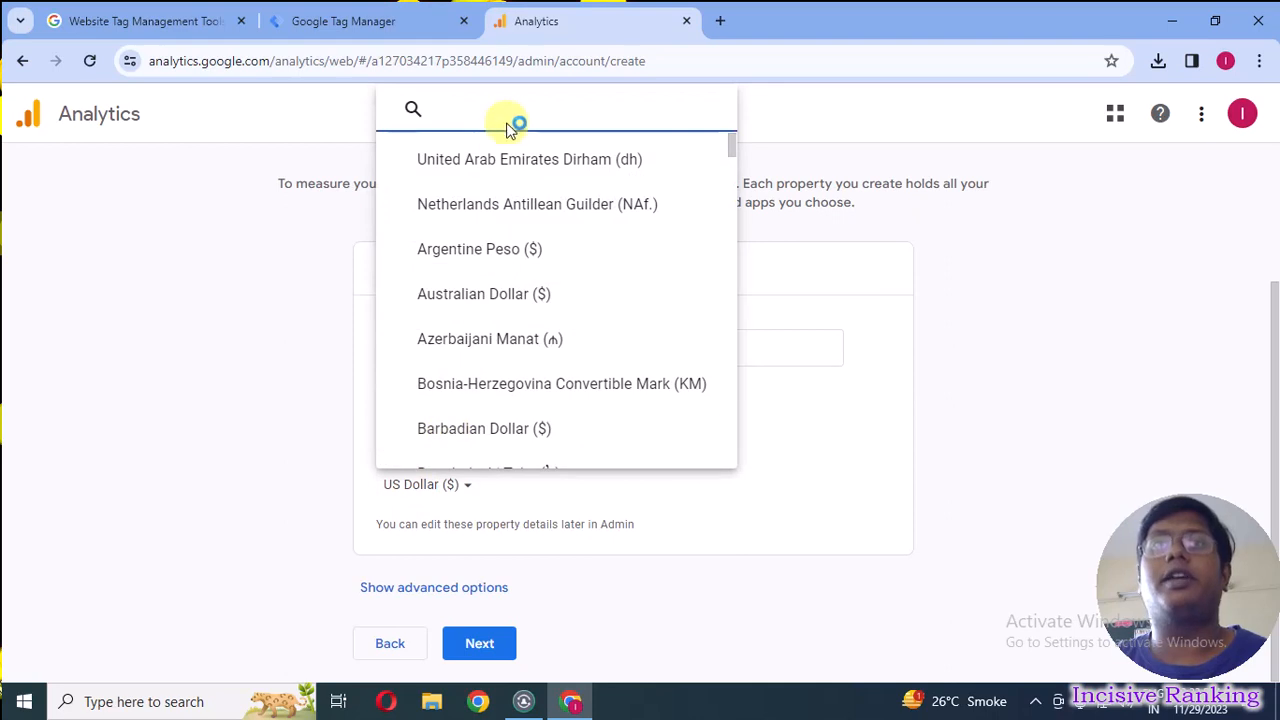
pyautogui.write('ind')
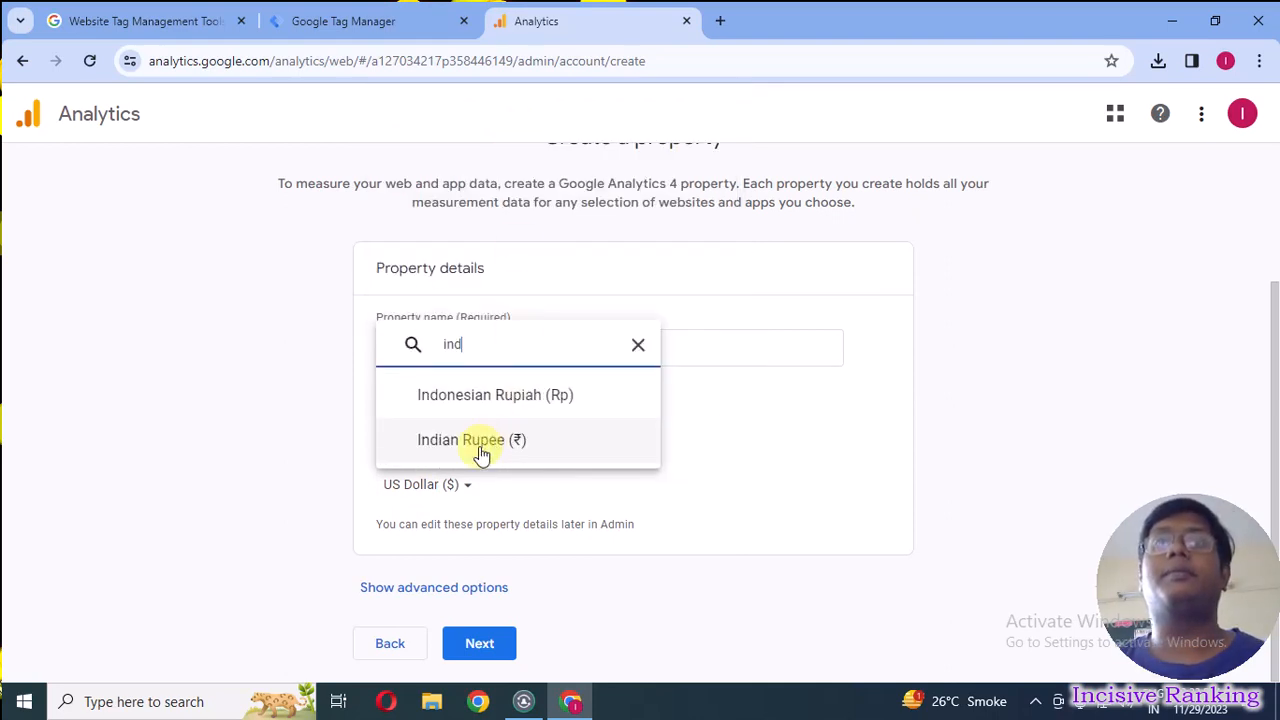
pyautogui.click(479, 446)
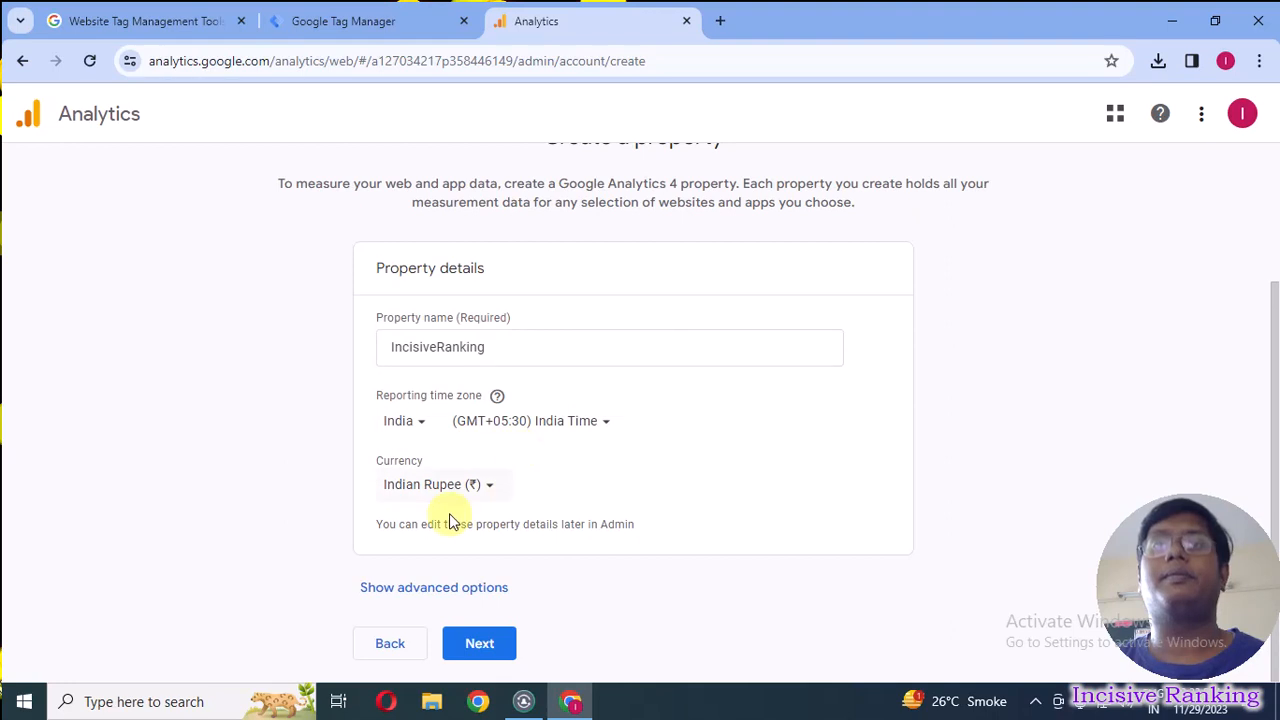
pyautogui.click(490, 643)
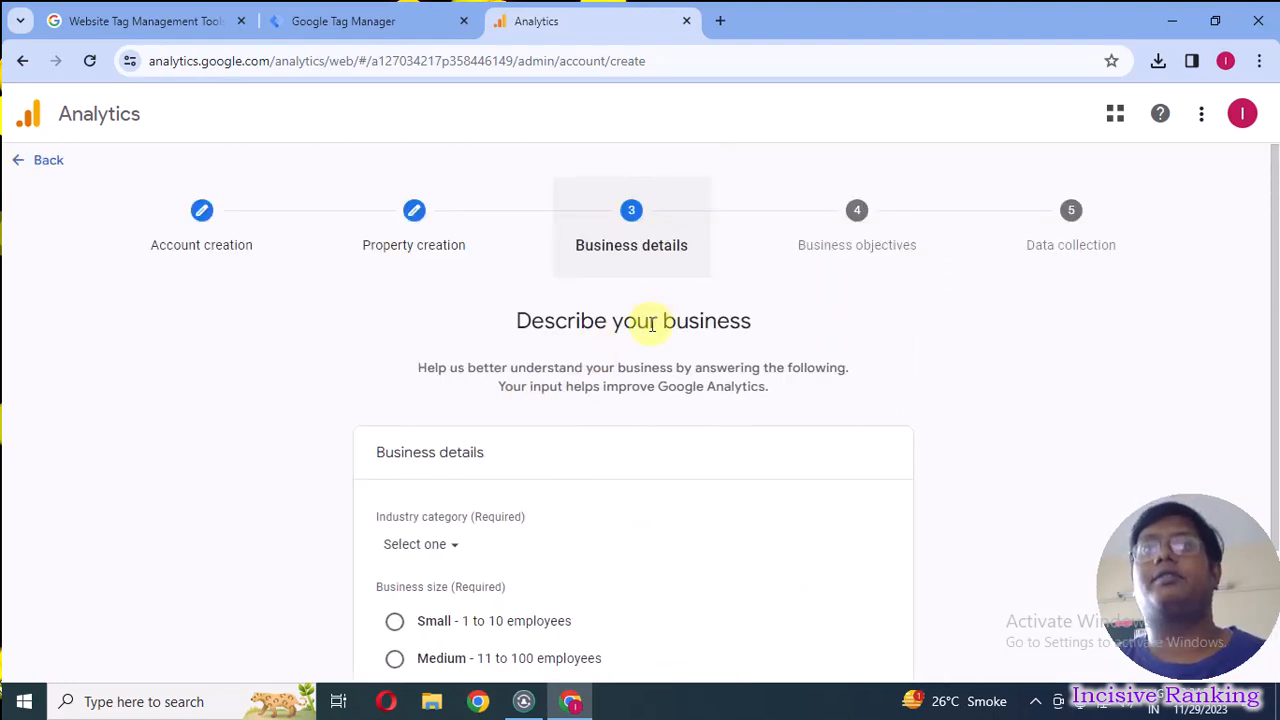
# Set the industry category to Other Business Activity and the business size to Small, and continue to the business objectives.
pyautogui.scroll(-2, 606, 543)
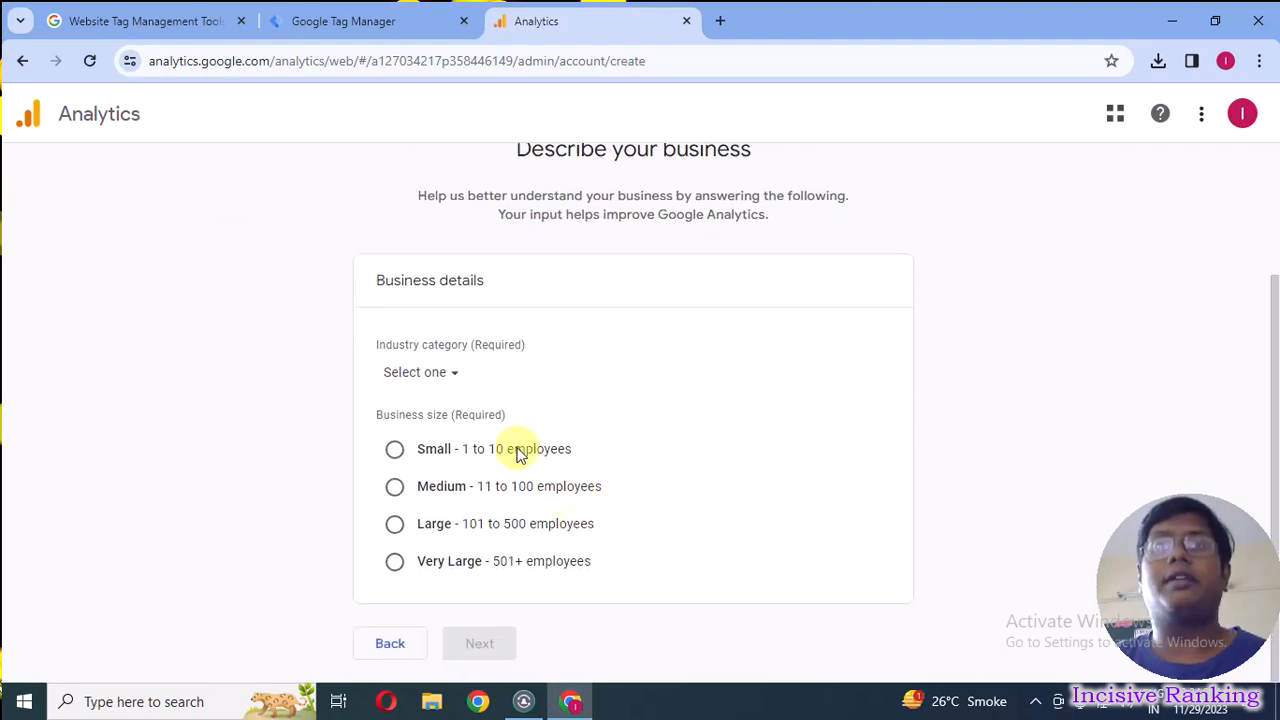
pyautogui.click(443, 375)
pyautogui.scroll(-10, 495, 550)
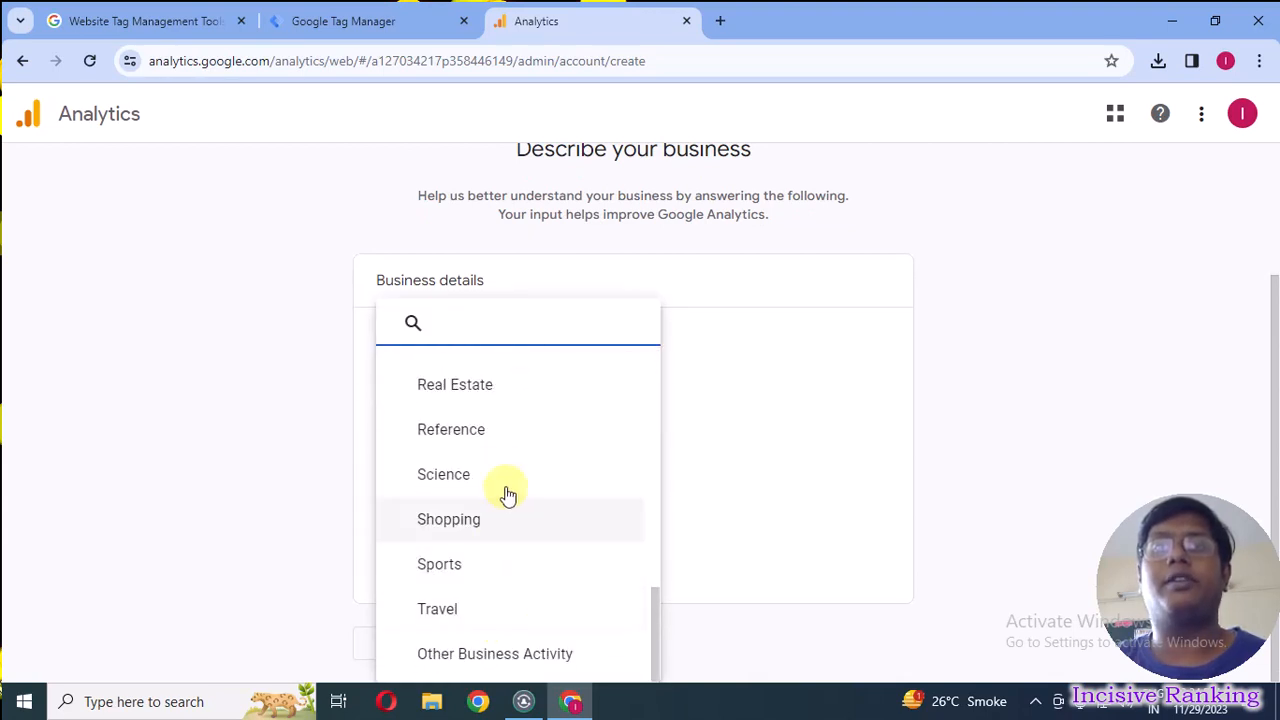
pyautogui.scroll(3, 505, 480)
pyautogui.scroll(-4, 515, 500)
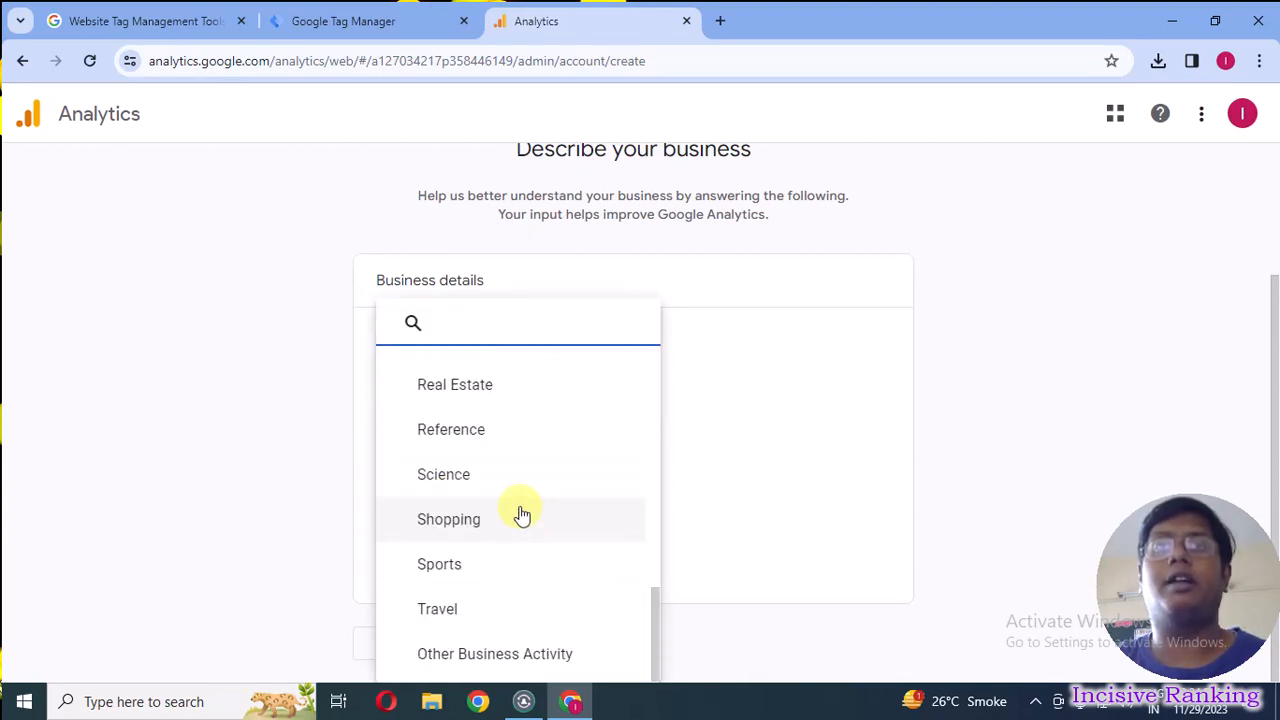
pyautogui.click(533, 656)
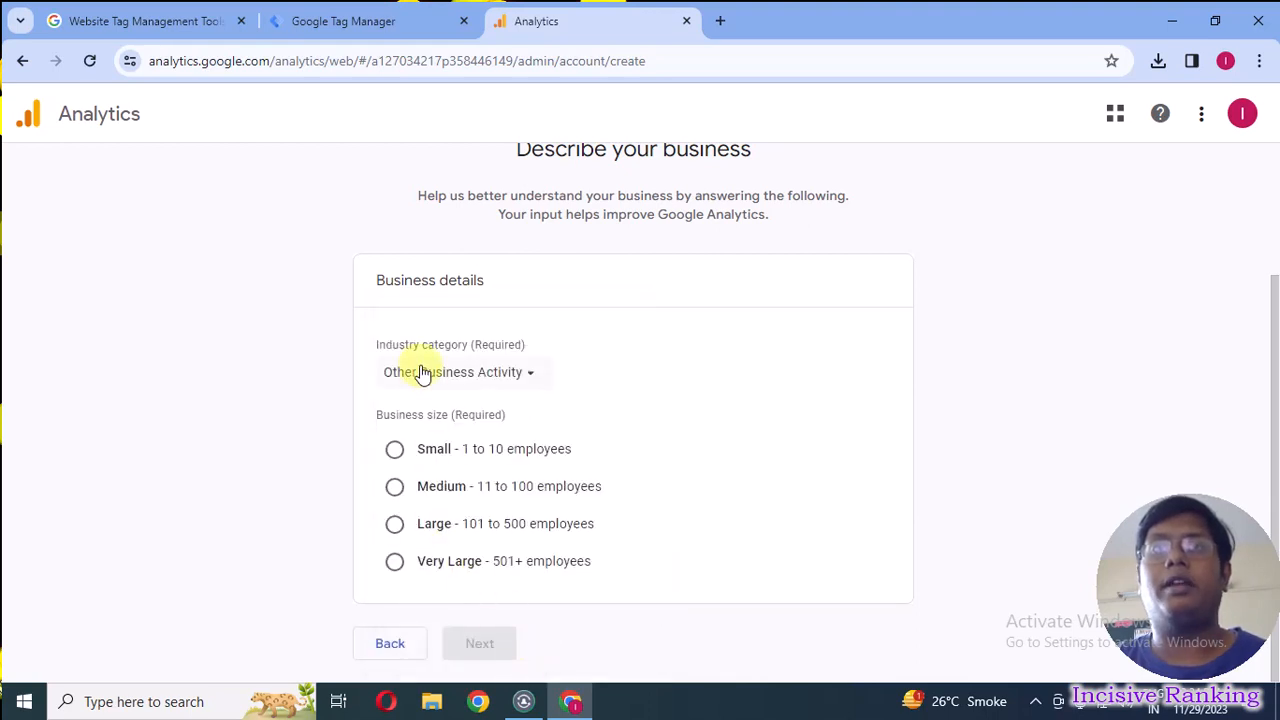
pyautogui.click(407, 460)
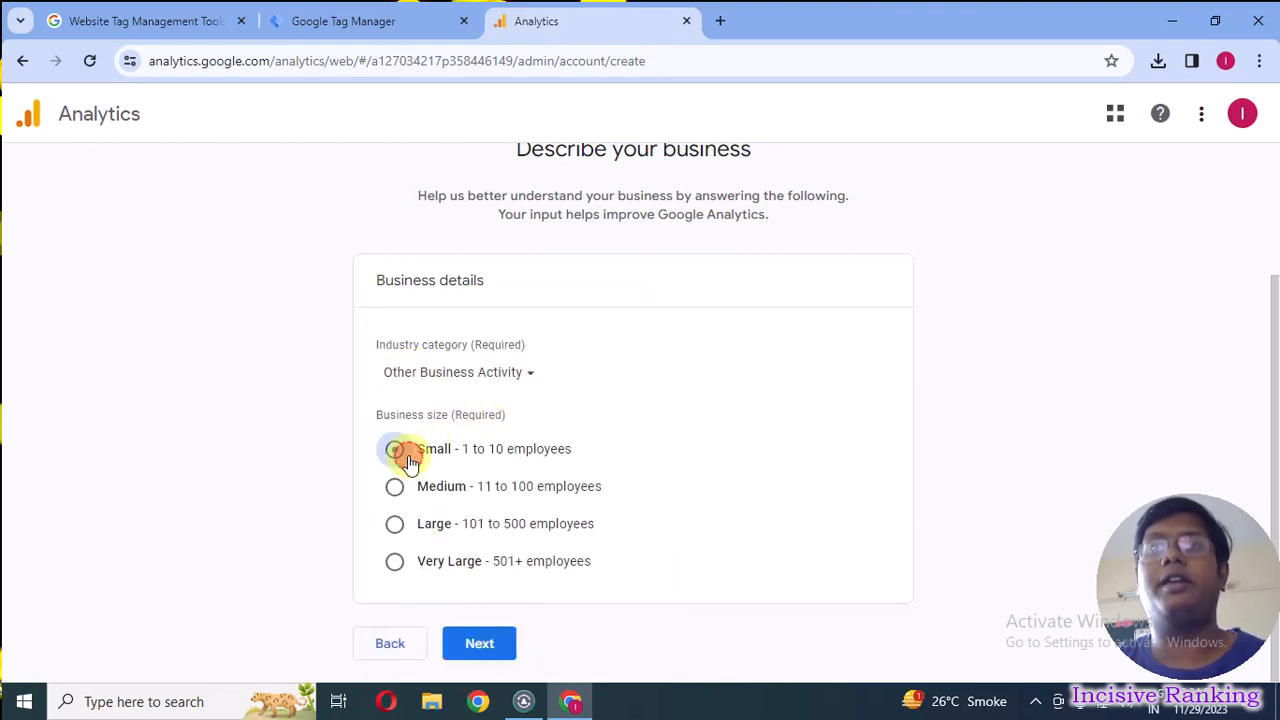
pyautogui.click(489, 645)
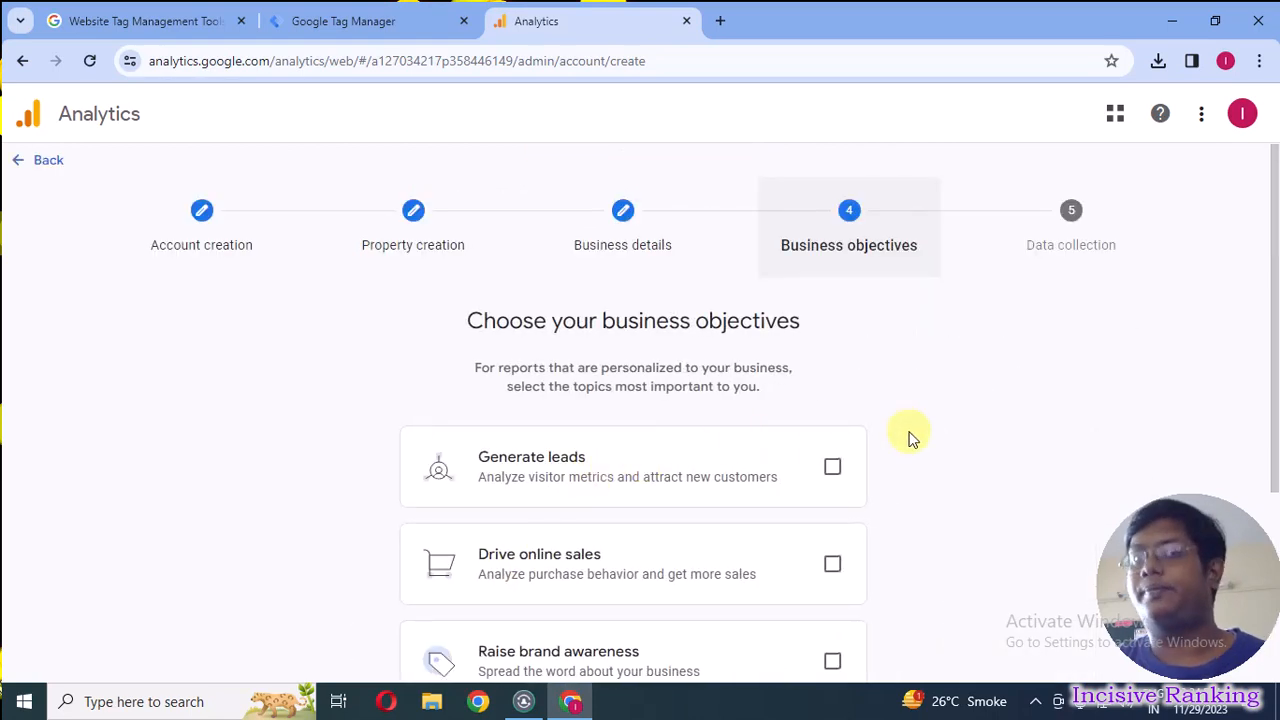
# Examine the available business objectives, from Generate leads through Get baseline reports.
pyautogui.scroll(-3, 910, 437)
pyautogui.scroll(1, 897, 434)
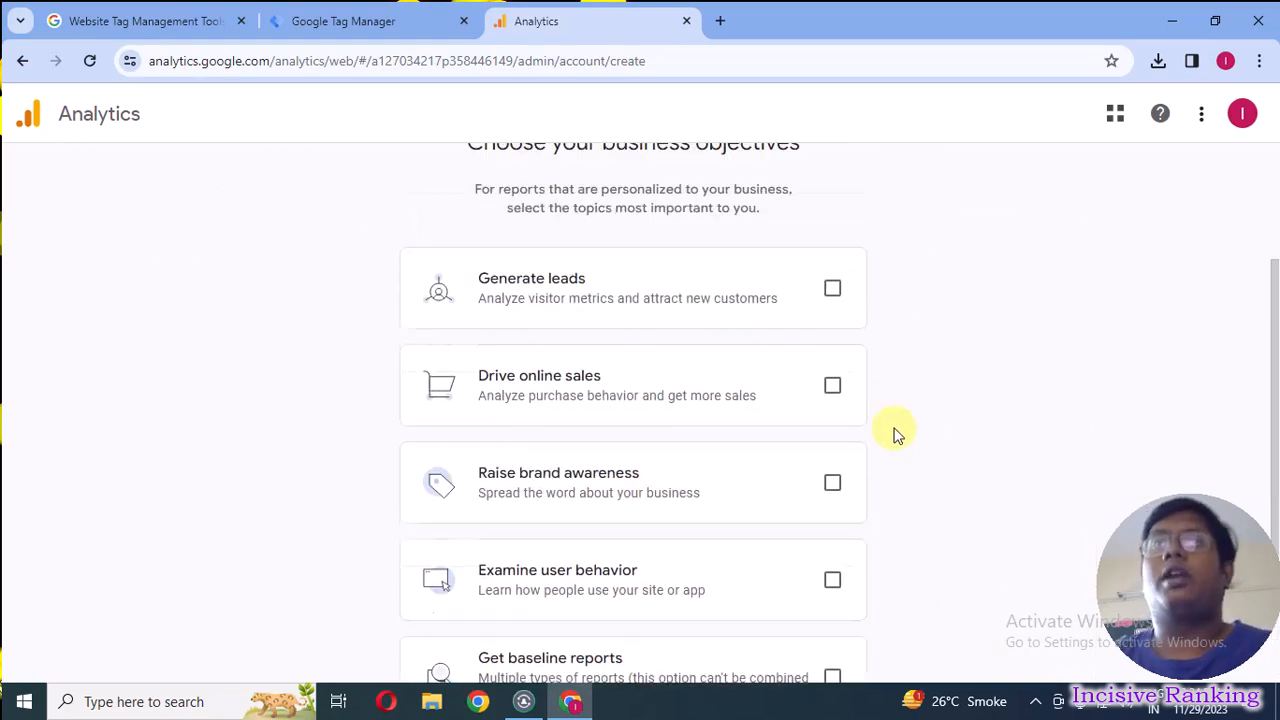
pyautogui.scroll(1, 910, 420)
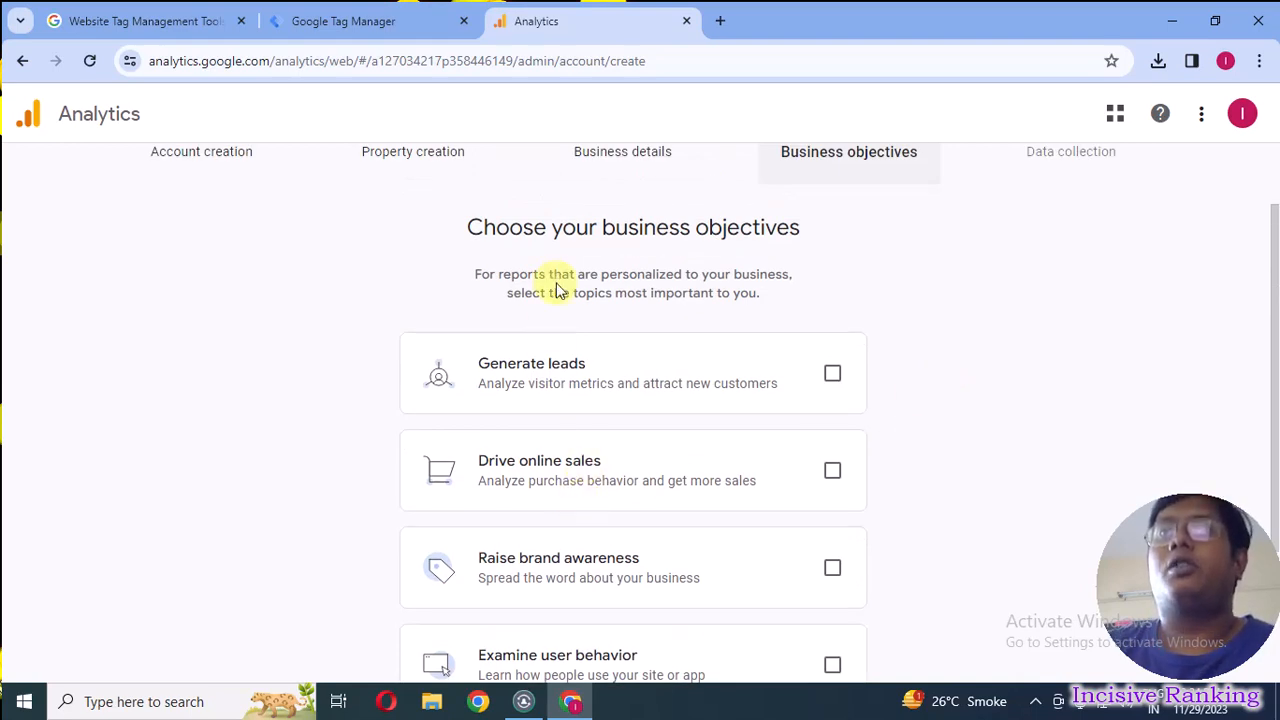
pyautogui.scroll(-2, 548, 408)
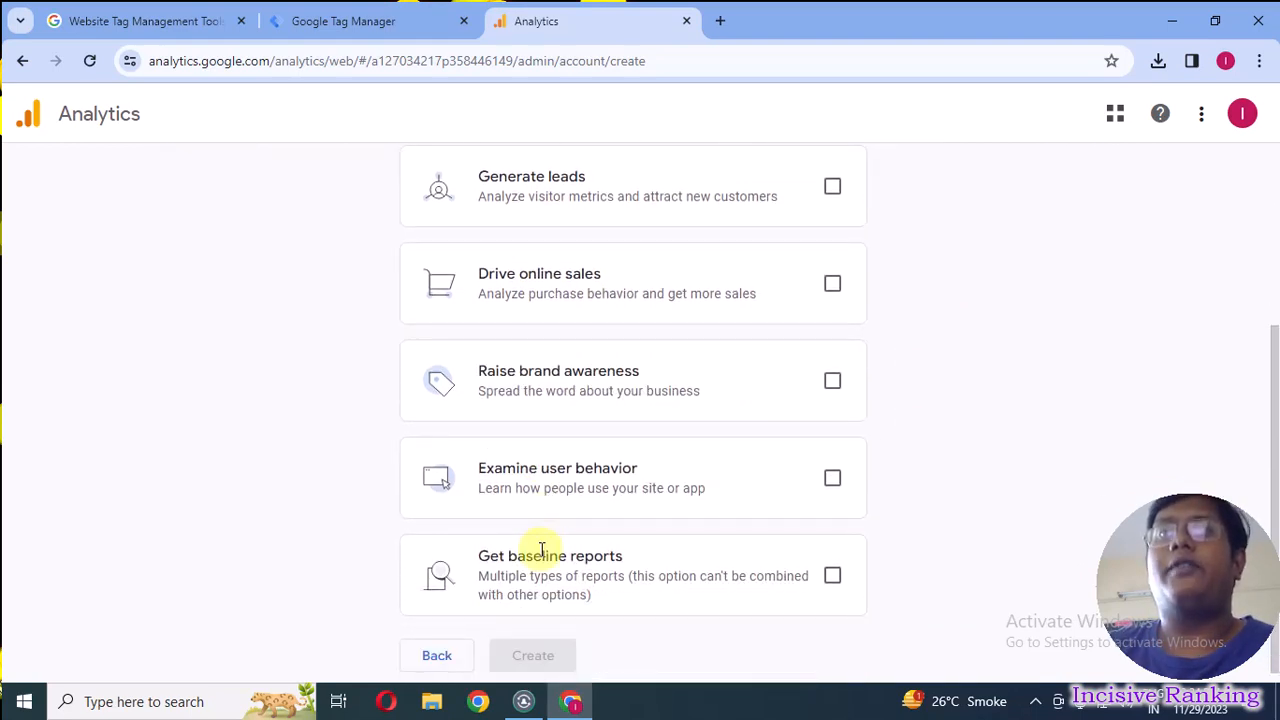
pyautogui.scroll(3, 722, 330)
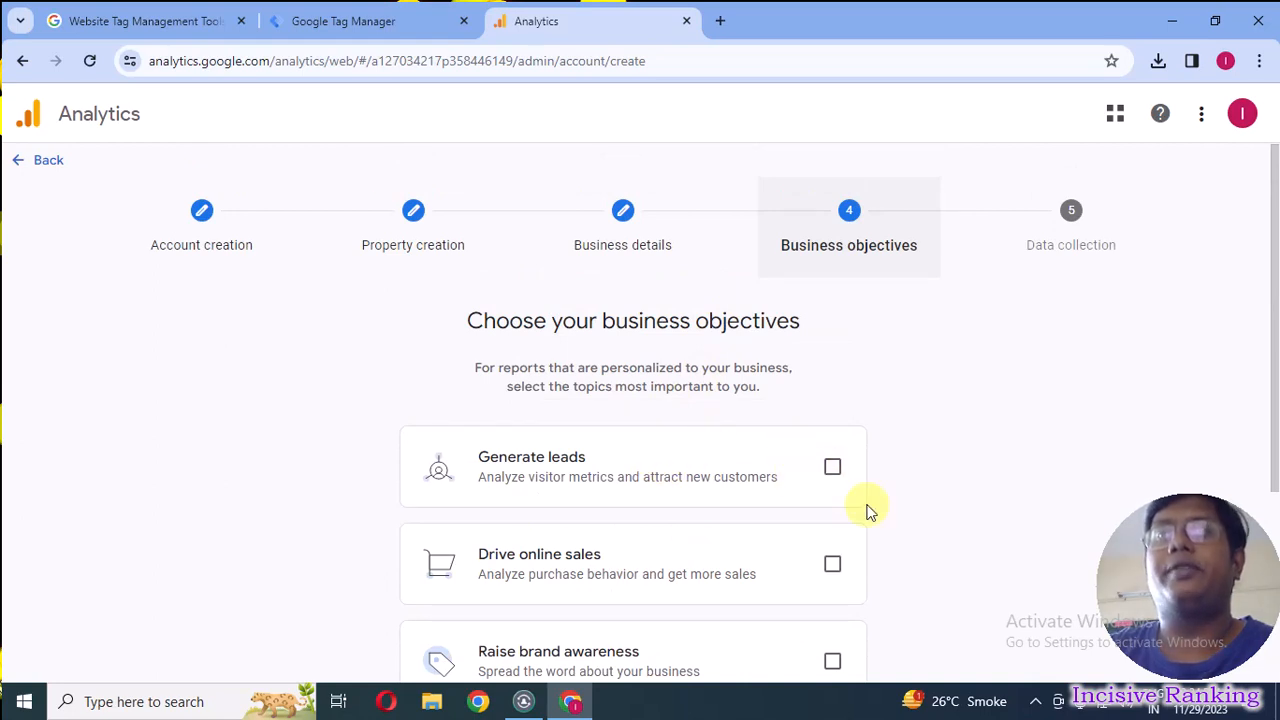
pyautogui.scroll(-2, 859, 514)
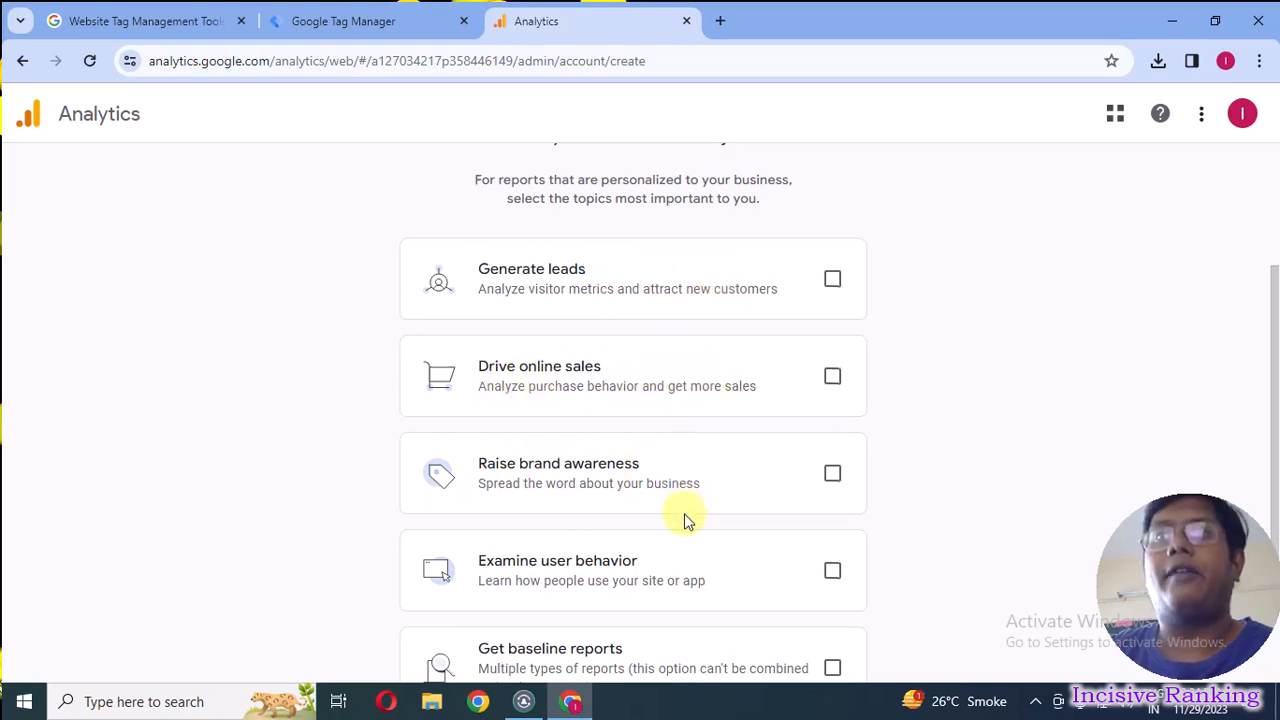
pyautogui.scroll(-1, 686, 520)
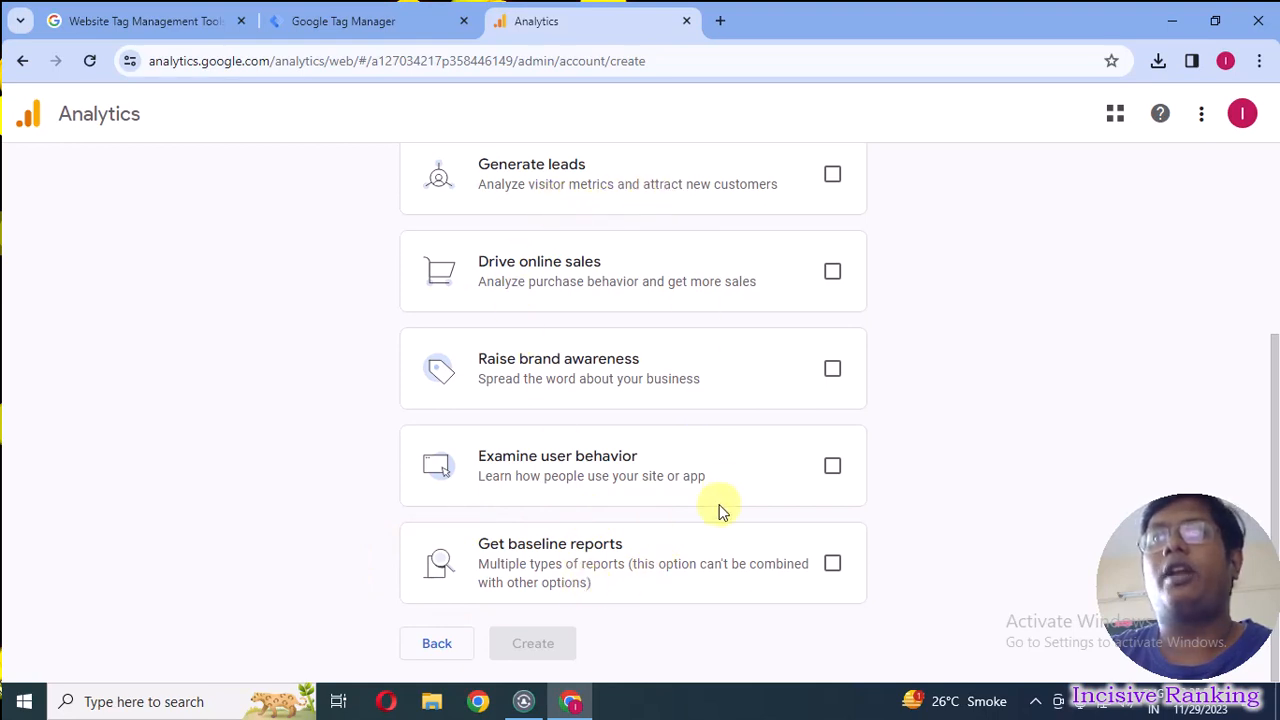
# Choose Generate leads, Drive online sales, Raise brand awareness and Examine user behavior as business objectives, and submit the account for creation.
pyautogui.scroll(1, 774, 450)
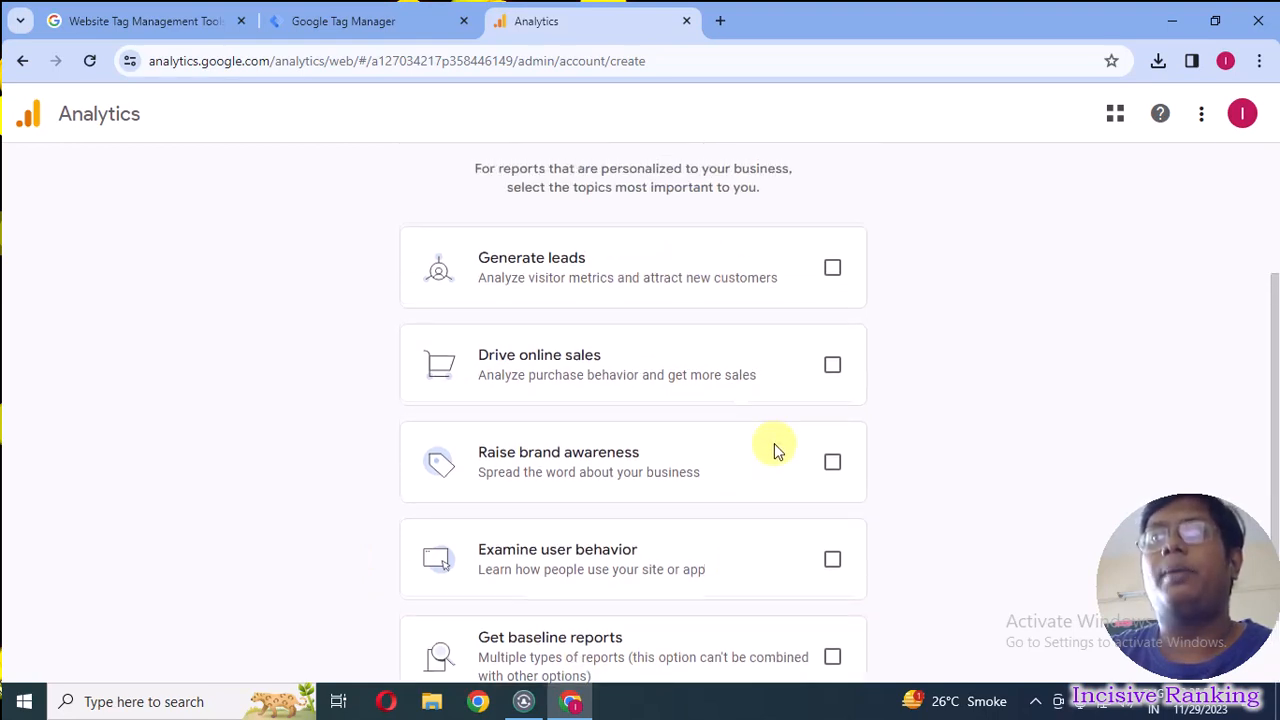
pyautogui.click(833, 268)
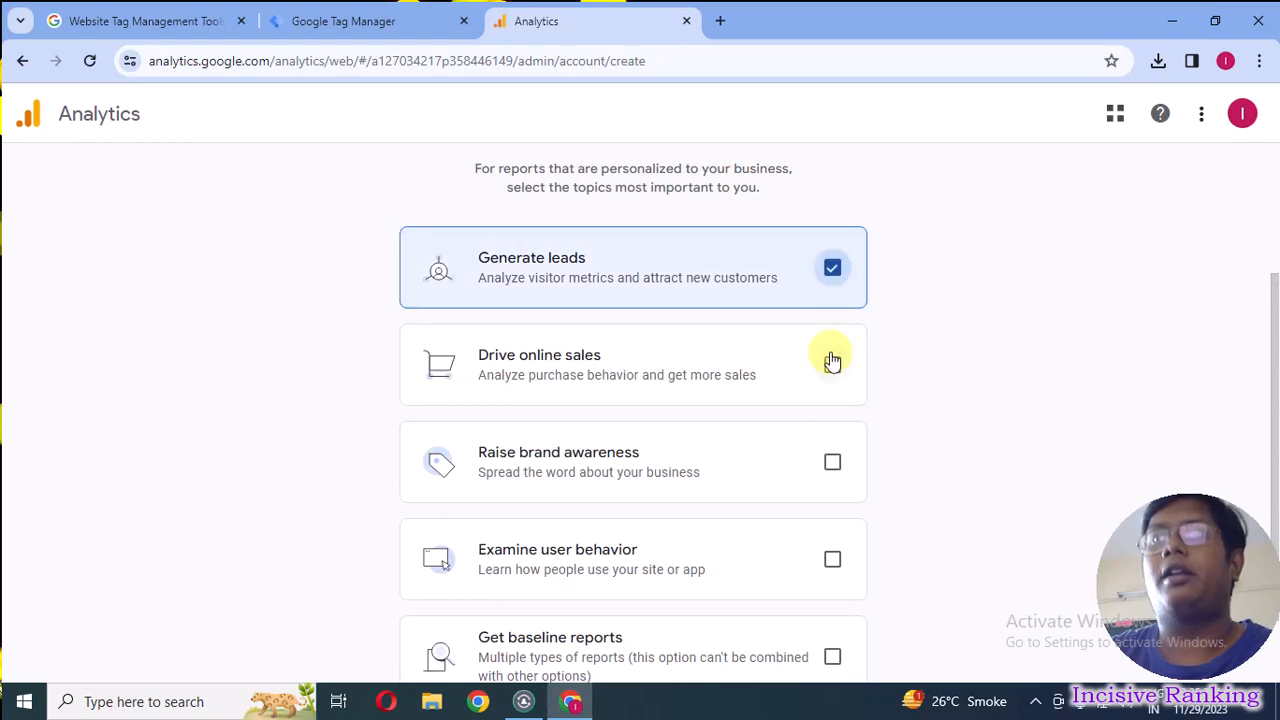
pyautogui.click(831, 362)
pyautogui.click(829, 465)
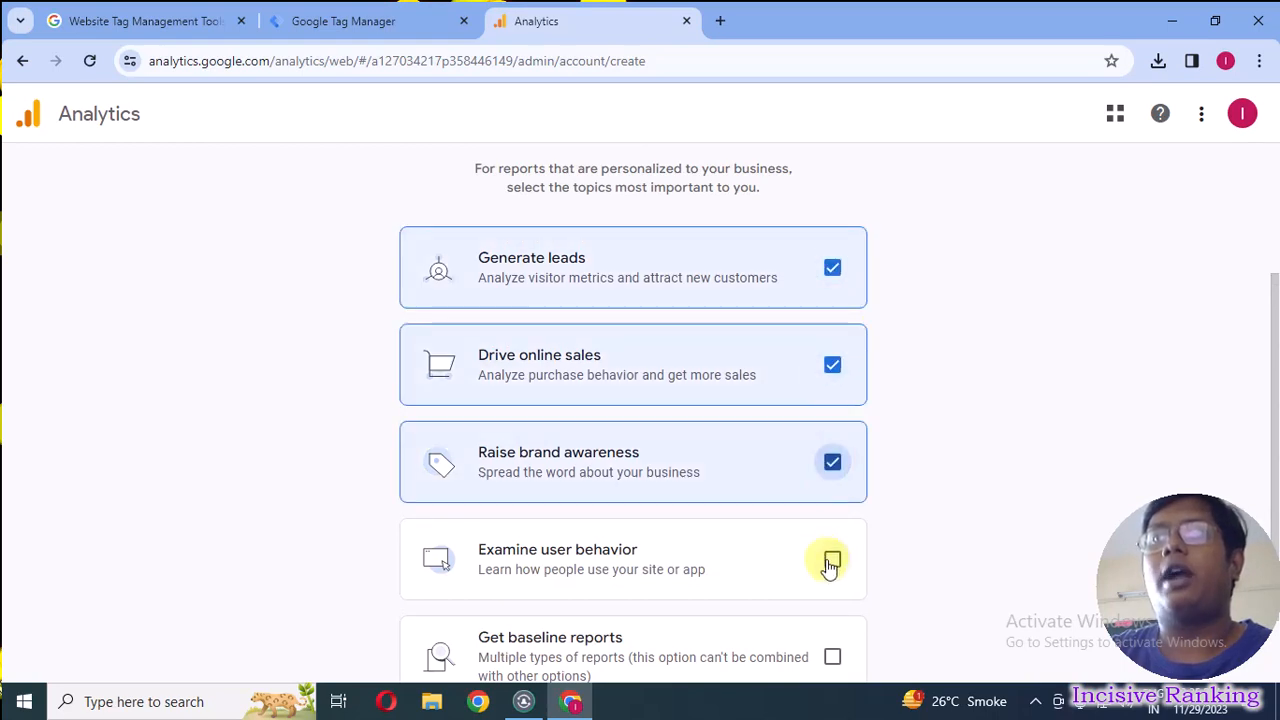
pyautogui.click(831, 561)
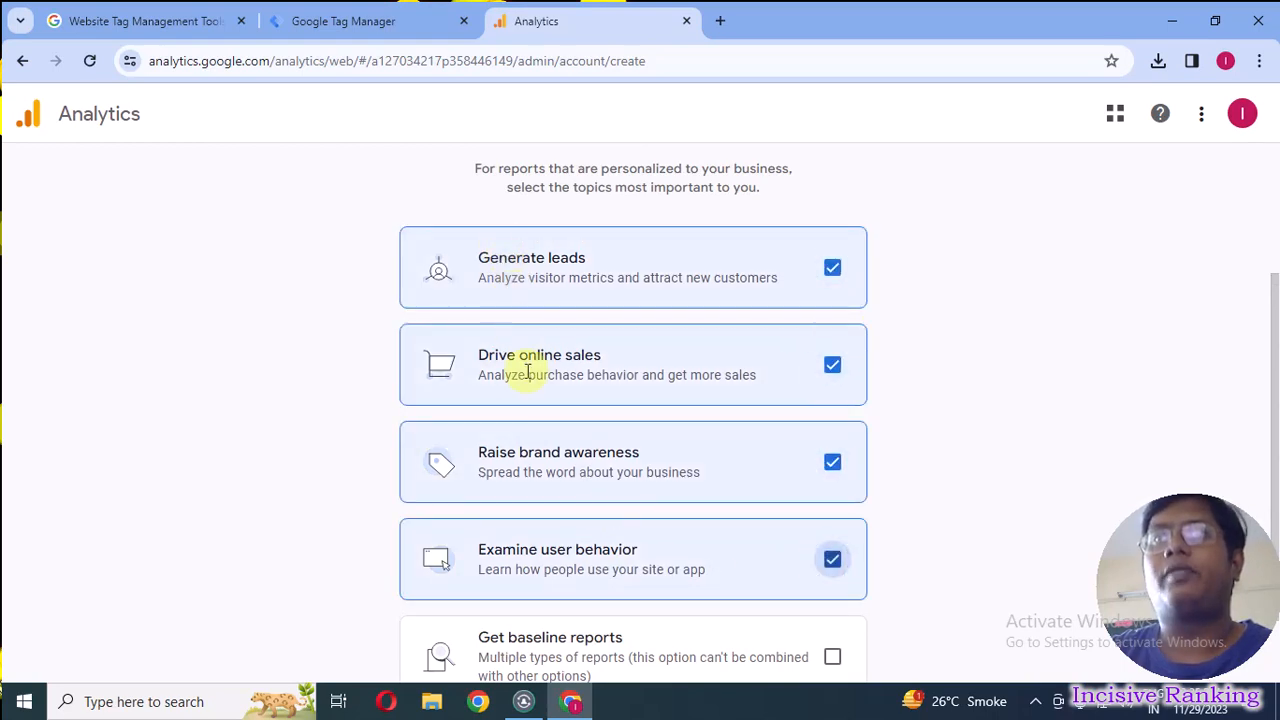
pyautogui.scroll(-1, 533, 603)
pyautogui.click(531, 645)
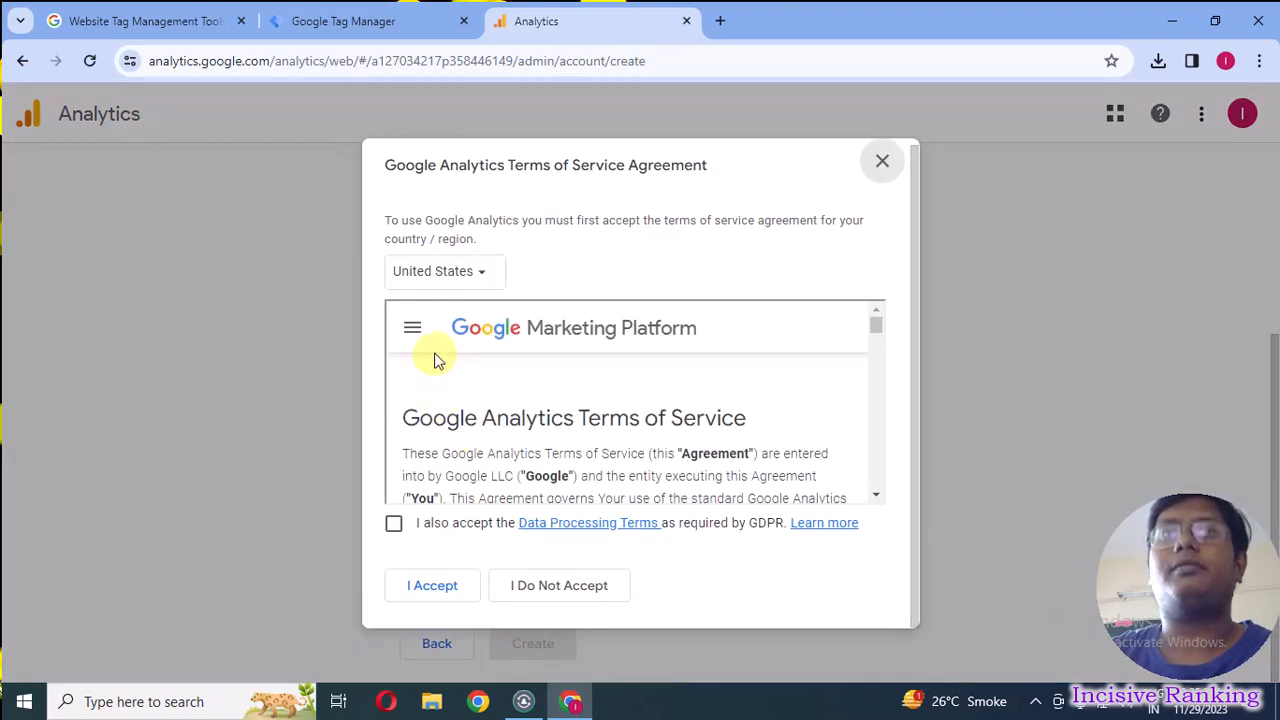
# Accept the Google Analytics Terms of Service with the GDPR Data Processing Terms, and open the data stream setup for the Web platform.
pyautogui.click(395, 526)
pyautogui.click(431, 587)
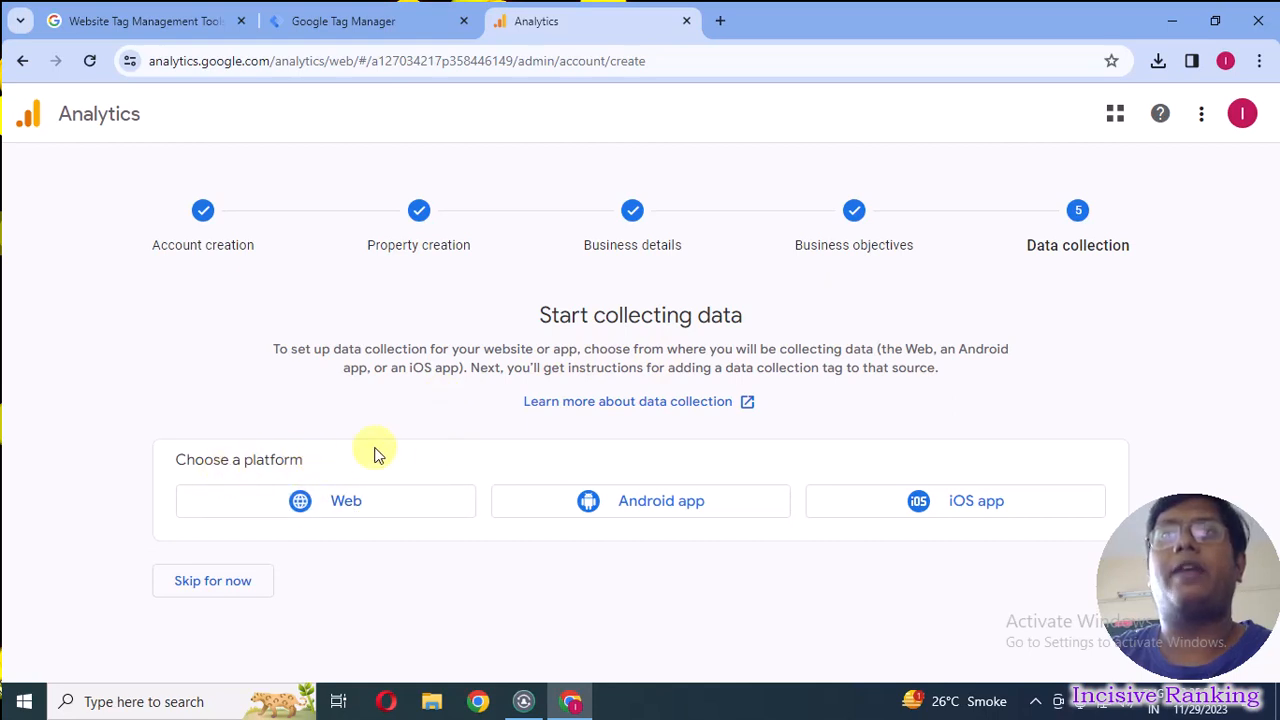
pyautogui.click(331, 510)
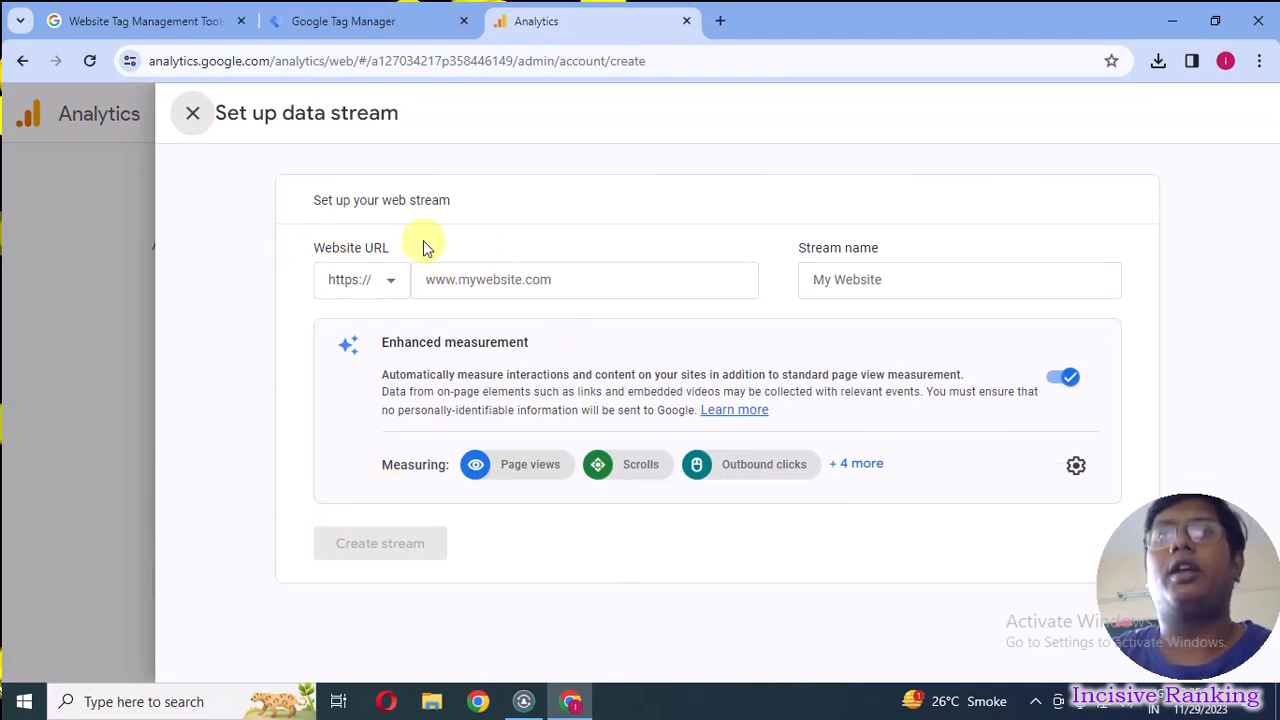
pyautogui.click(501, 279)
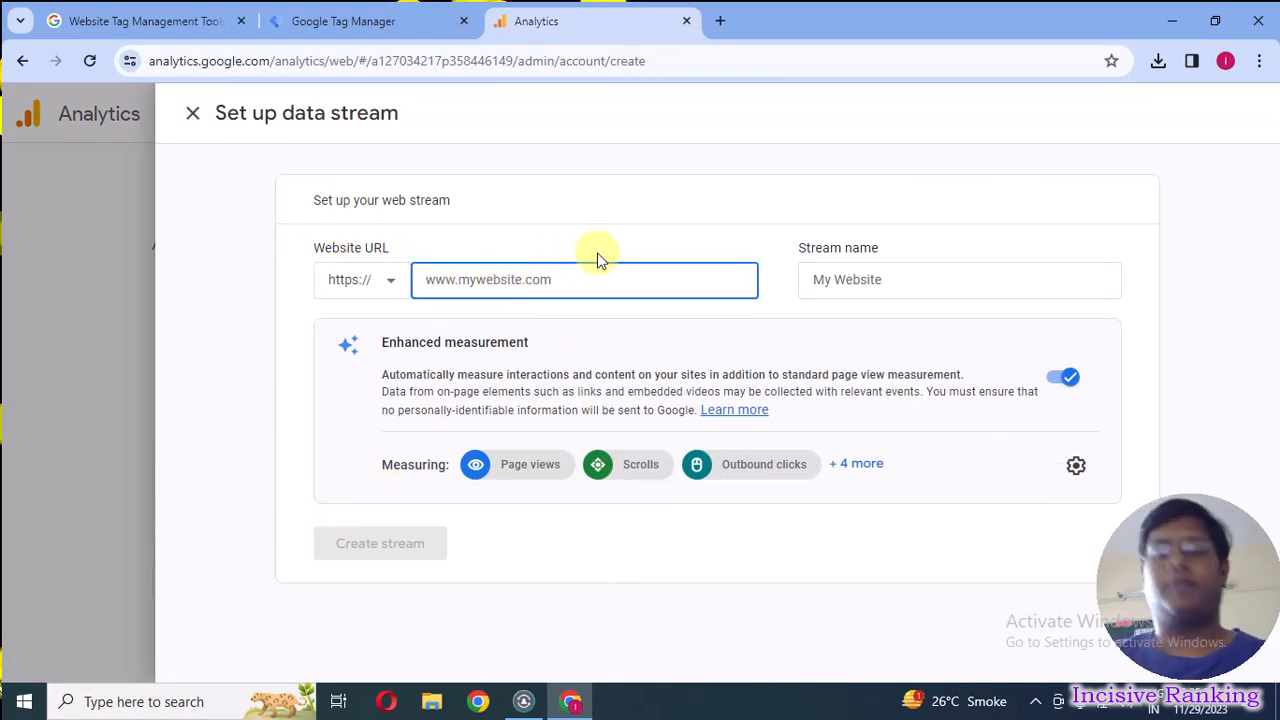
pyautogui.write('www.incisiver')
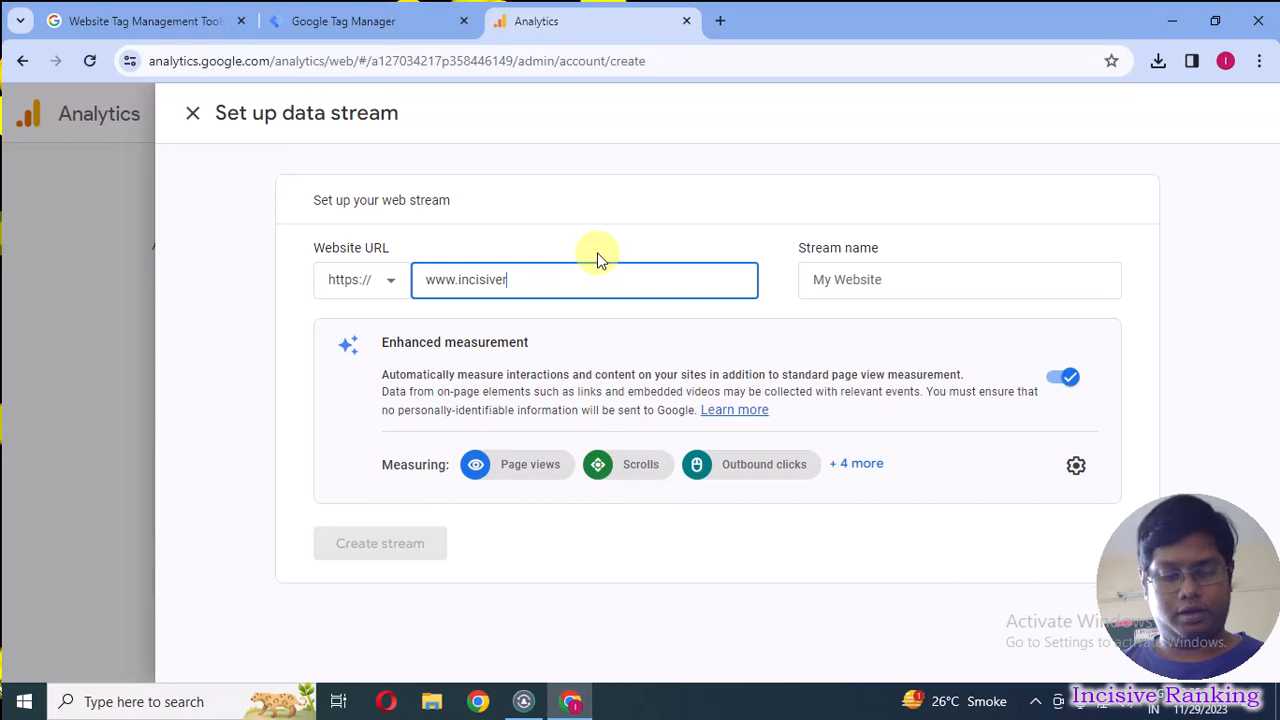
pyautogui.write('anking.com')
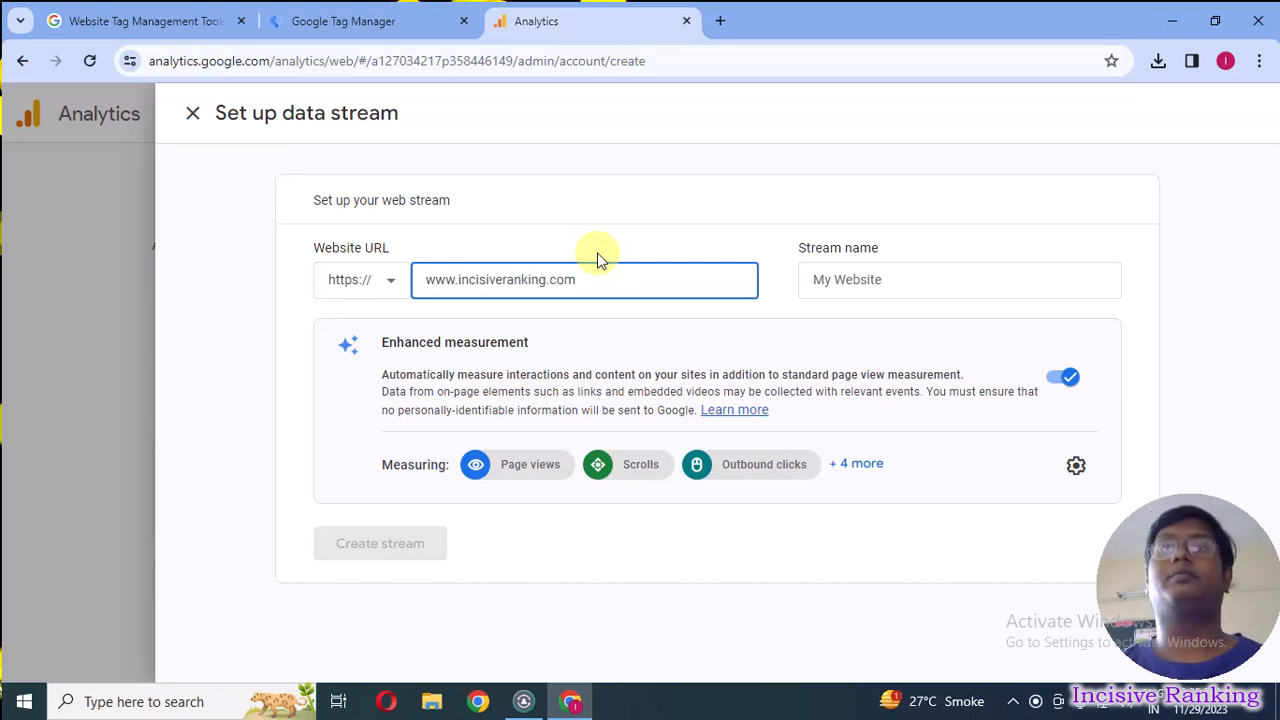
# Name the web stream Incisive Ranking, with a space between the two words.
pyautogui.click(932, 278)
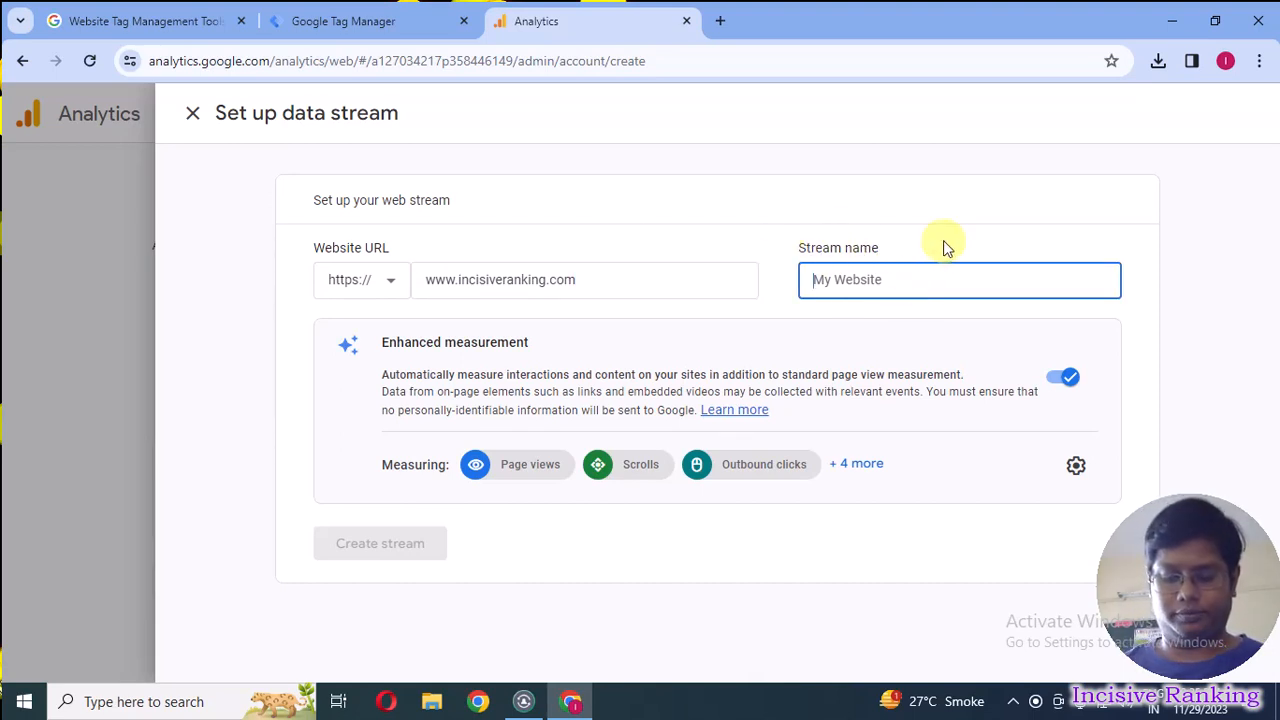
pyautogui.write('Incisive')
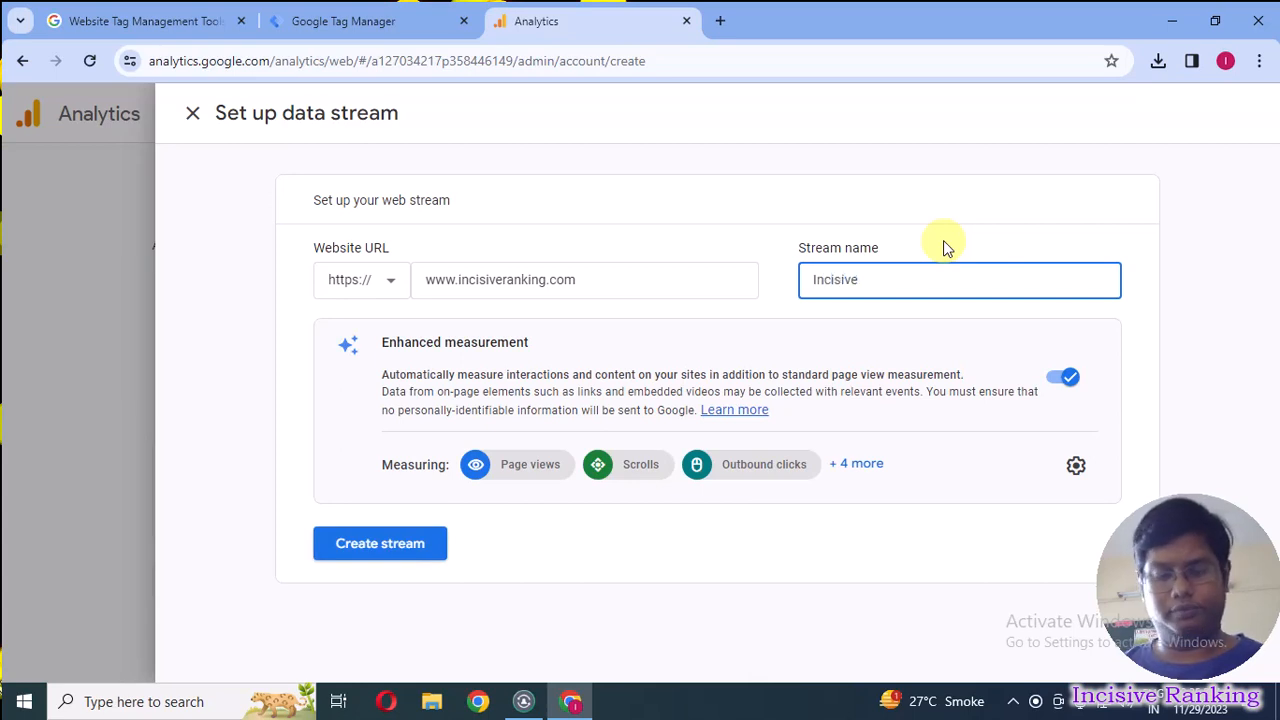
pyautogui.write('Ranki')
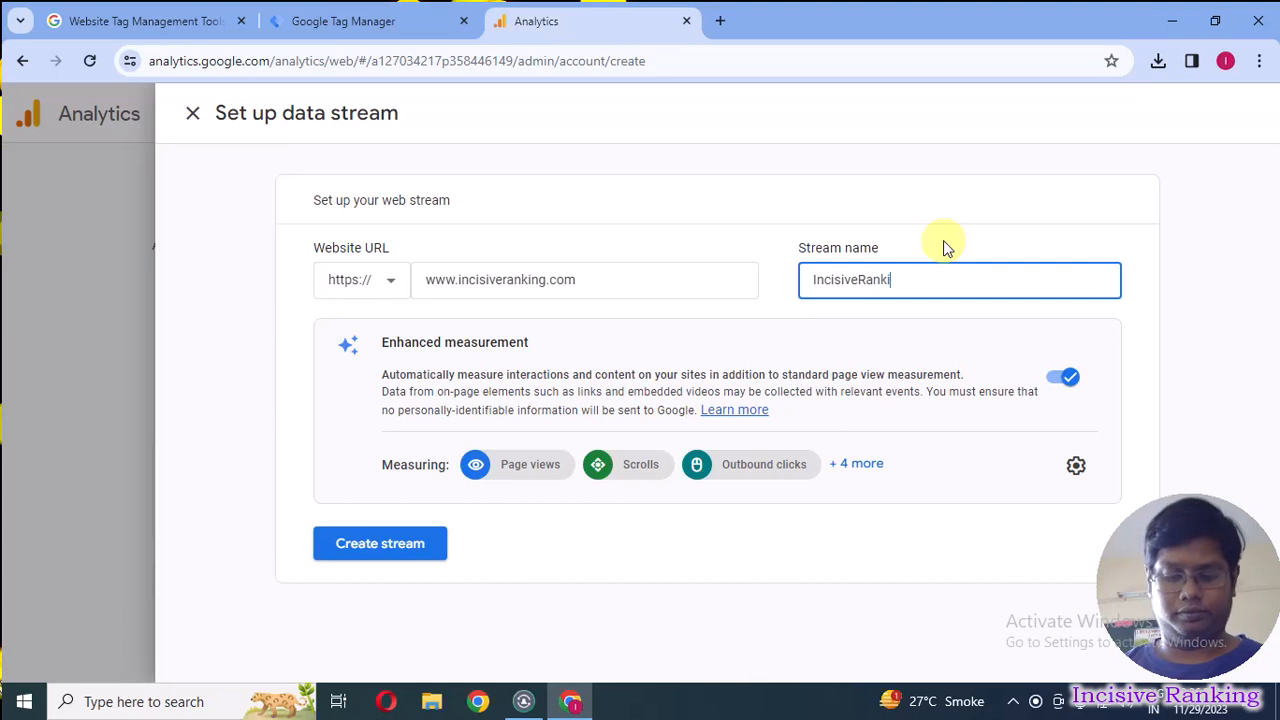
pyautogui.write('ng')
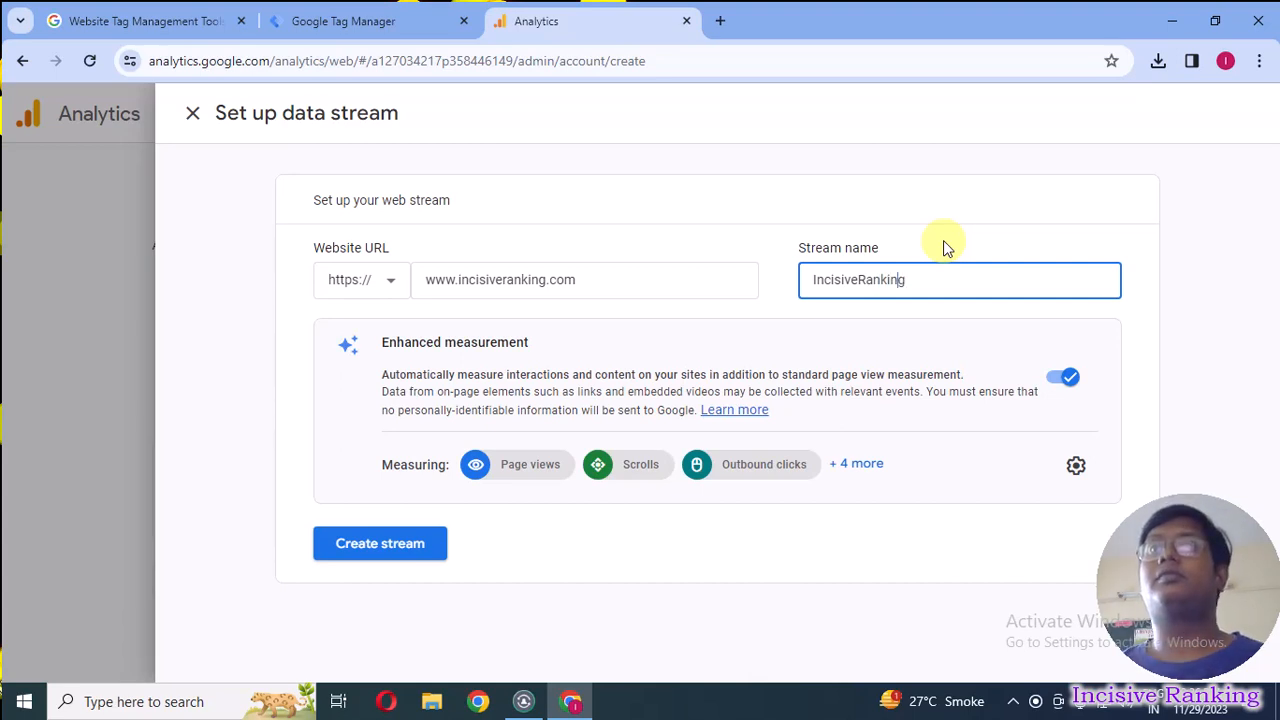
pyautogui.press('Left')
pyautogui.press('Left')
pyautogui.press('Left')
pyautogui.press('Left')
pyautogui.press('Left')
pyautogui.press('Left')
pyautogui.press('Left')
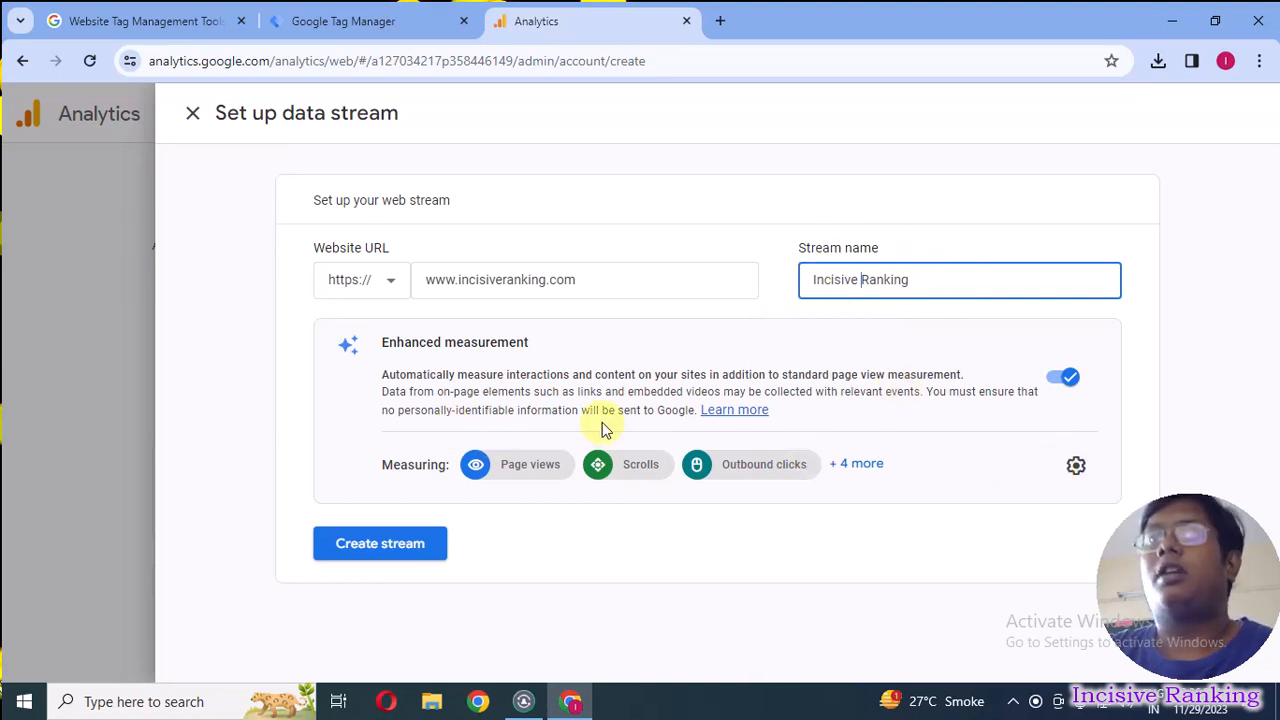
# Examine the enhanced measurement events from Page views through File downloads, and save the settings.
pyautogui.click(1075, 466)
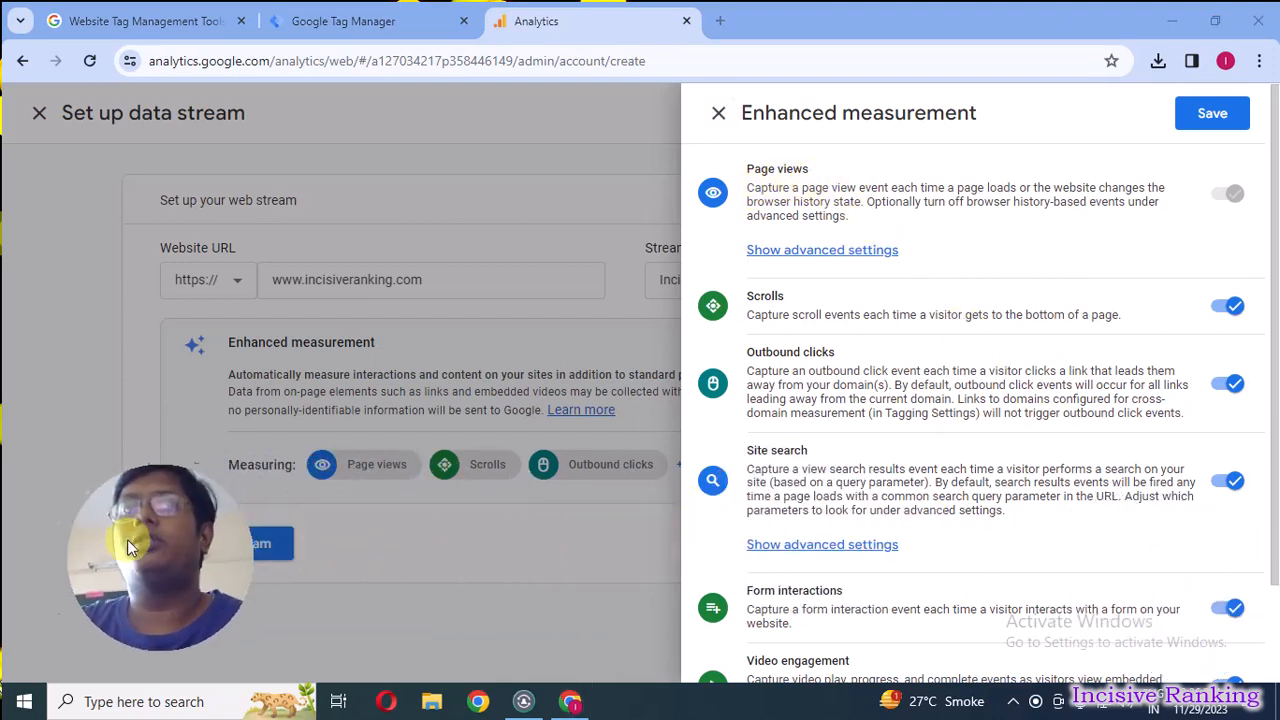
pyautogui.scroll(-1, 930, 430)
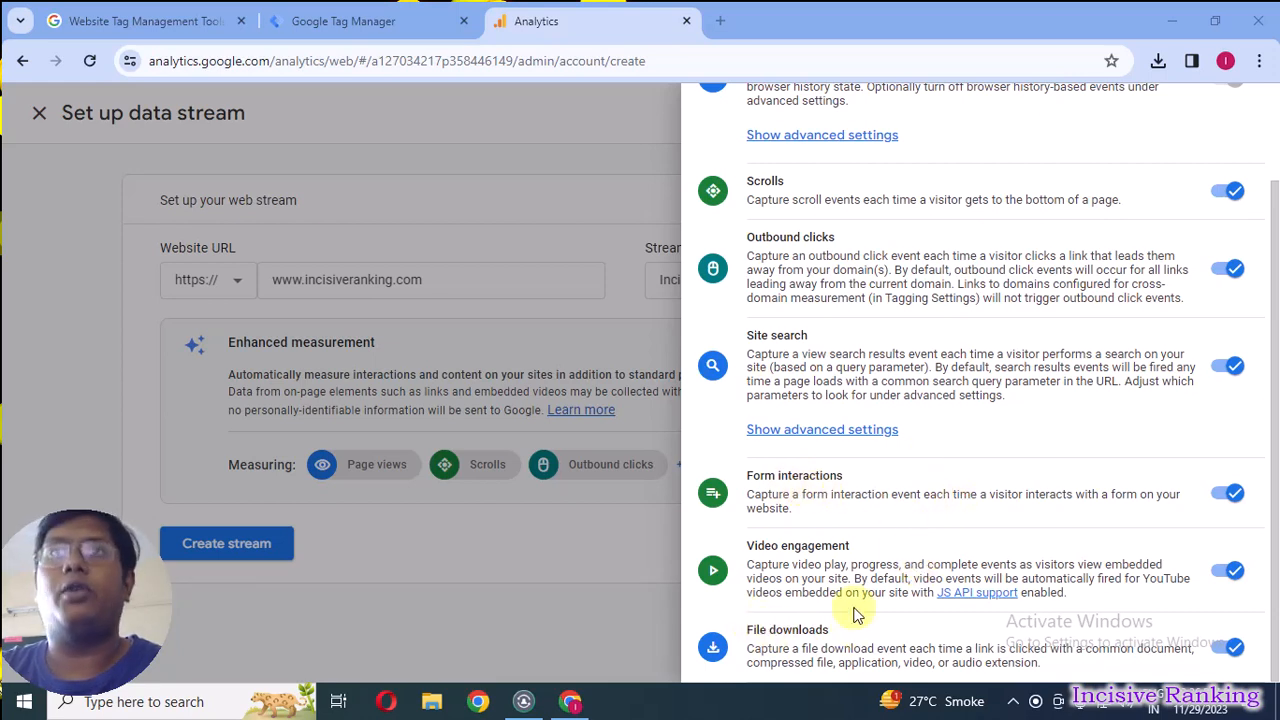
pyautogui.scroll(1, 849, 370)
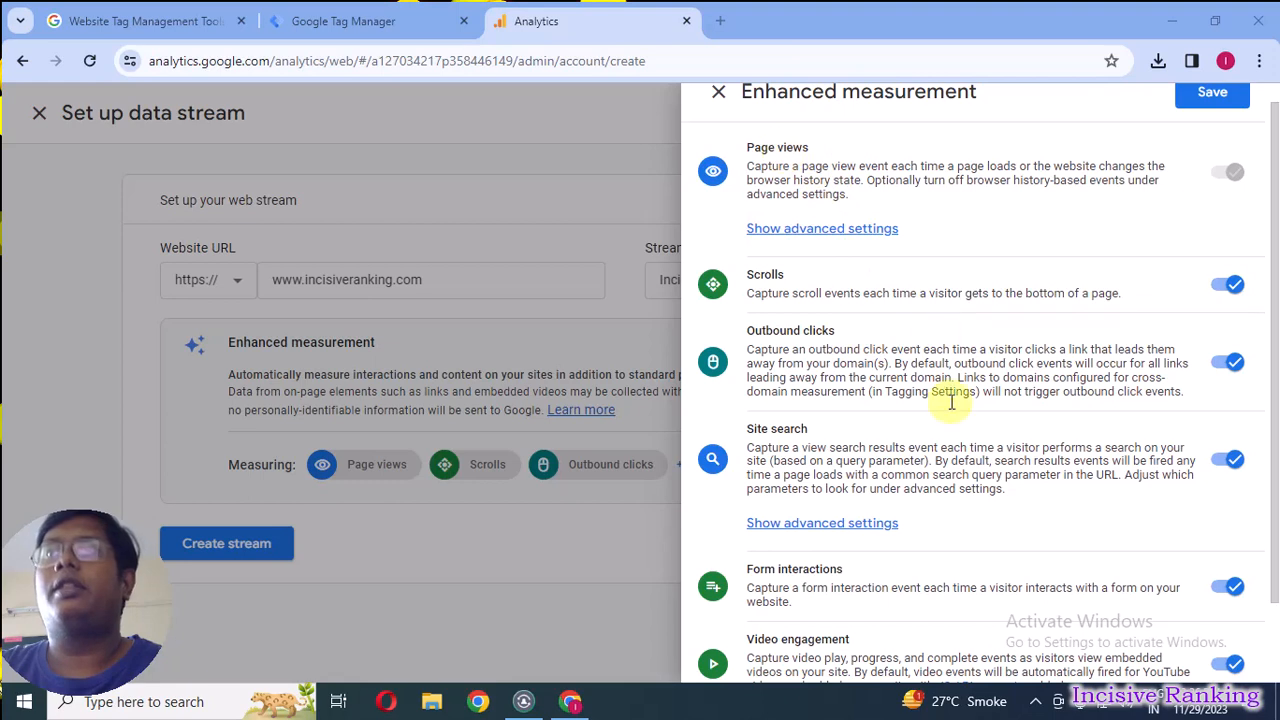
pyautogui.scroll(-1, 972, 540)
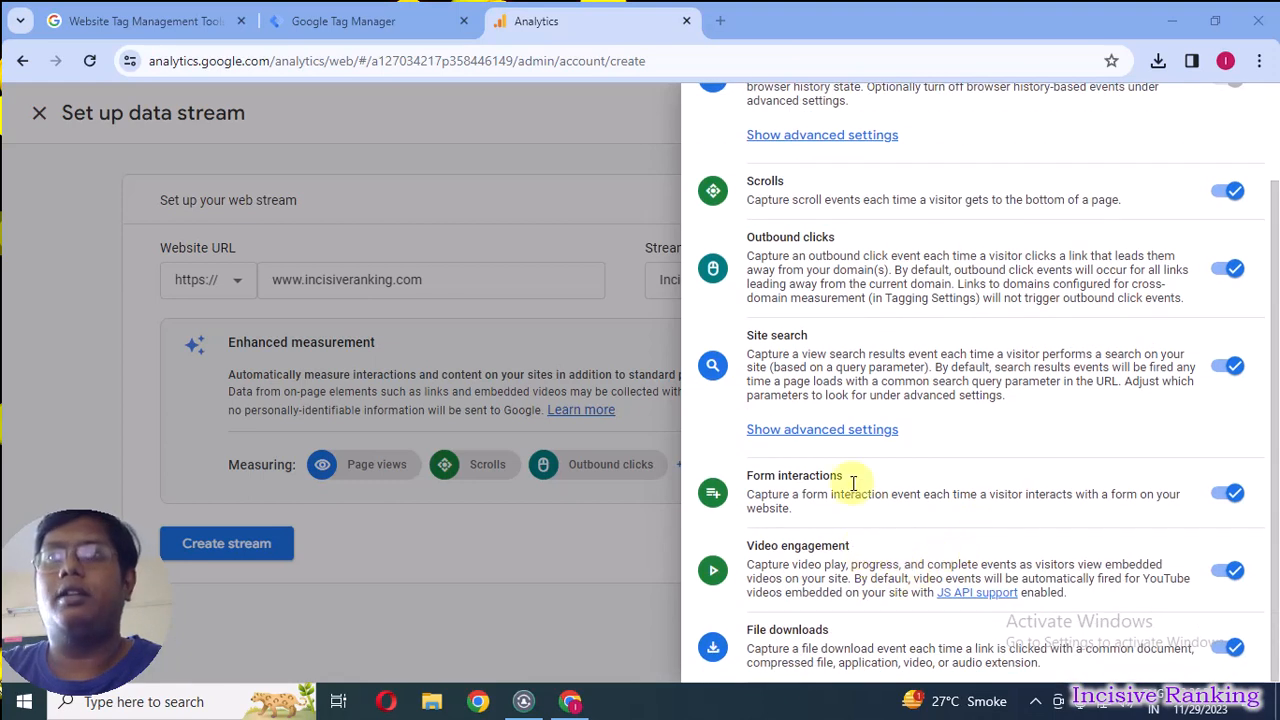
pyautogui.scroll(1, 988, 347)
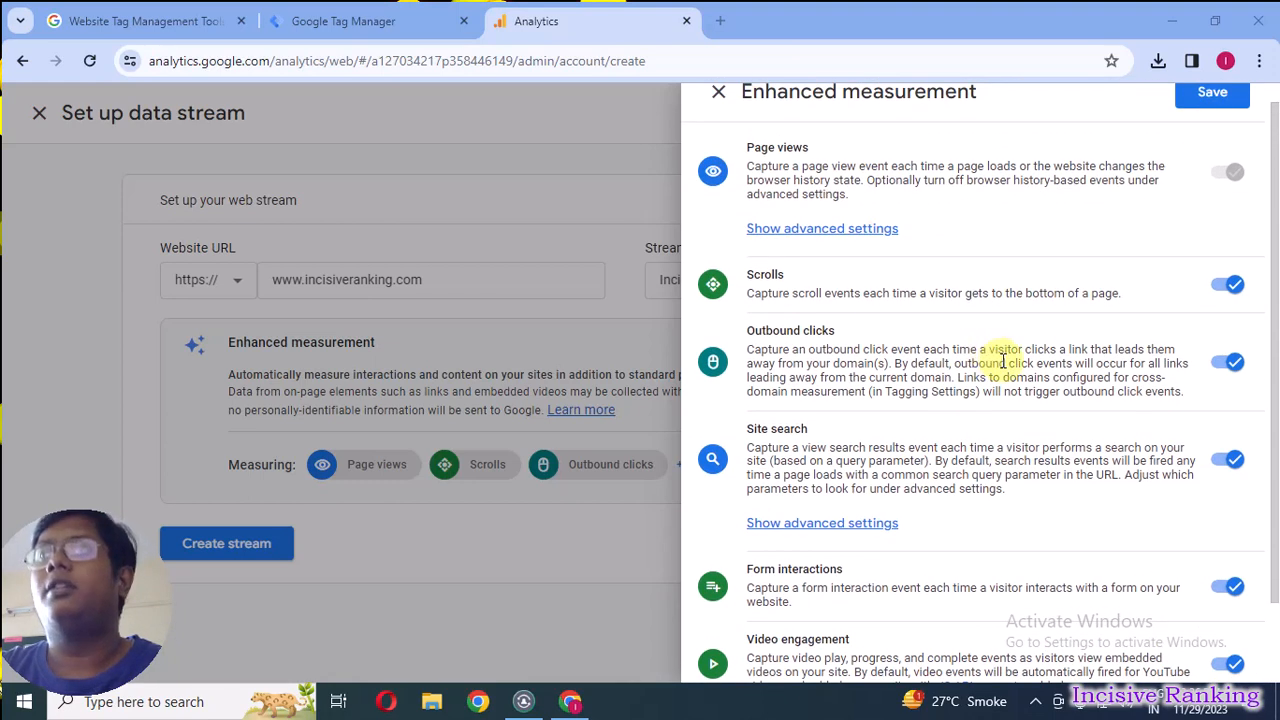
pyautogui.scroll(-1, 1003, 361)
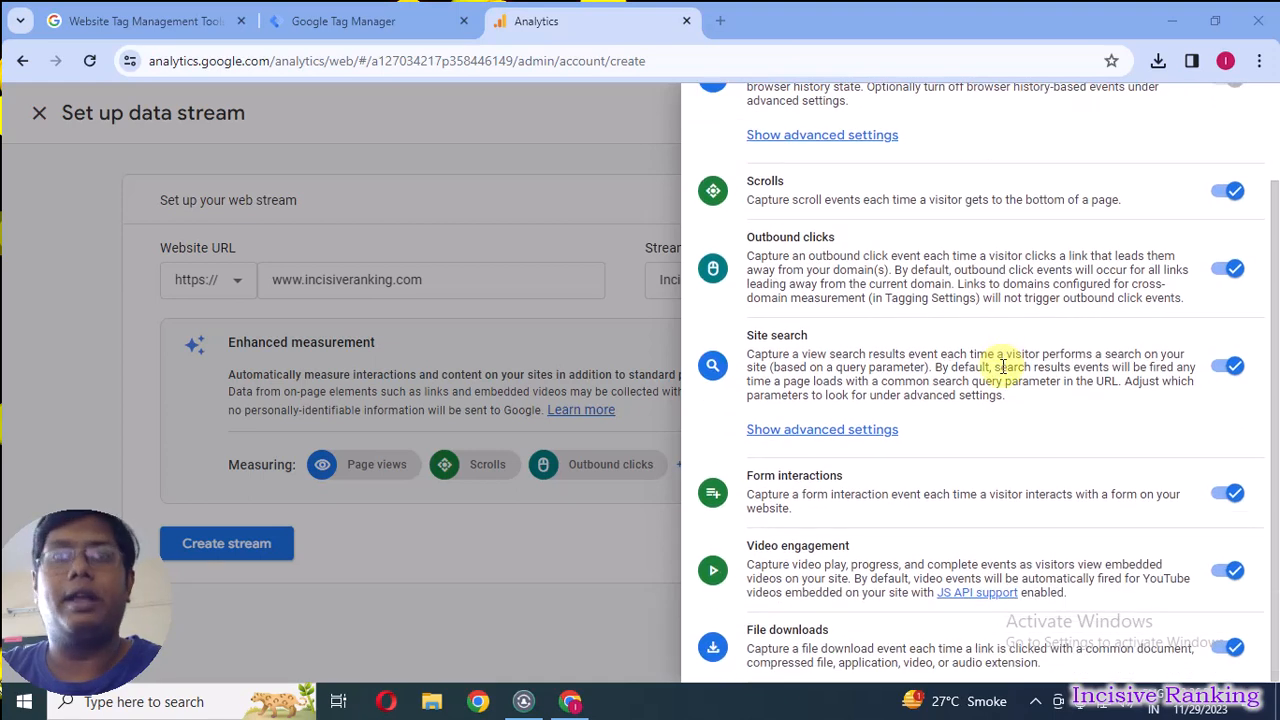
pyautogui.scroll(2, 971, 285)
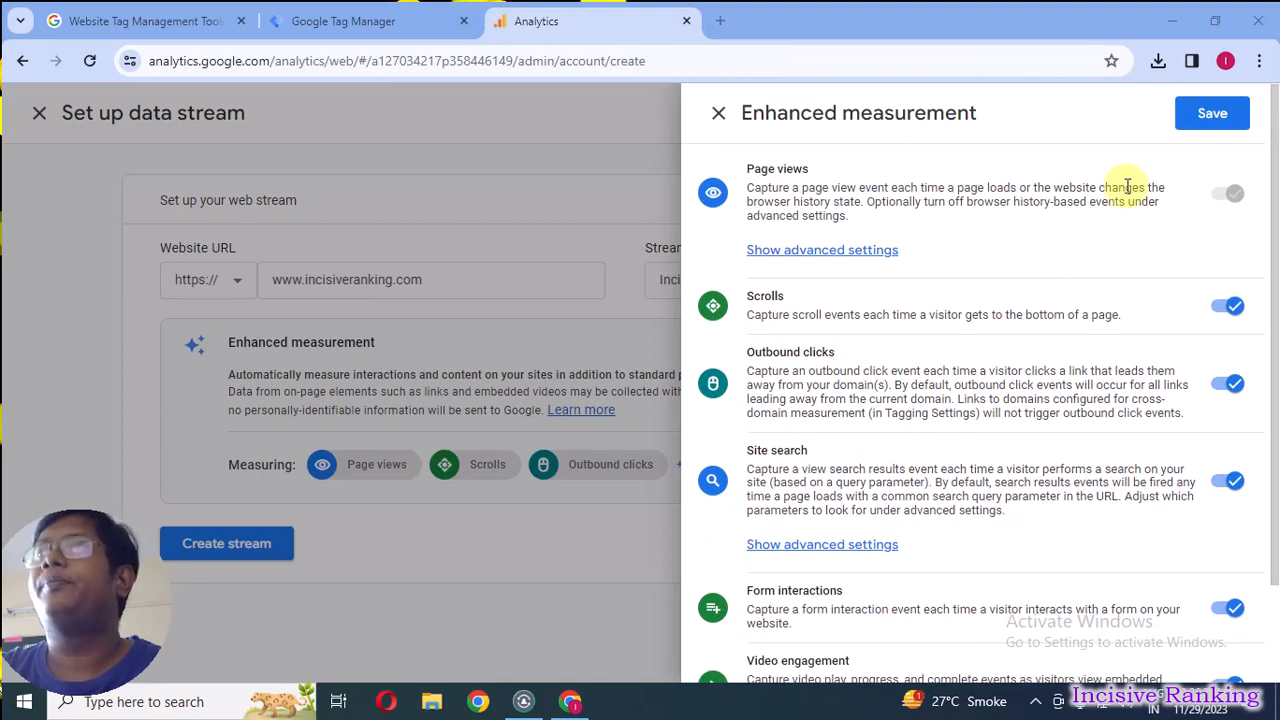
pyautogui.click(1210, 115)
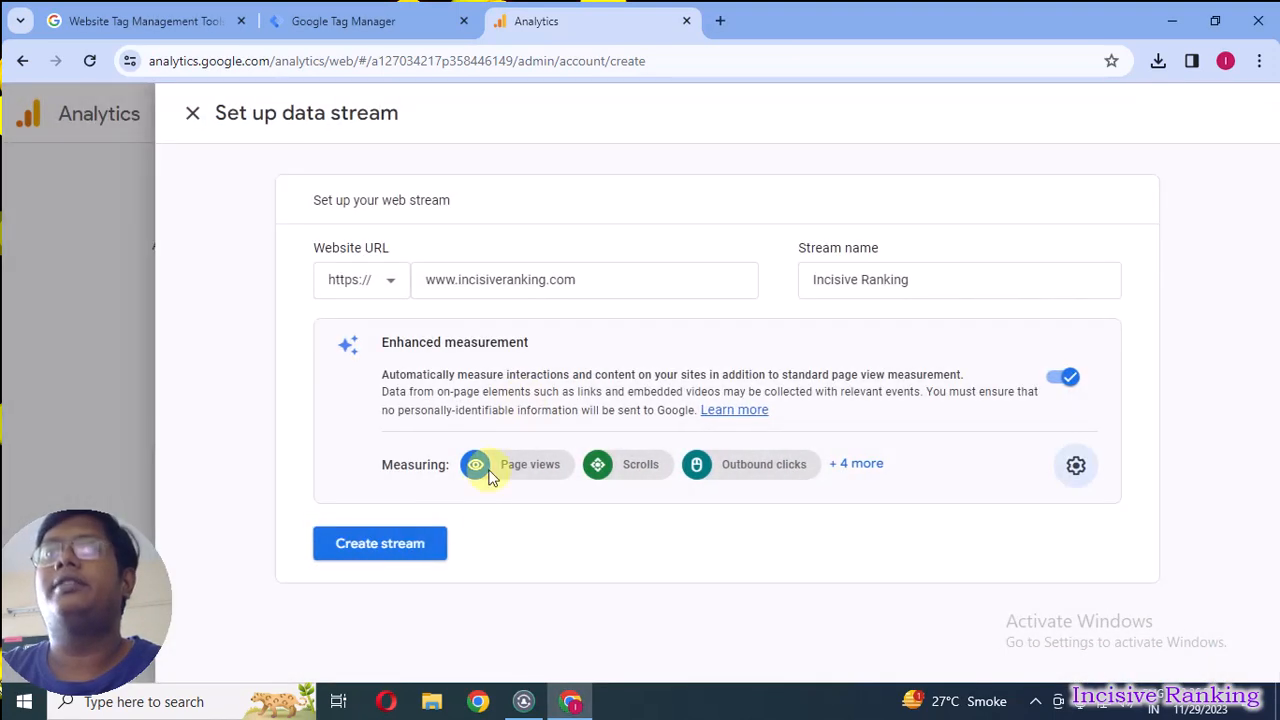
# Create the web data stream, and dismiss its installation instructions to show the web stream details.
pyautogui.click(399, 548)
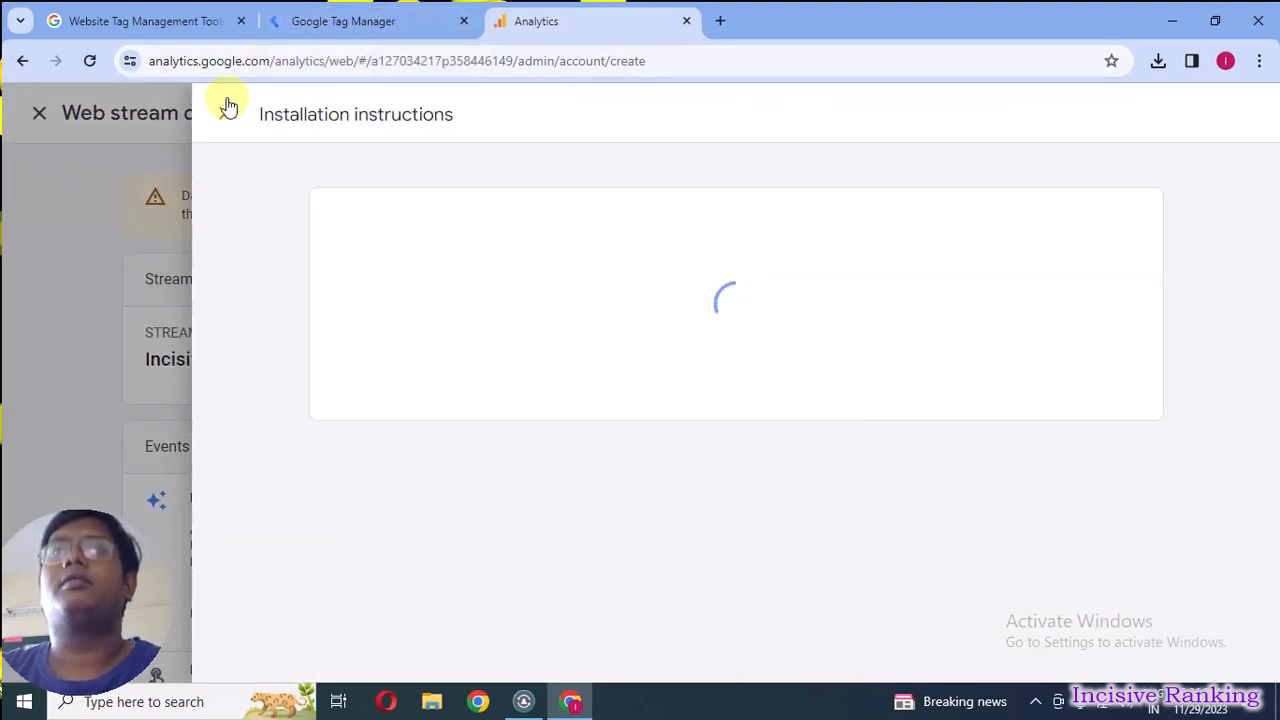
pyautogui.click(226, 112)
pyautogui.click(360, 20)
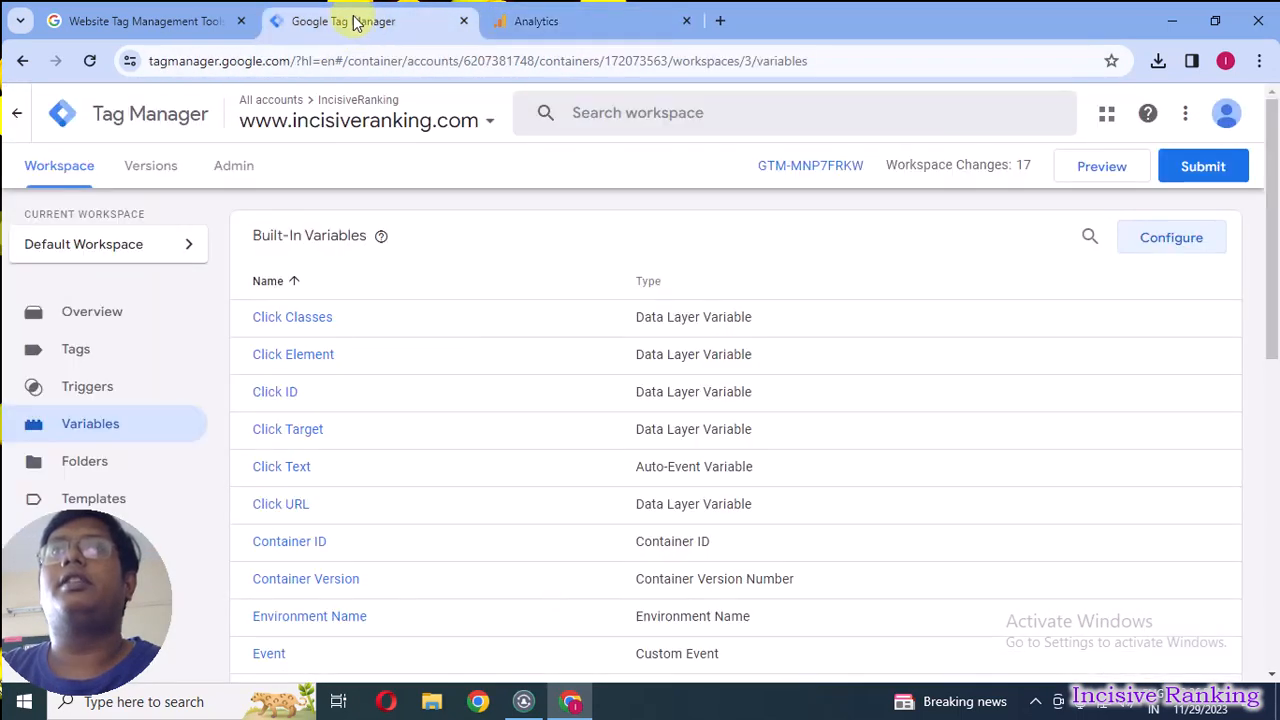
pyautogui.click(570, 24)
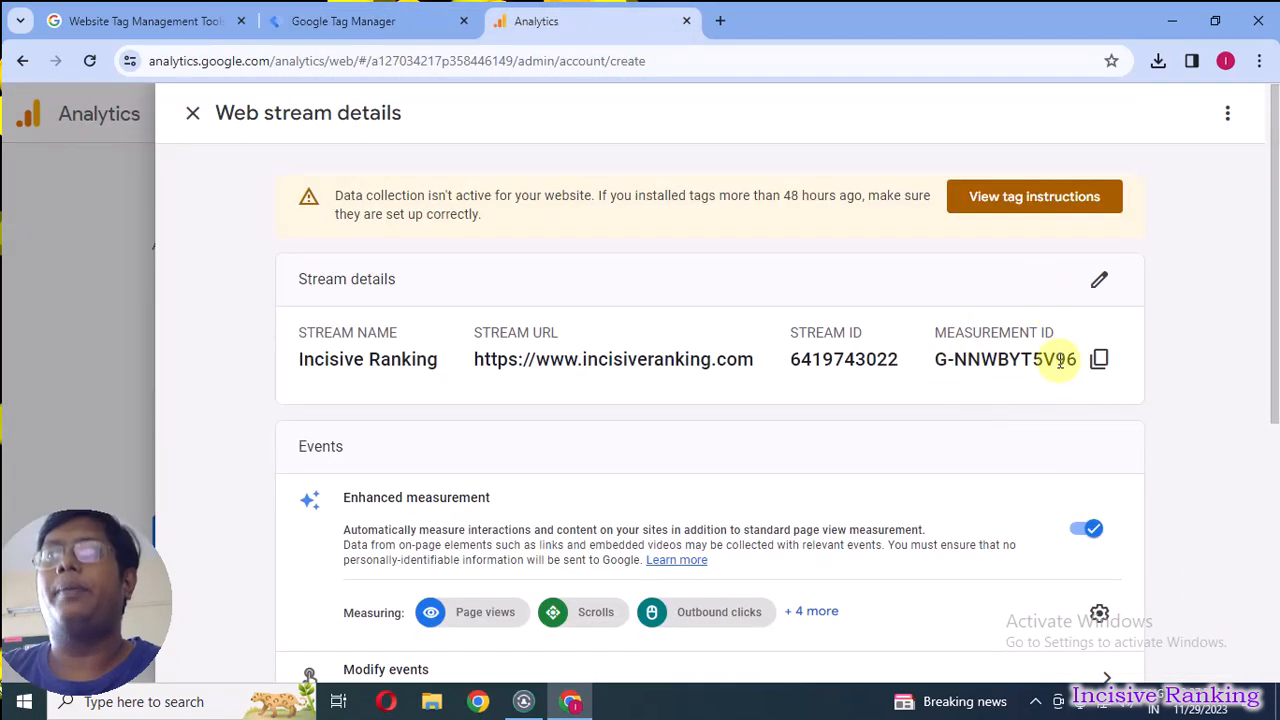
# Switch to Tag Manager and start a new tag of type Google Tag with the All Pages trigger.
pyautogui.click(371, 21)
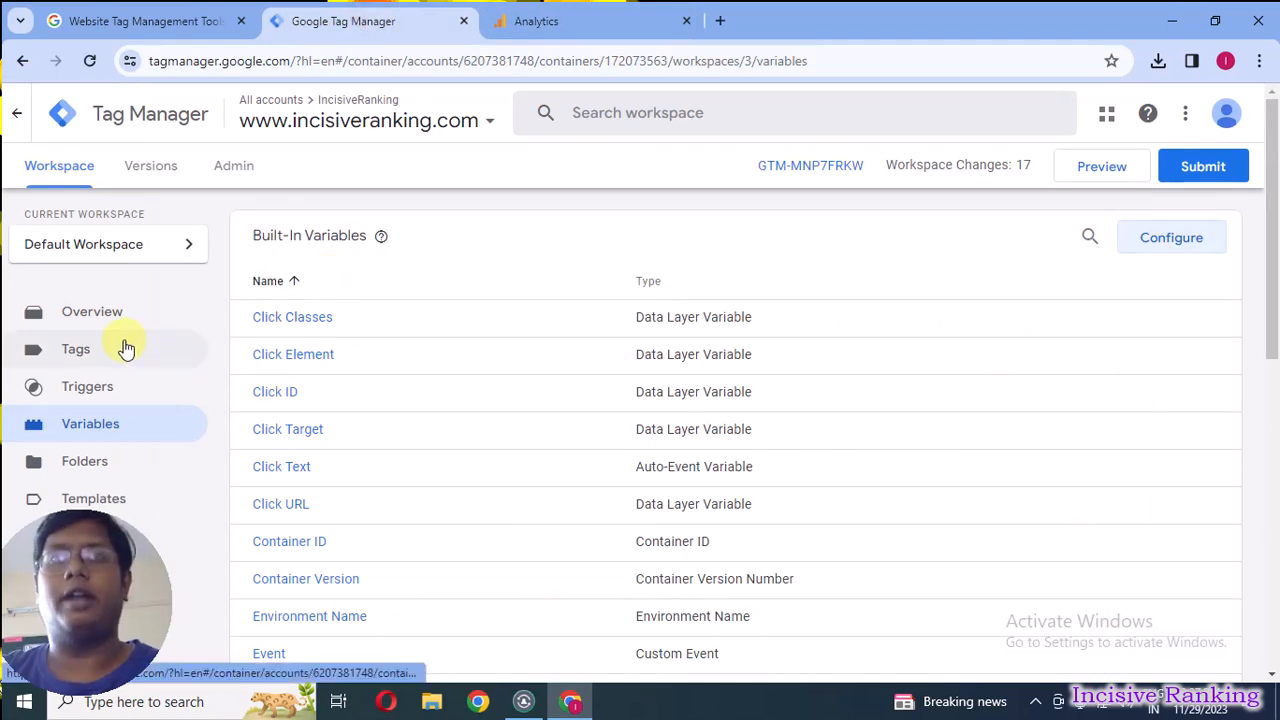
pyautogui.click(68, 353)
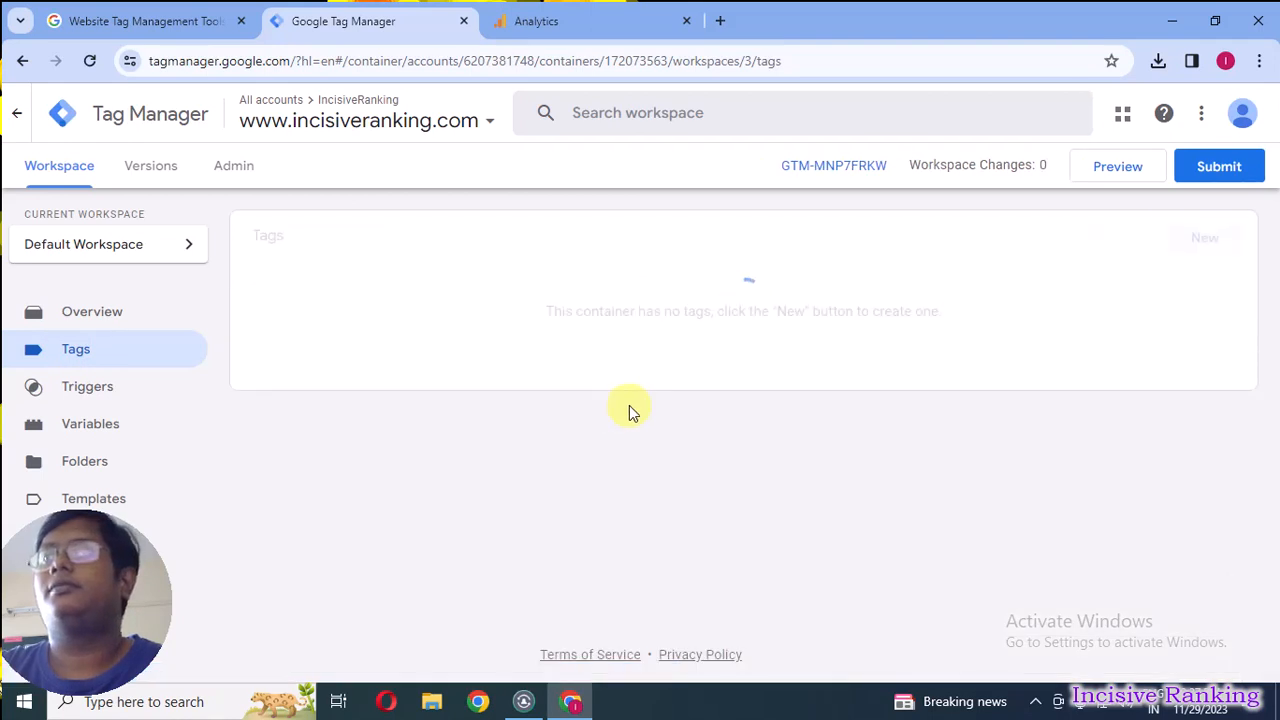
pyautogui.click(1205, 243)
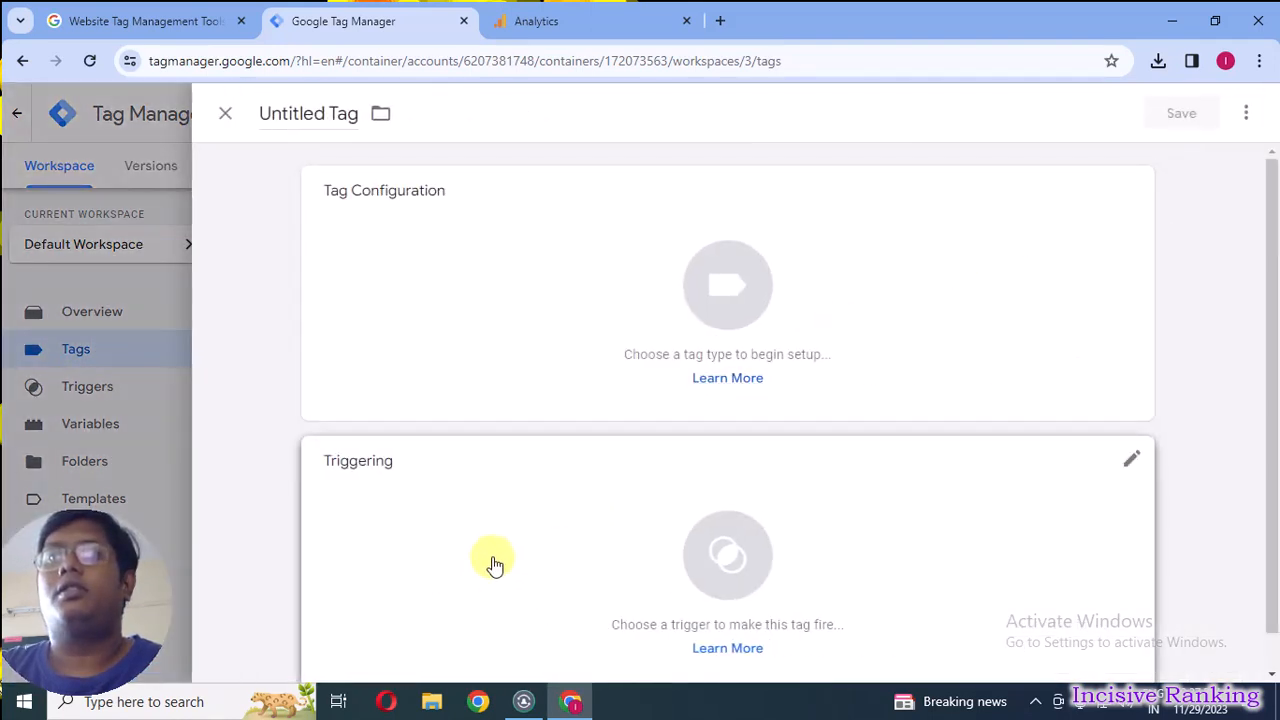
pyautogui.click(492, 567)
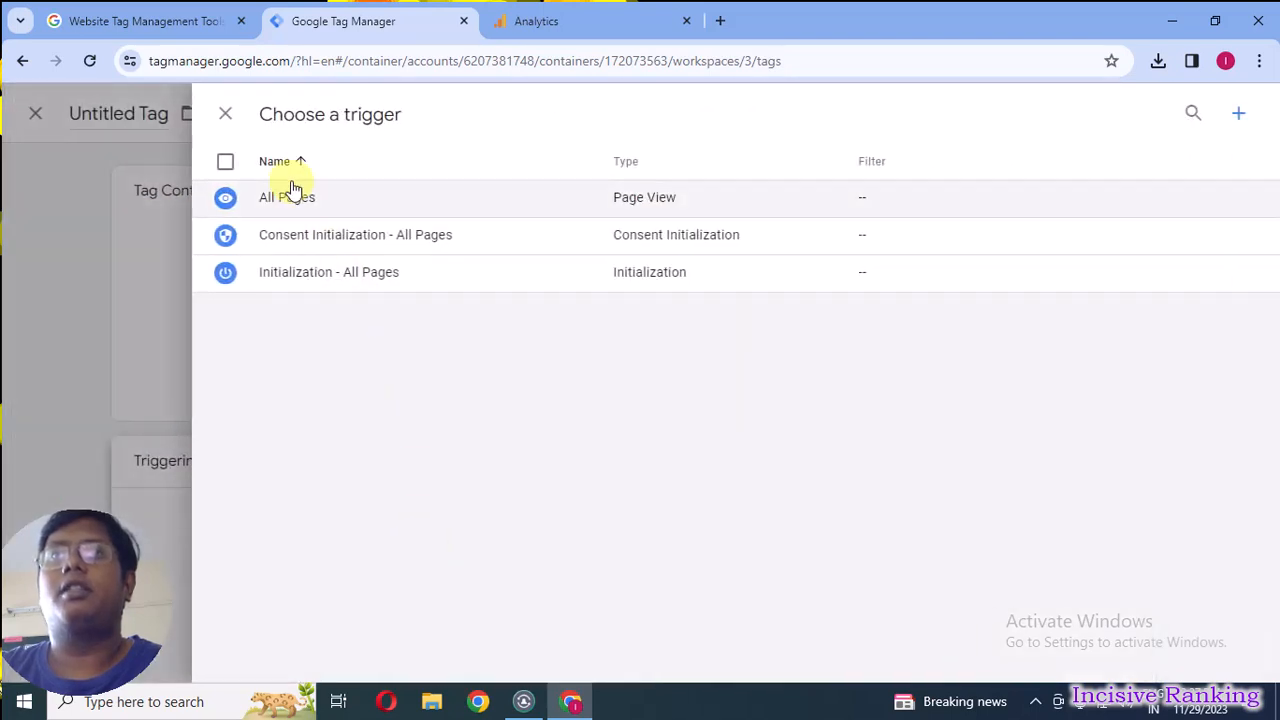
pyautogui.click(285, 197)
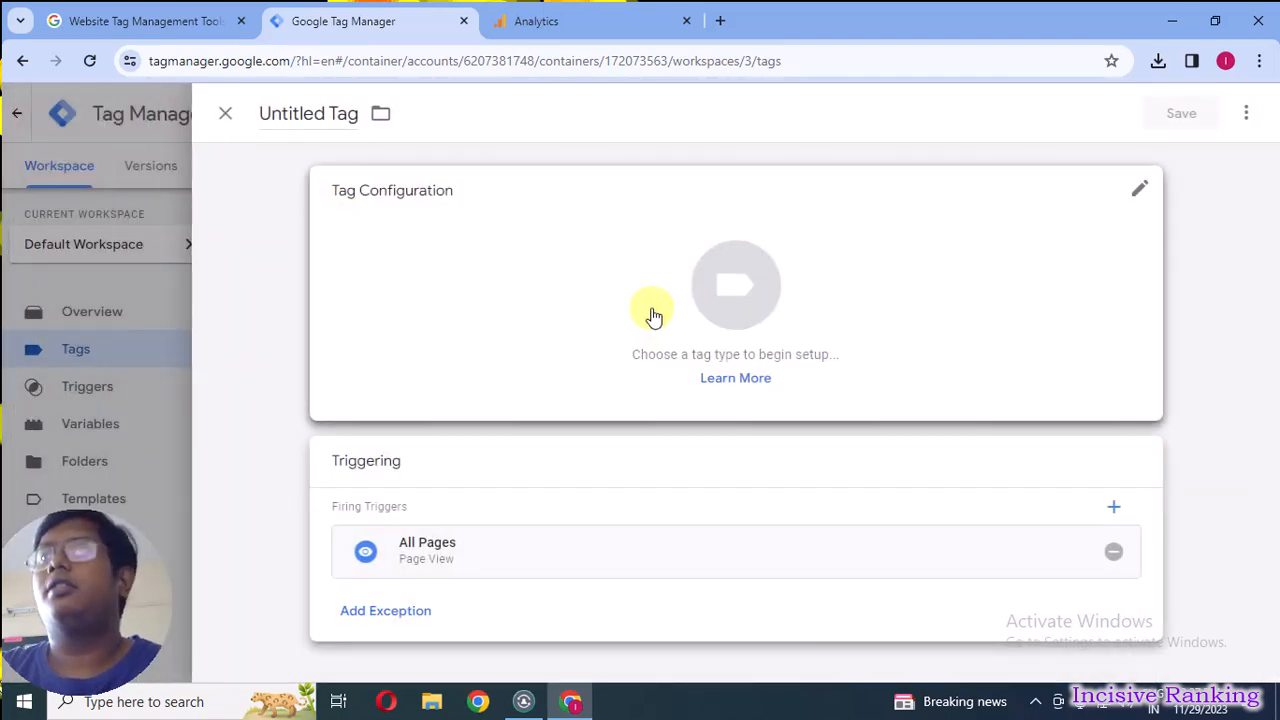
pyautogui.click(601, 289)
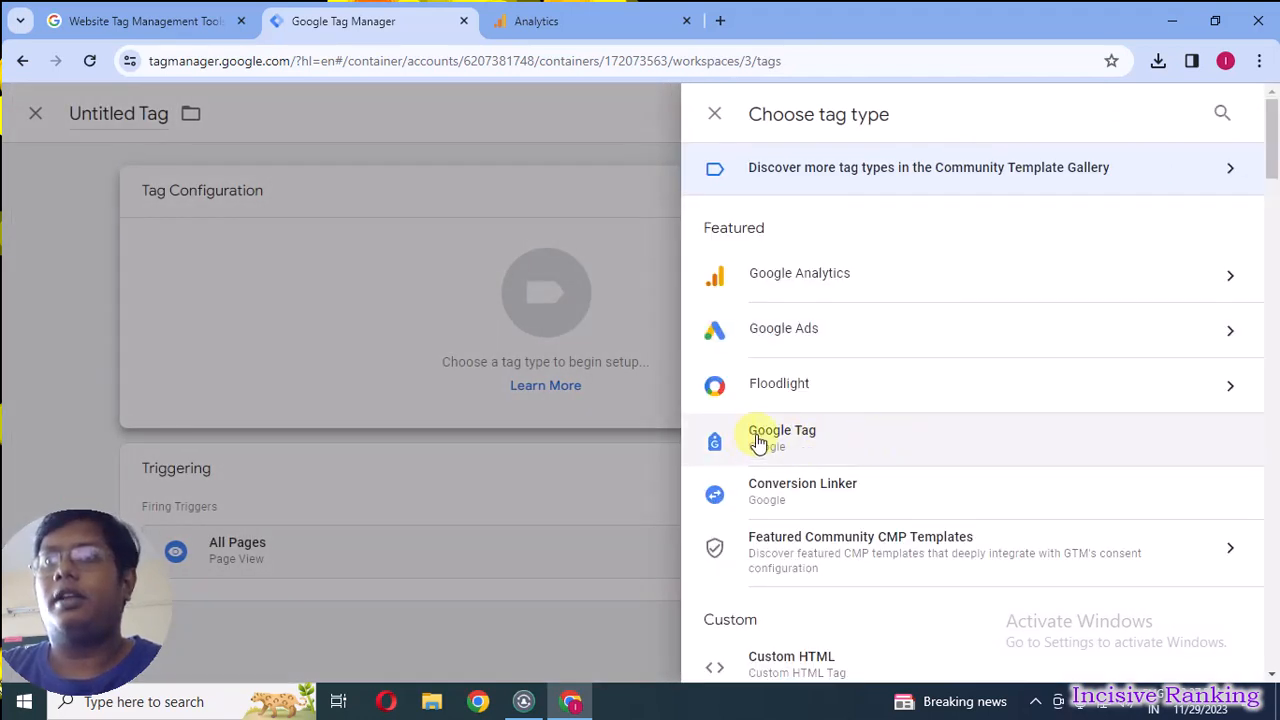
pyautogui.click(841, 441)
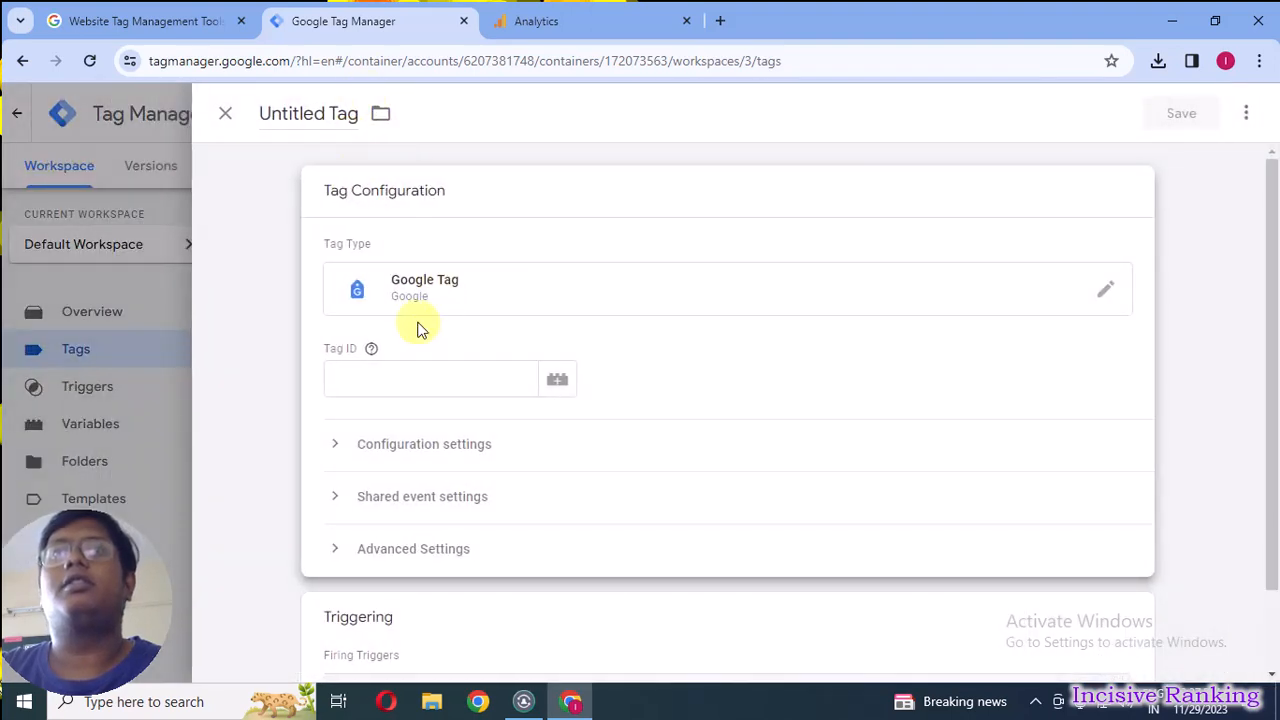
# Copy the web stream's measurement ID from Analytics into the tag's Tag ID, and save the tag as GA4 - Event - Pageview.
pyautogui.click(403, 378)
pyautogui.click(310, 364)
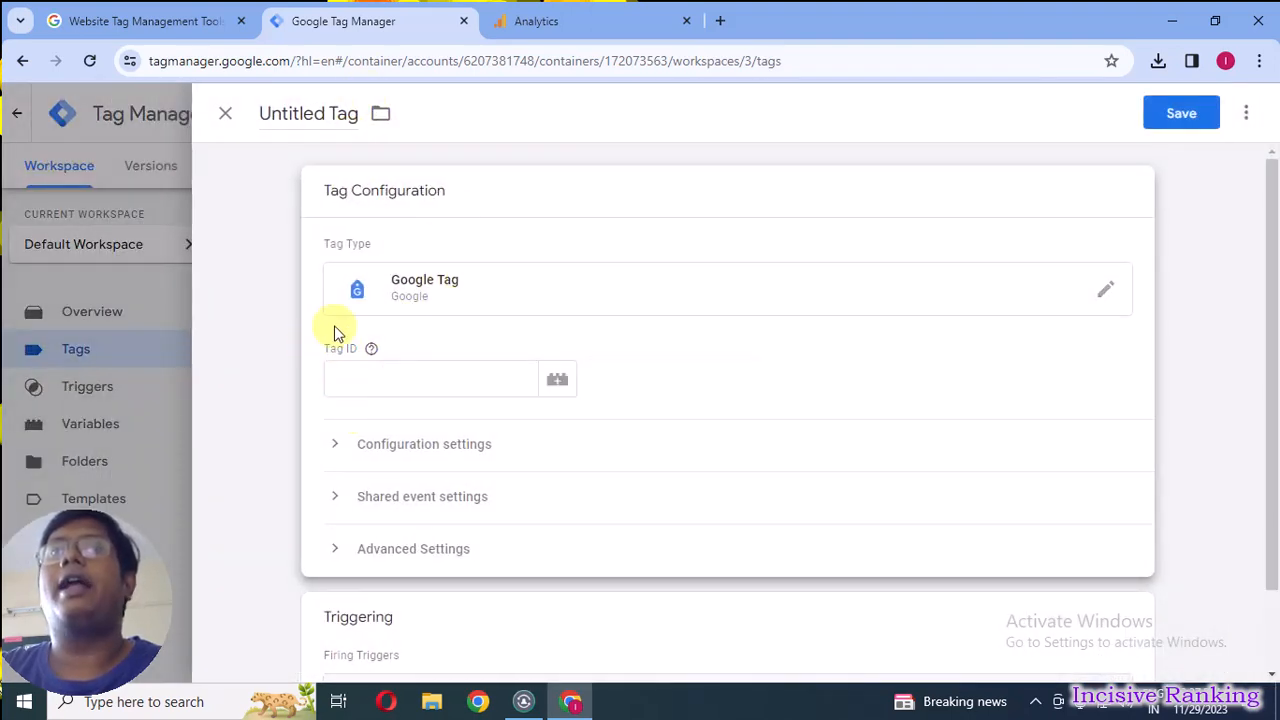
pyautogui.click(572, 12)
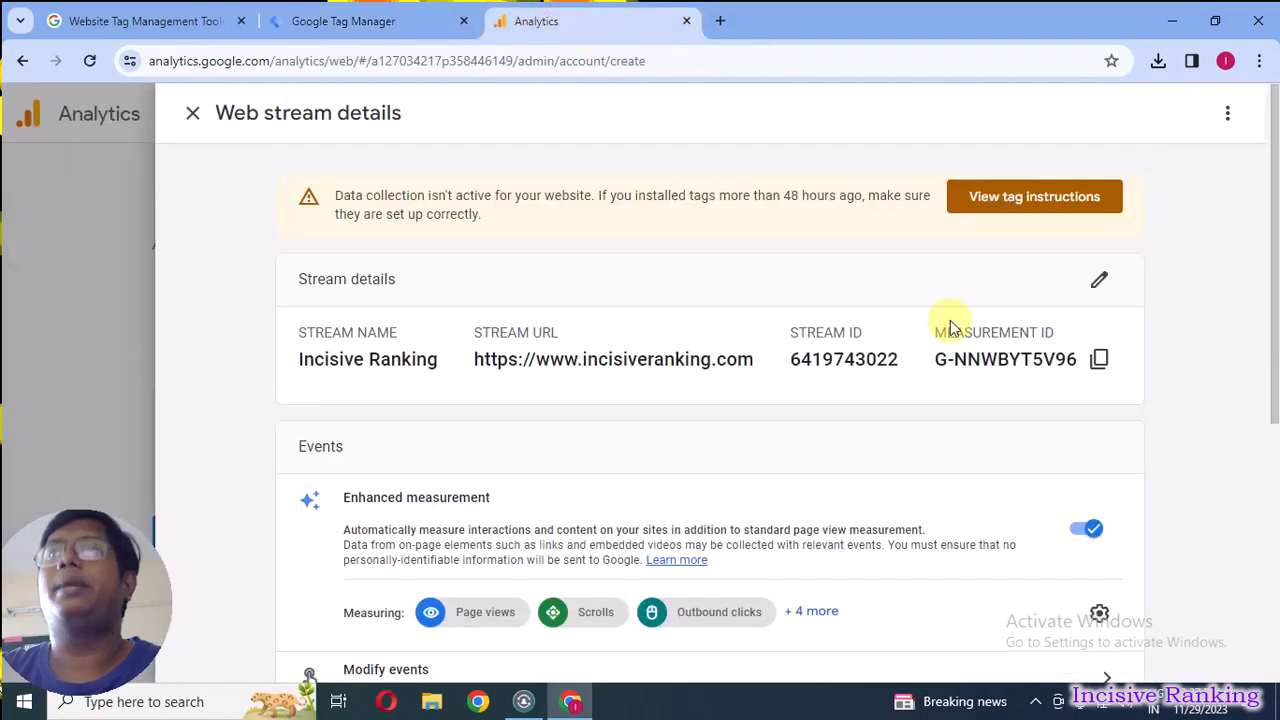
pyautogui.click(1097, 362)
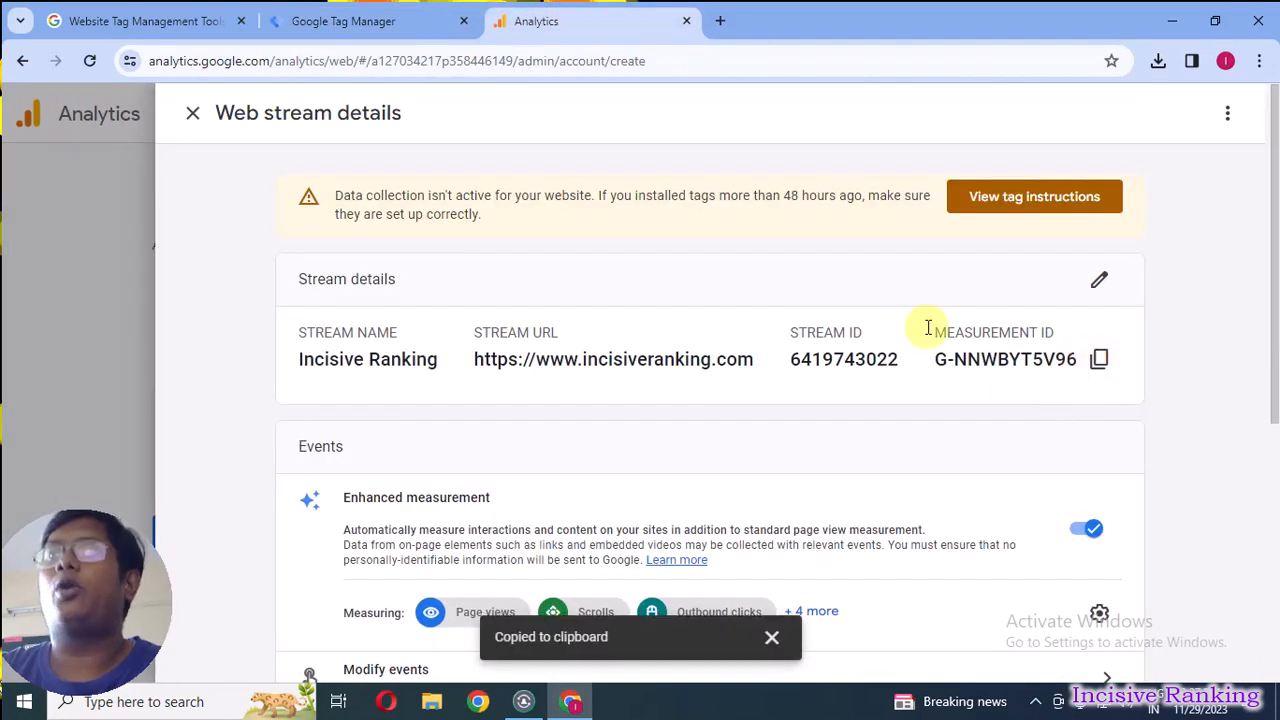
pyautogui.click(332, 14)
pyautogui.click(428, 382)
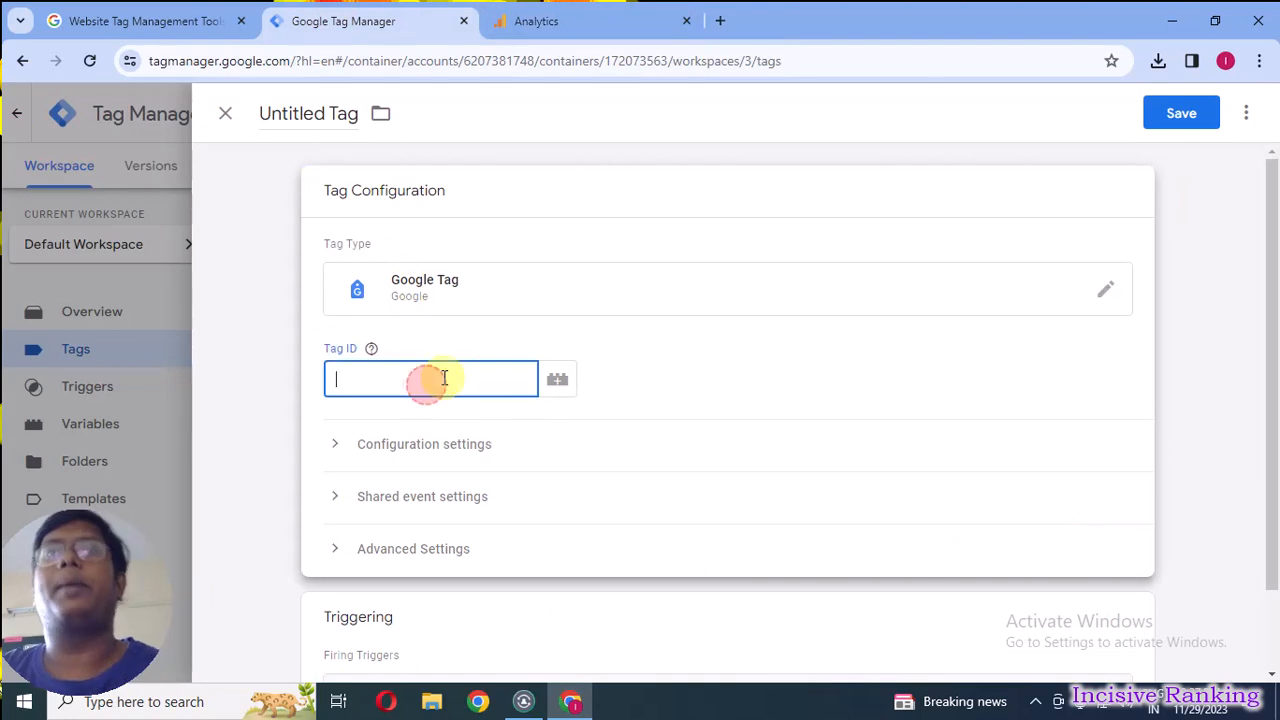
pyautogui.hotkey('ctrl', 'v')
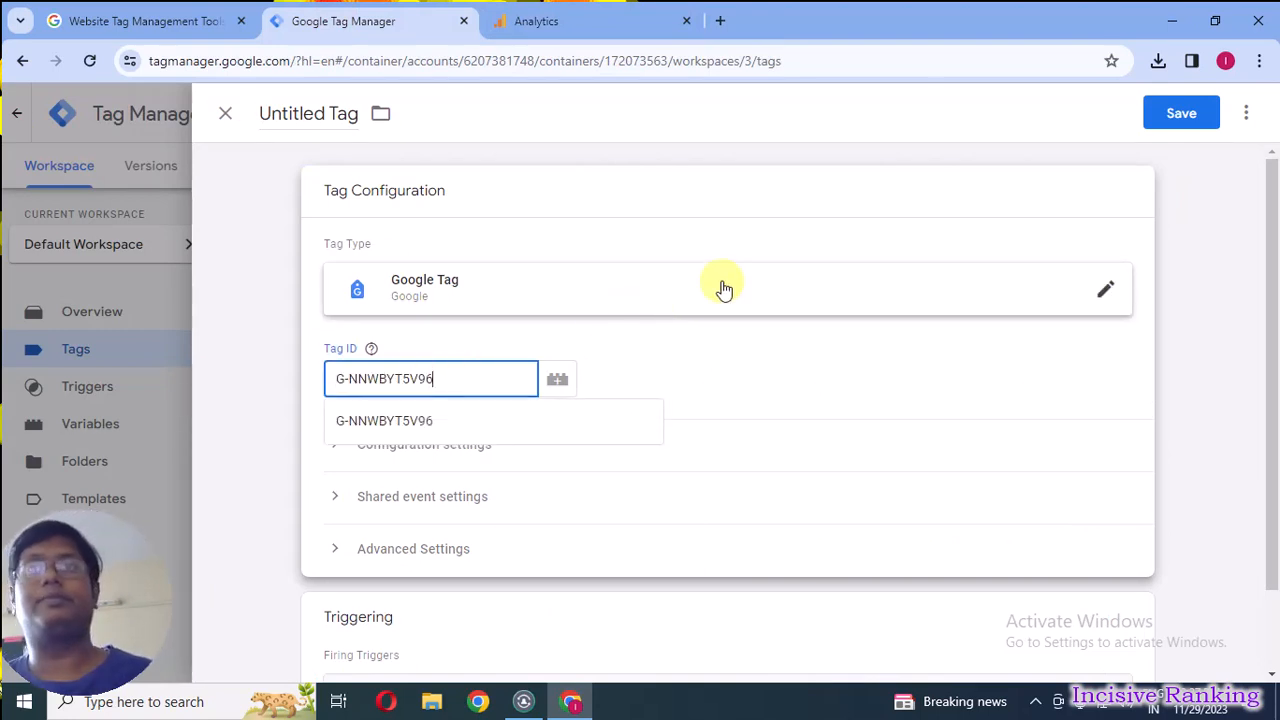
pyautogui.click(1185, 117)
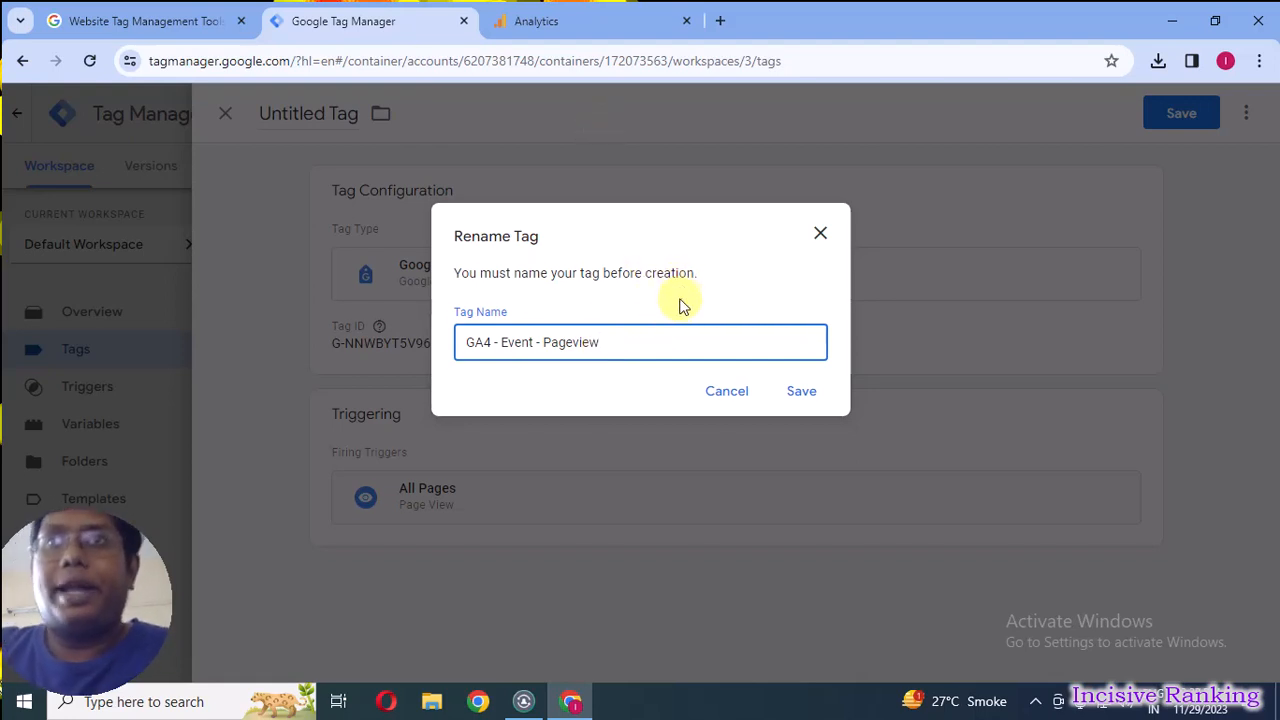
pyautogui.click(801, 393)
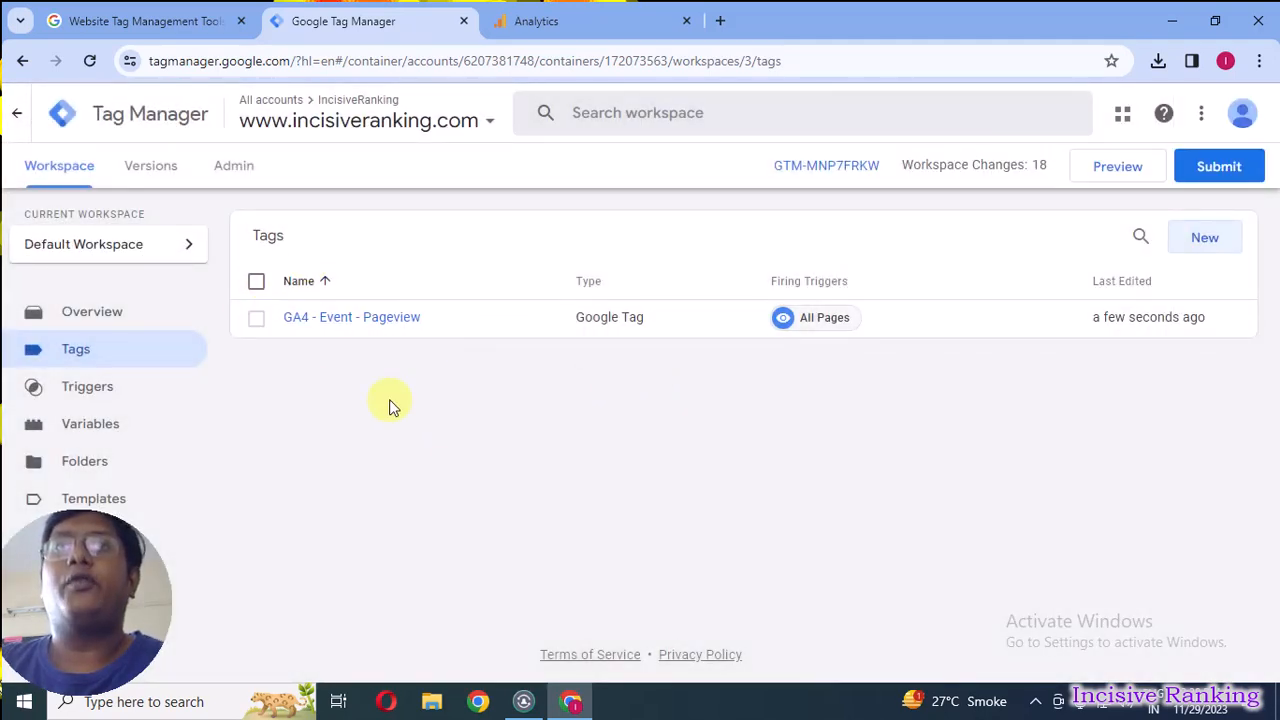
# Switch back to Analytics and close the web stream details to return to the data collection stage.
pyautogui.click(577, 23)
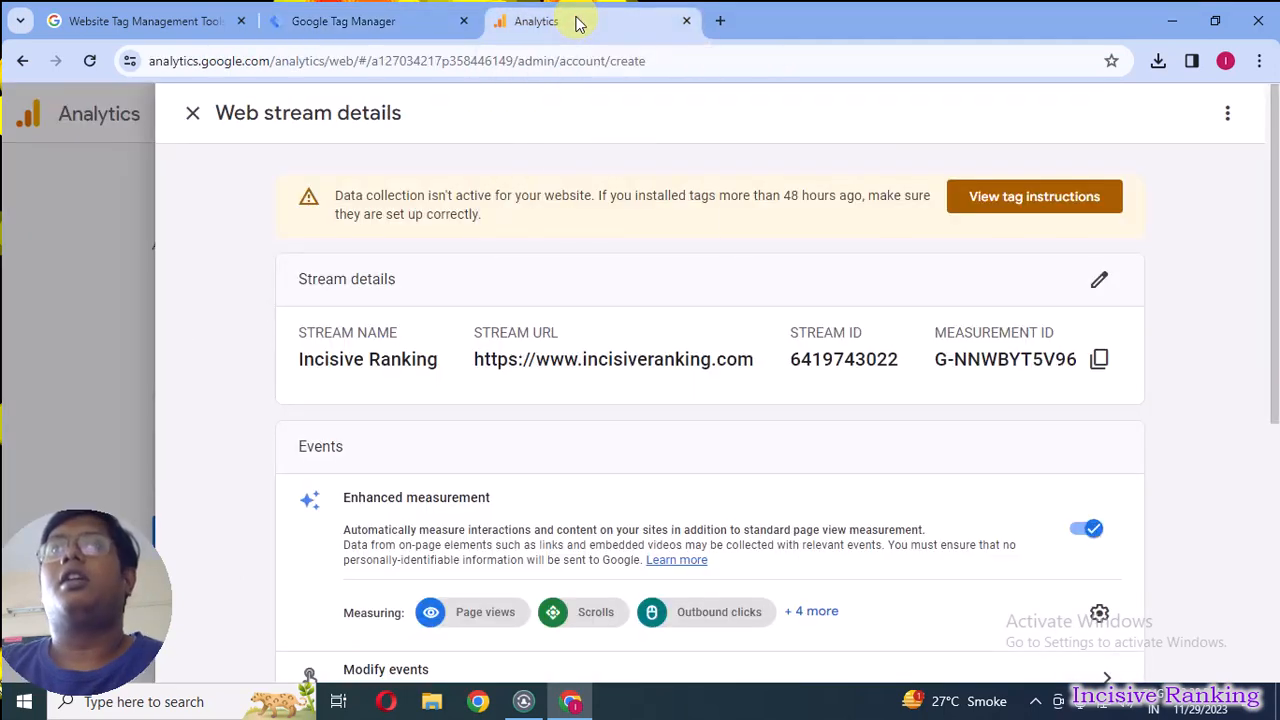
pyautogui.click(196, 114)
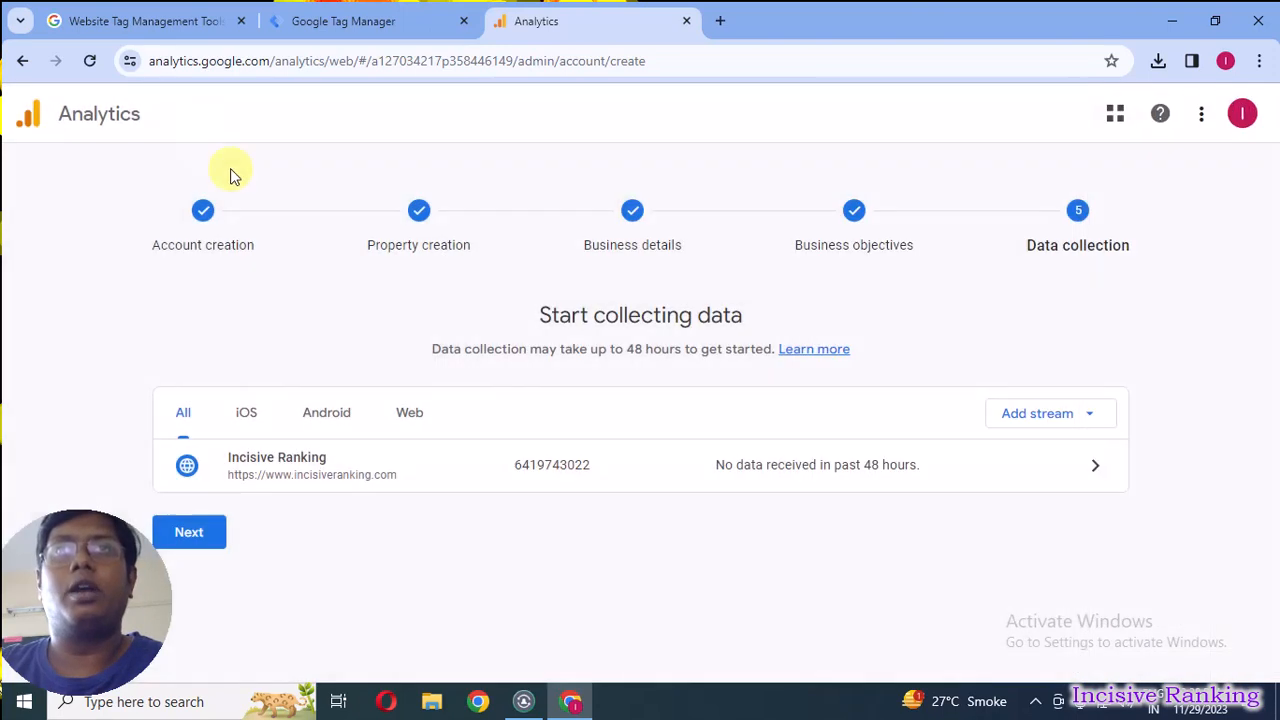
# Finish the data collection stage of the account setup and continue to the Analytics Home page.
pyautogui.click(190, 533)
pyautogui.scroll(-2, 672, 470)
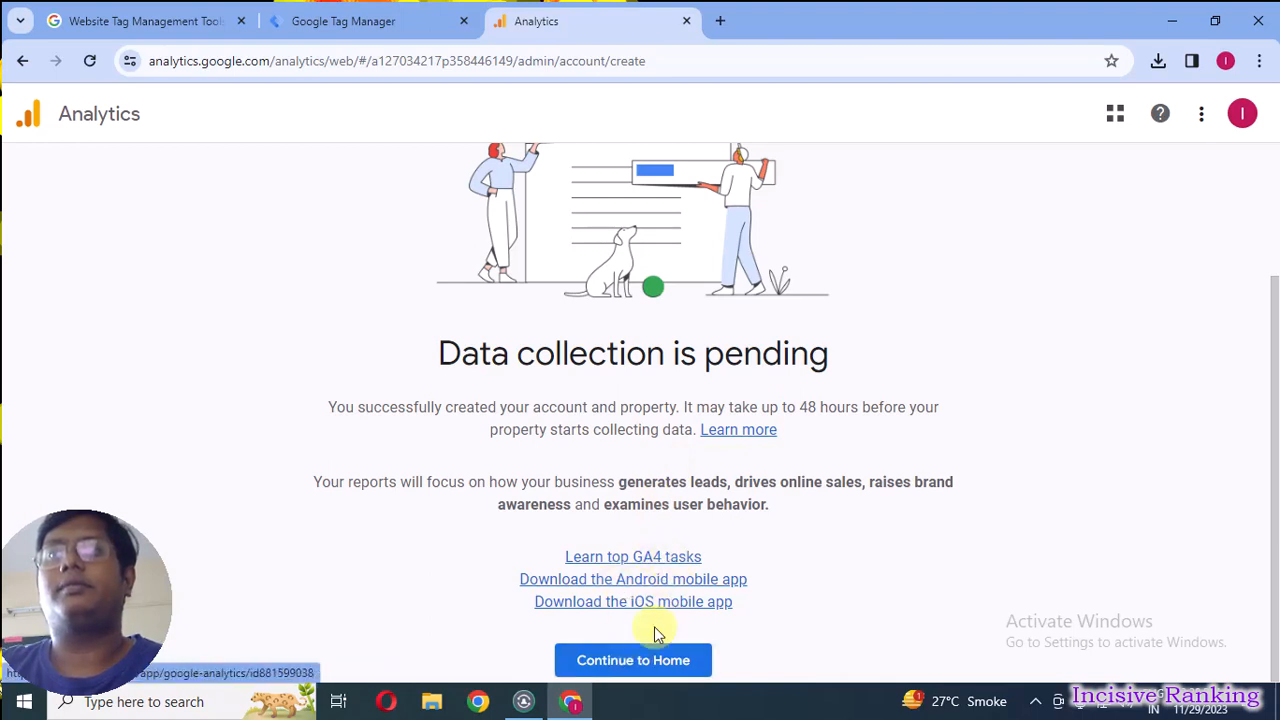
pyautogui.click(643, 658)
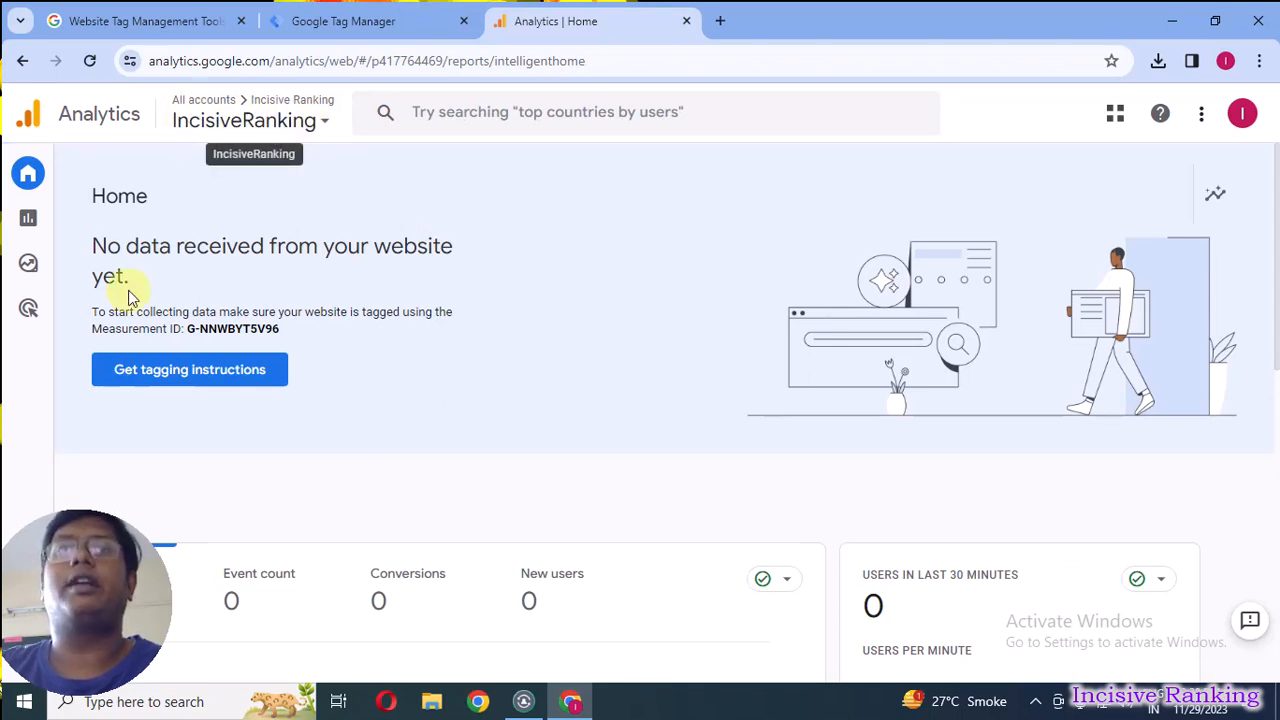
# Open the property's Data collection settings in Admin and activate Google signals data collection.
pyautogui.moveTo(30, 643)
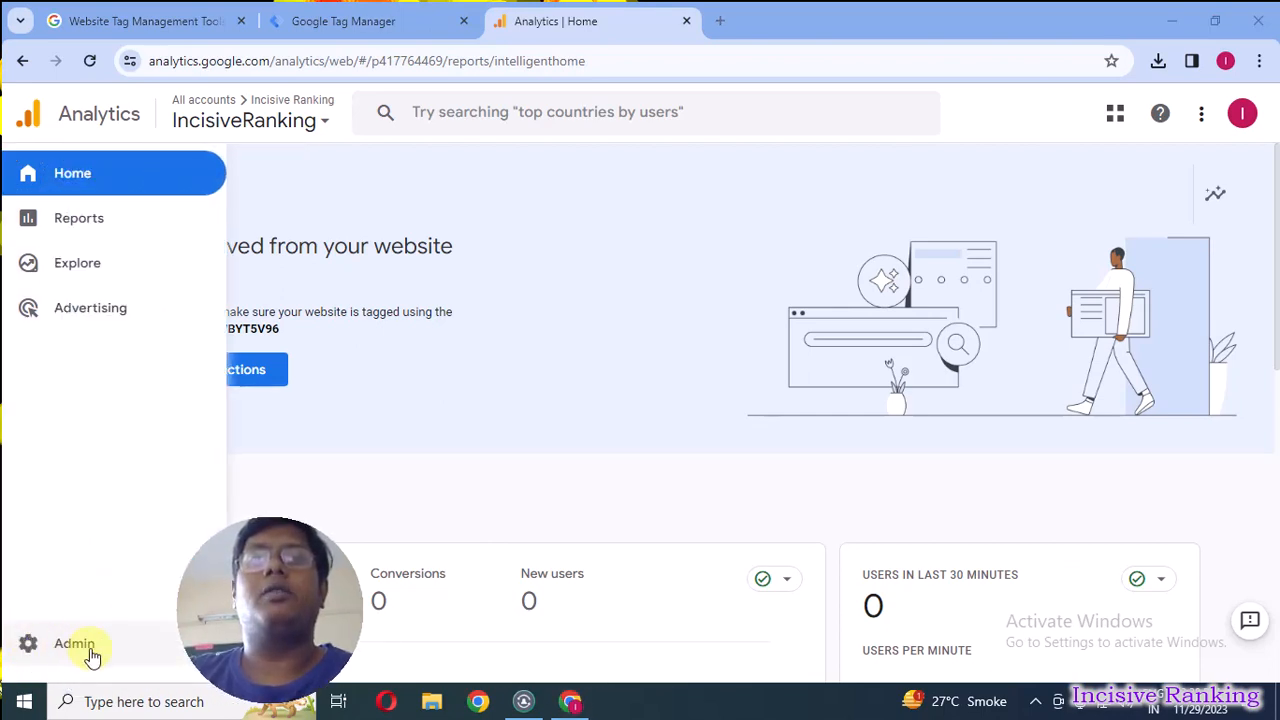
pyautogui.click(76, 648)
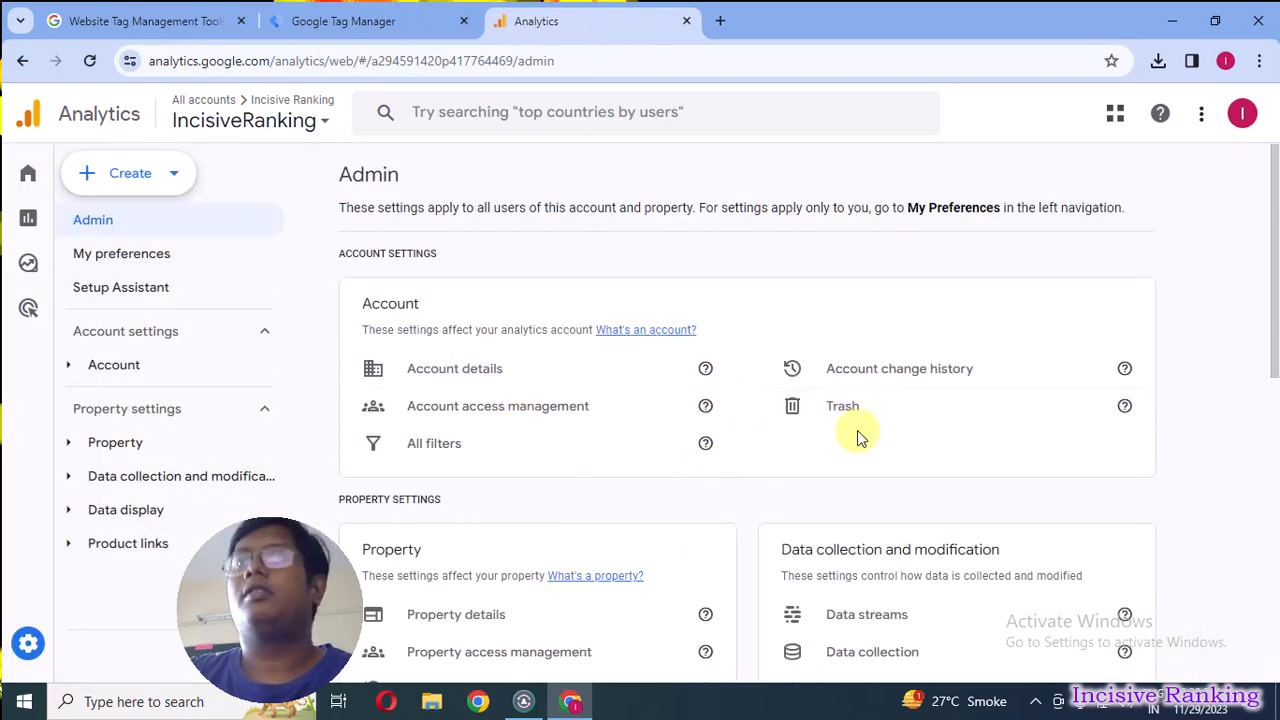
pyautogui.scroll(-3, 883, 440)
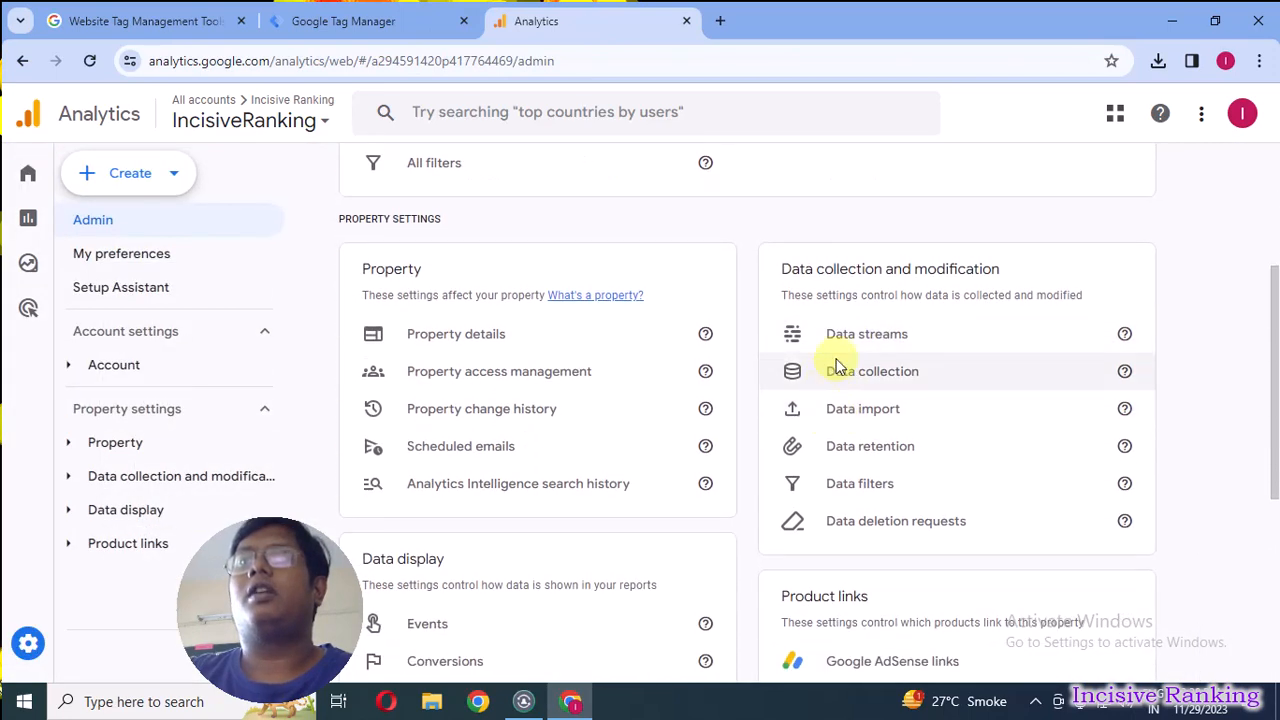
pyautogui.click(914, 372)
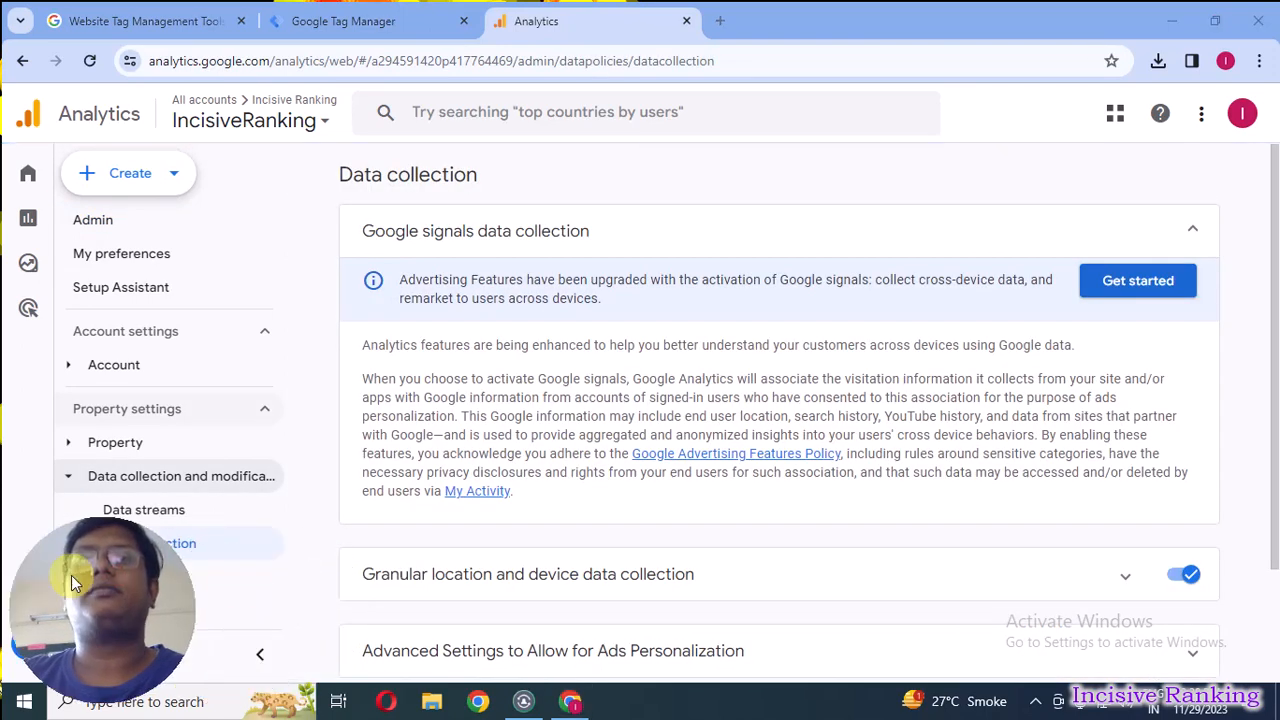
pyautogui.click(1165, 287)
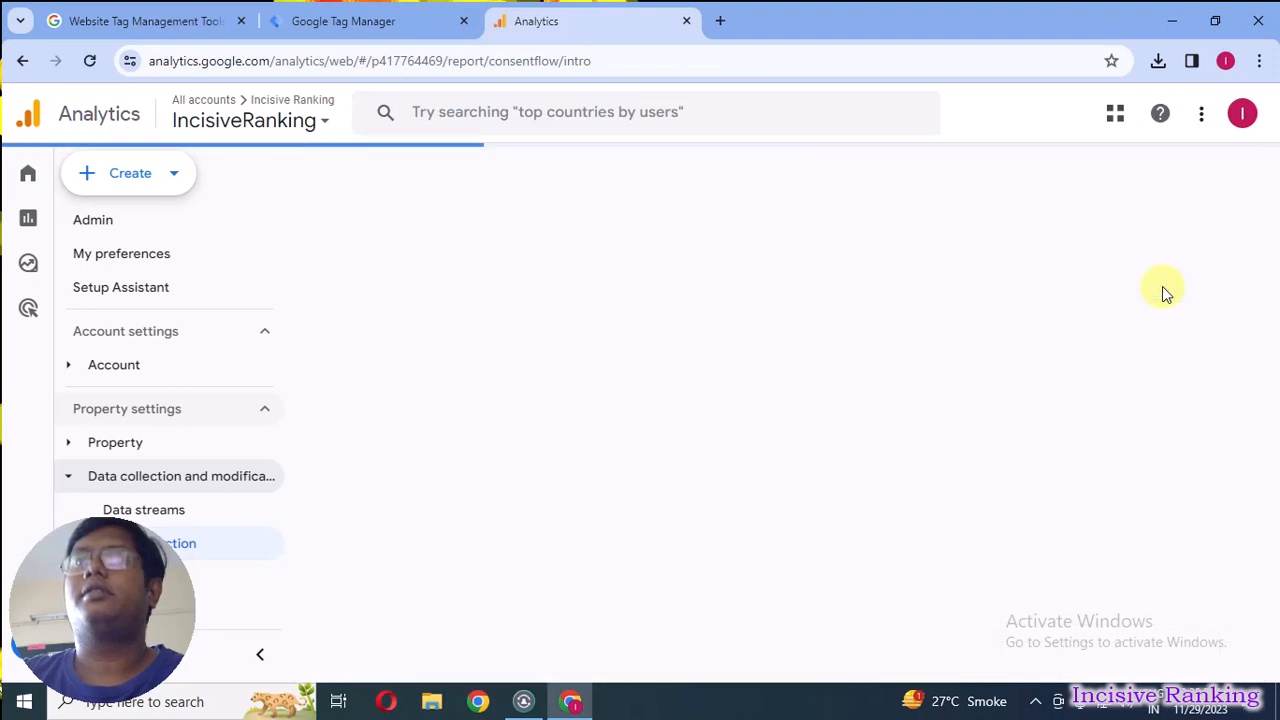
pyautogui.scroll(-3, 560, 457)
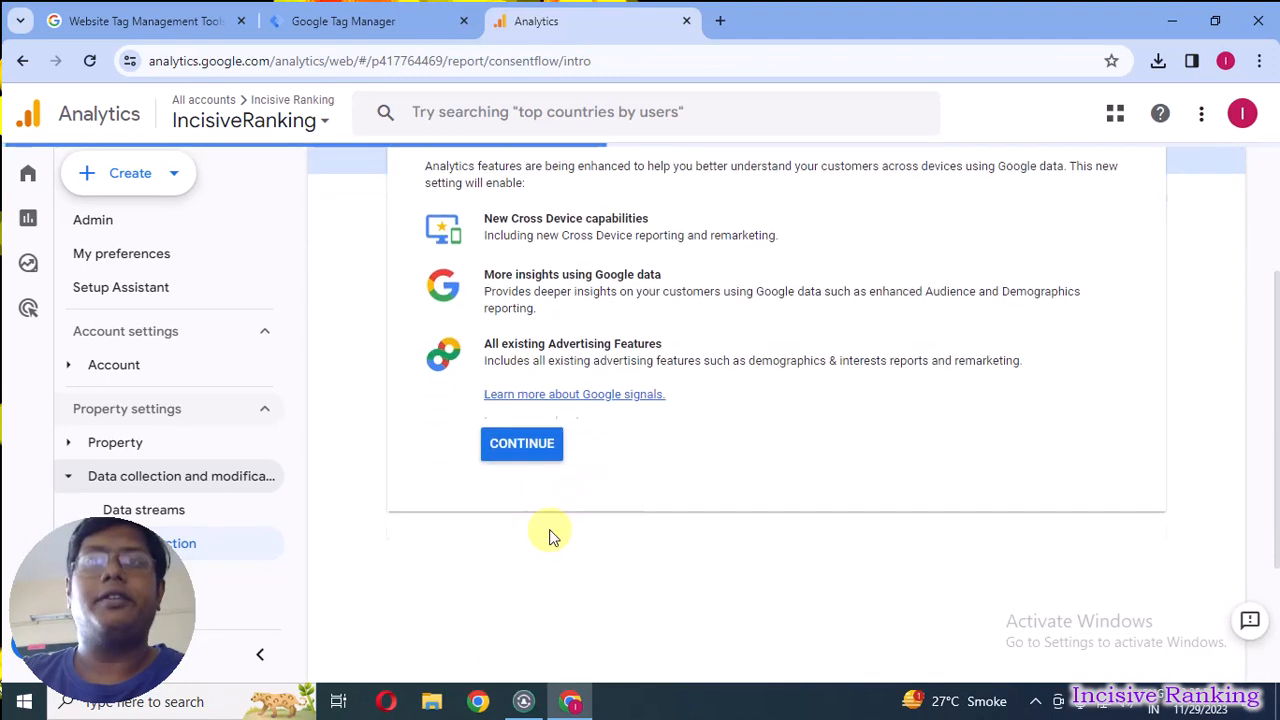
pyautogui.click(557, 440)
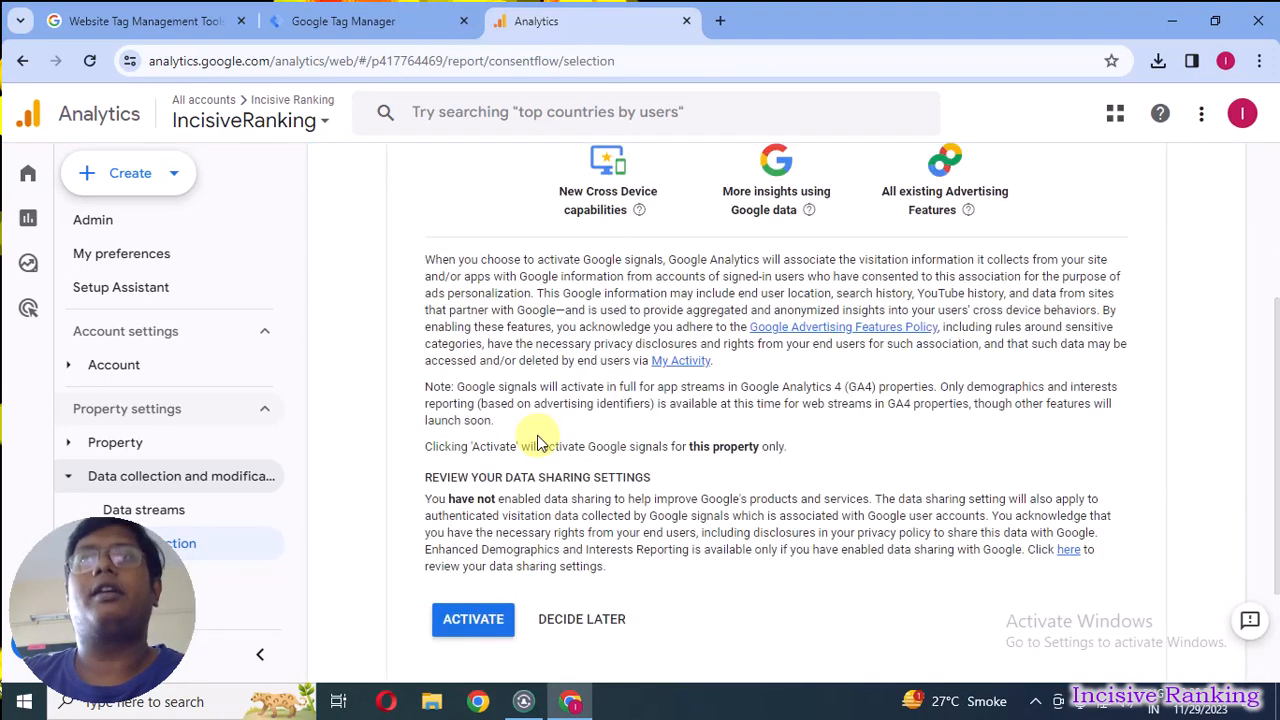
pyautogui.click(469, 624)
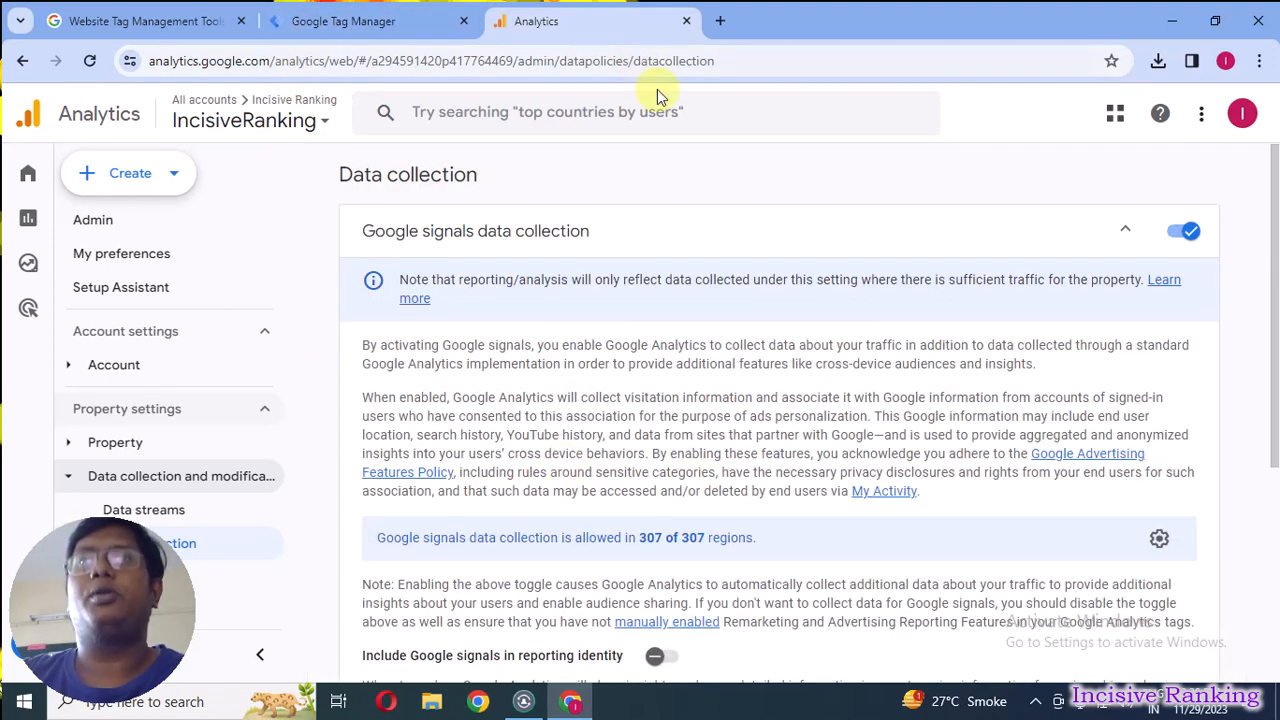
# Expand the User Data Collection Acknowledgement section and acknowledge its statement.
pyautogui.scroll(-2, 623, 457)
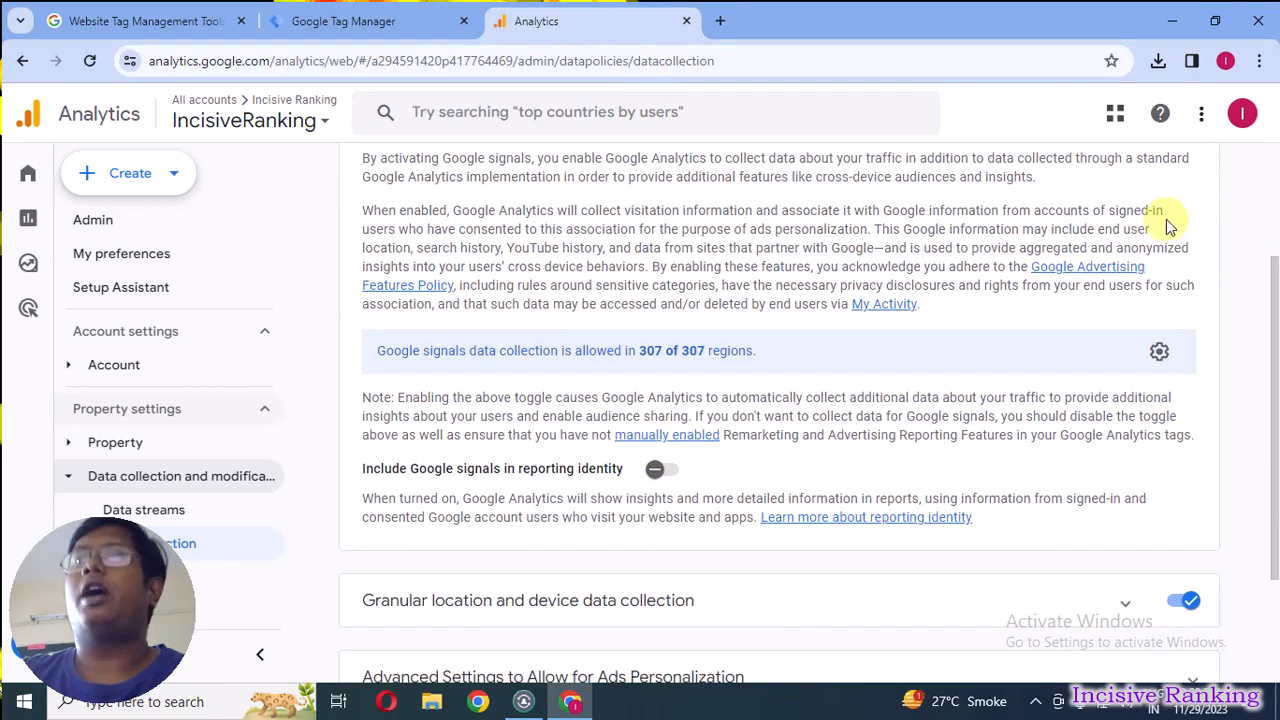
pyautogui.scroll(-2, 840, 388)
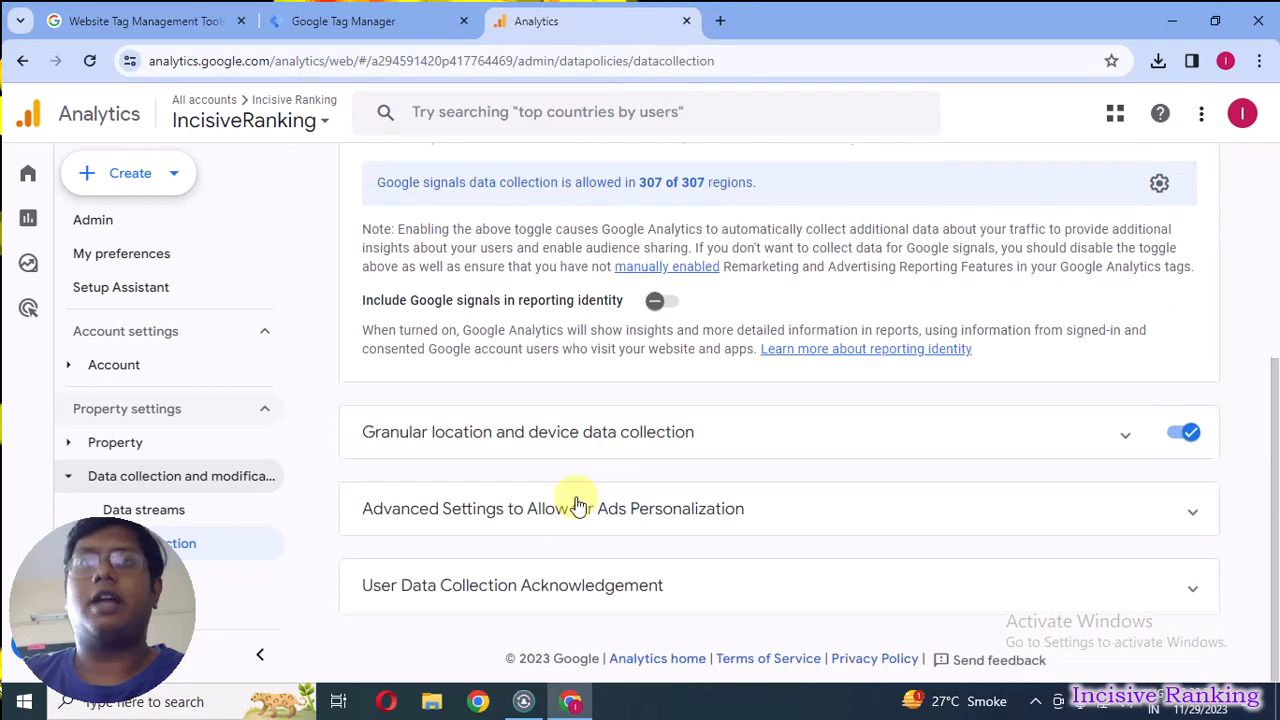
pyautogui.click(471, 594)
pyautogui.scroll(-2, 560, 515)
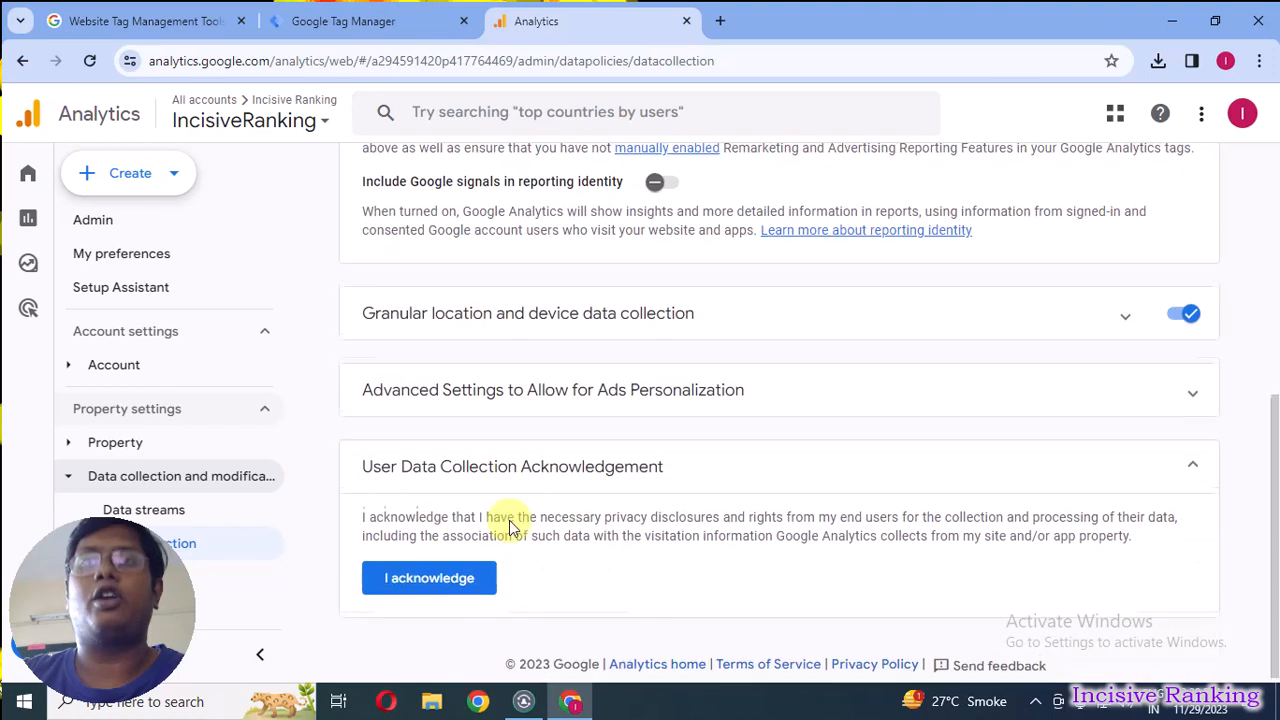
pyautogui.click(418, 574)
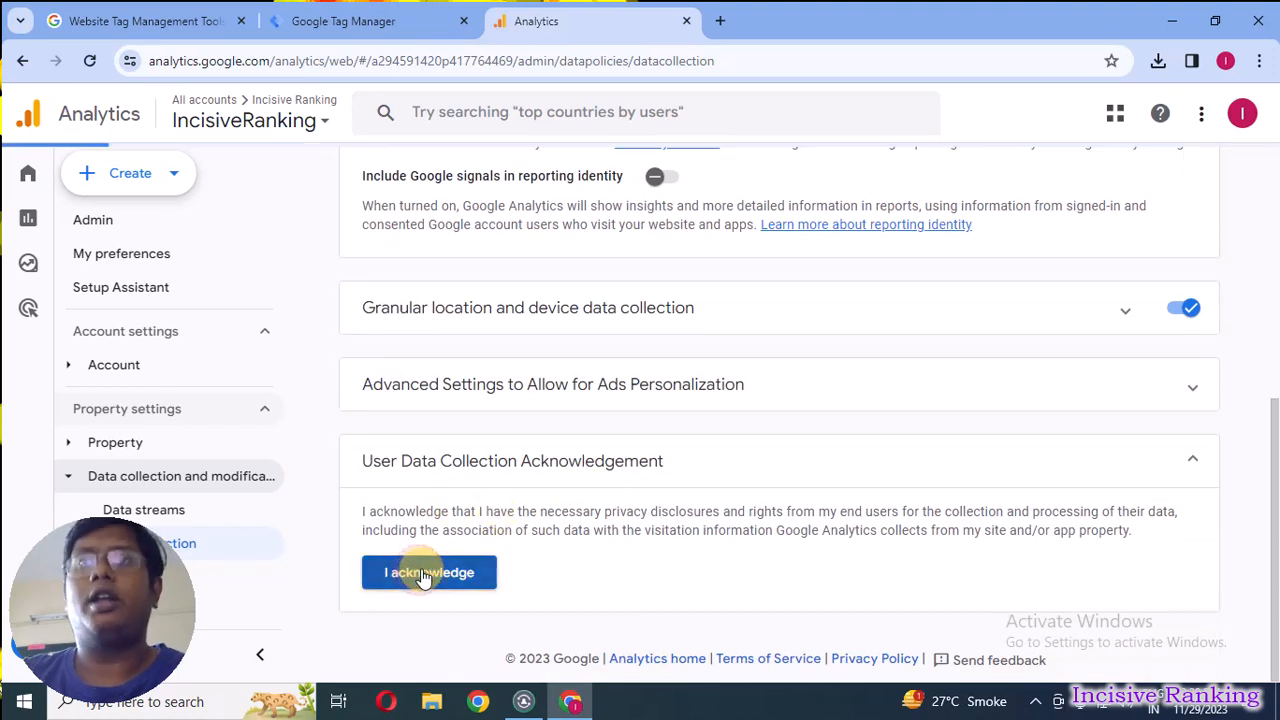
pyautogui.moveTo(109, 585); pyautogui.dragTo(1144, 562)
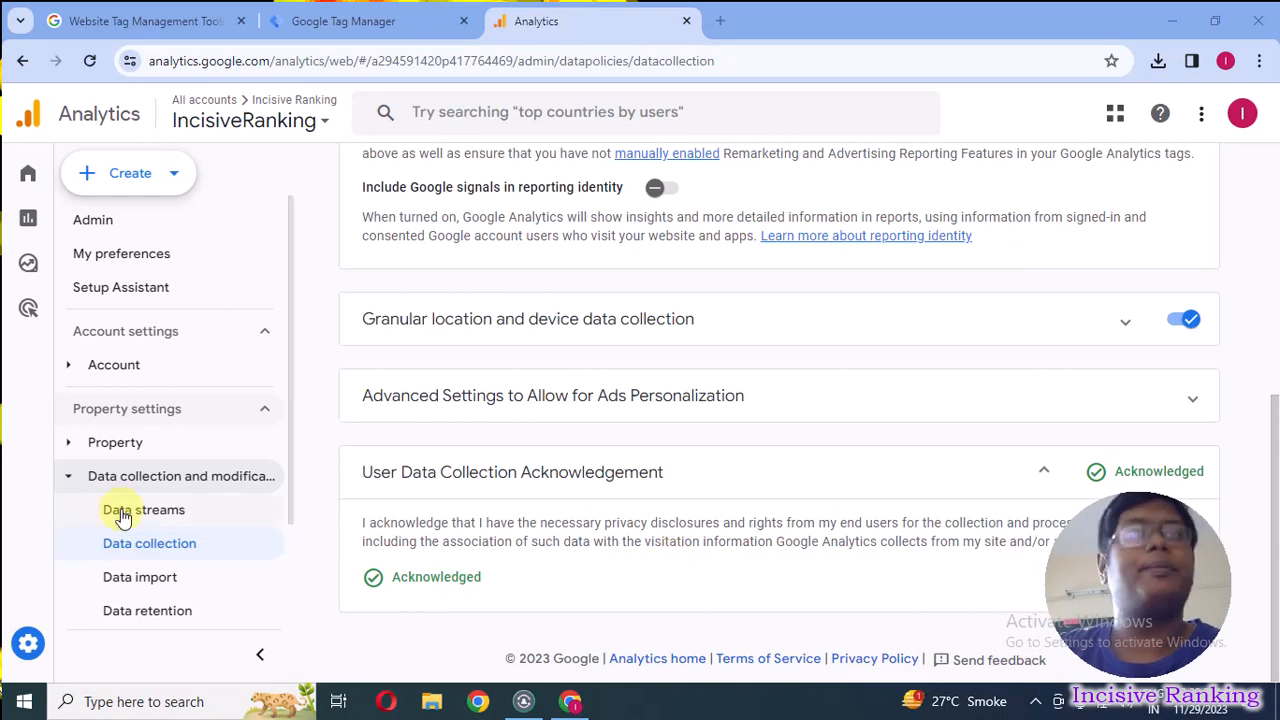
# Open the Data retention settings, set event data retention to 14 months, and save the change.
pyautogui.scroll(-2, 150, 525)
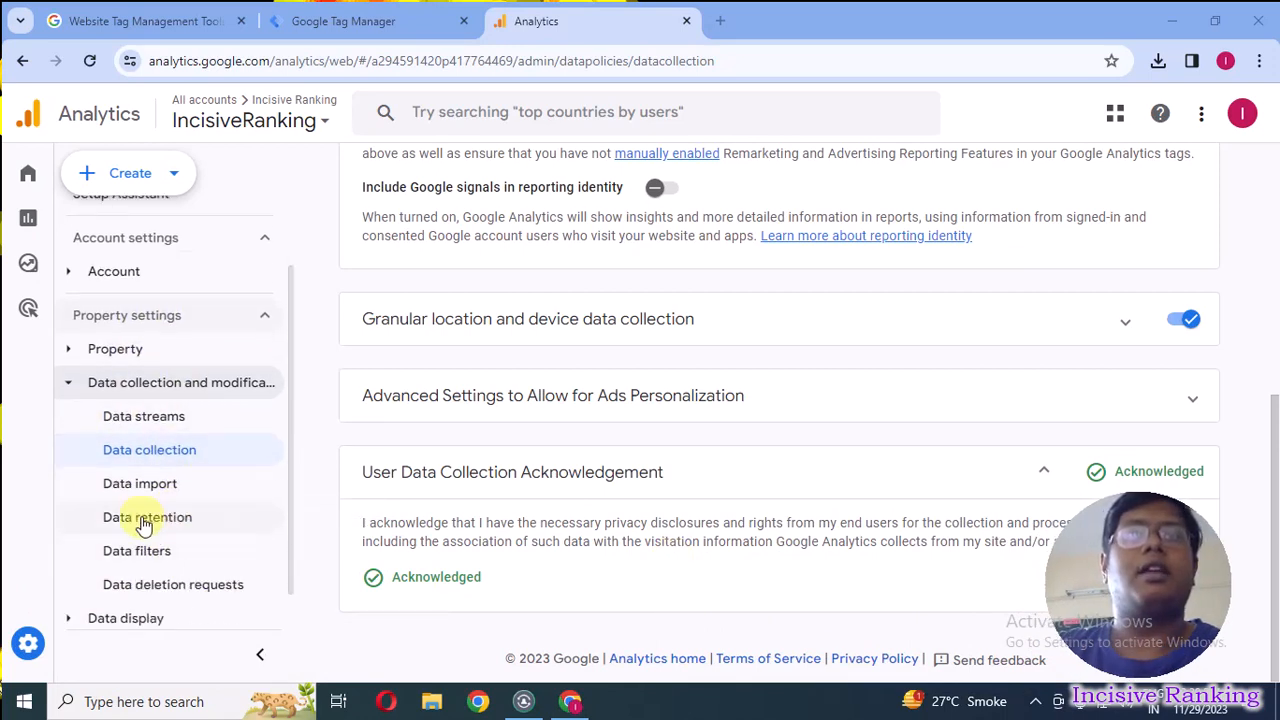
pyautogui.click(175, 526)
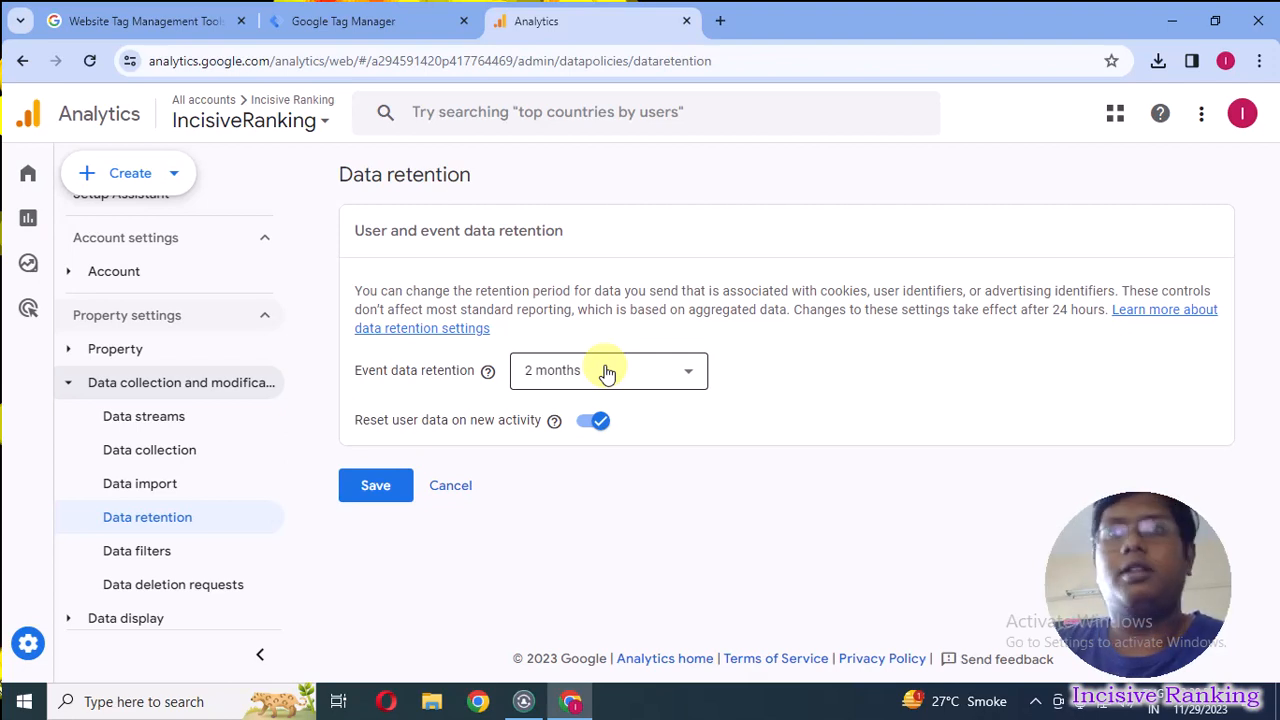
pyautogui.click(605, 371)
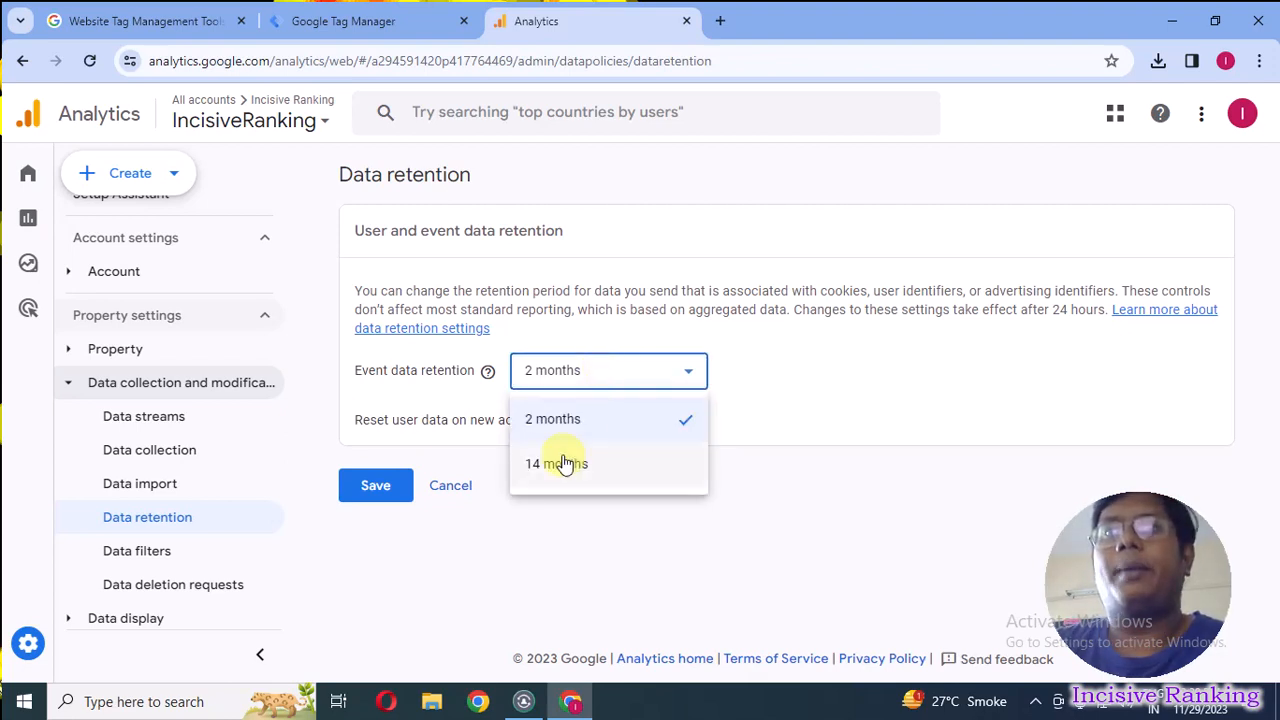
pyautogui.click(560, 465)
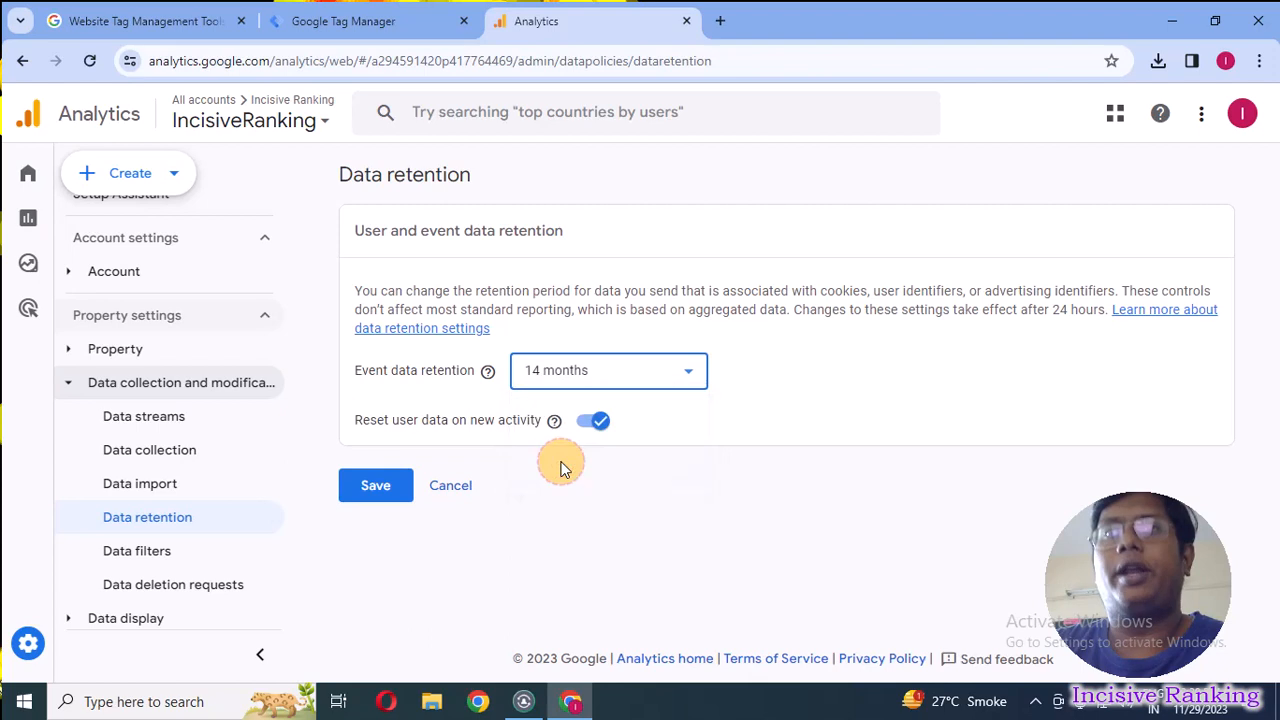
pyautogui.click(362, 492)
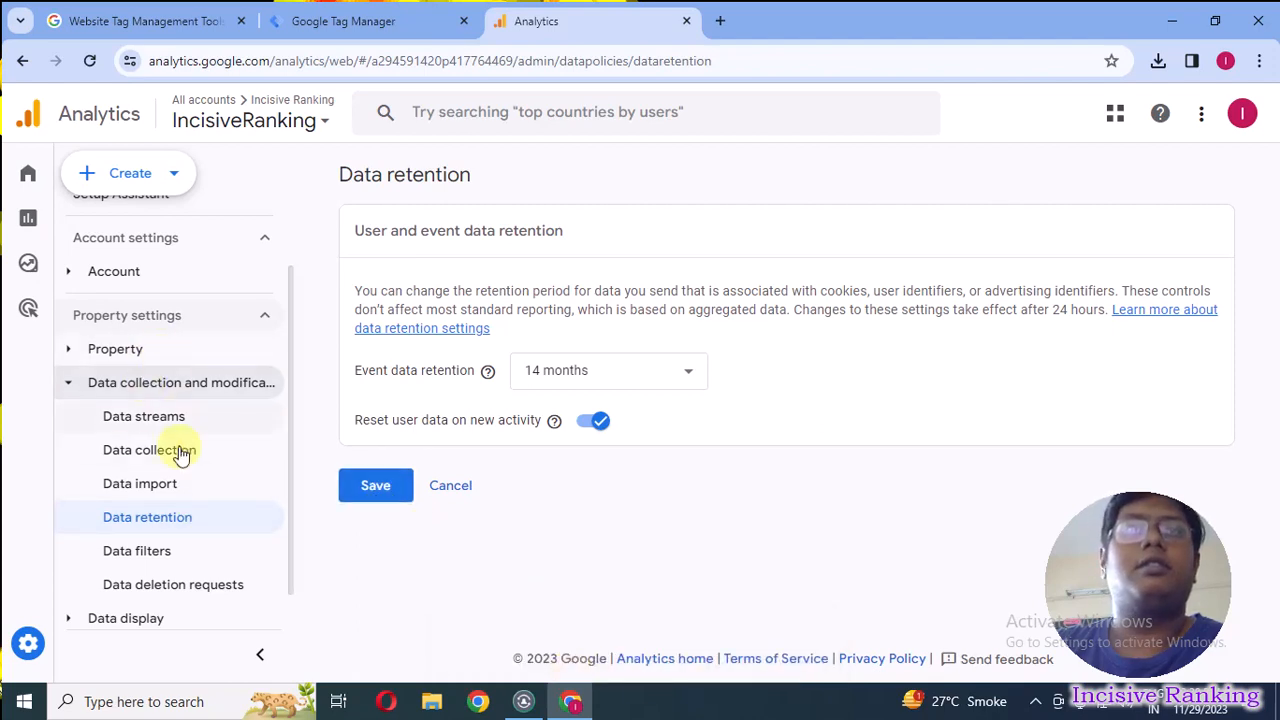
# From the Reports snapshot, create all suggested custom insights for anomalies in daily event count, users, views, conversions and revenue.
pyautogui.scroll(2, 167, 361)
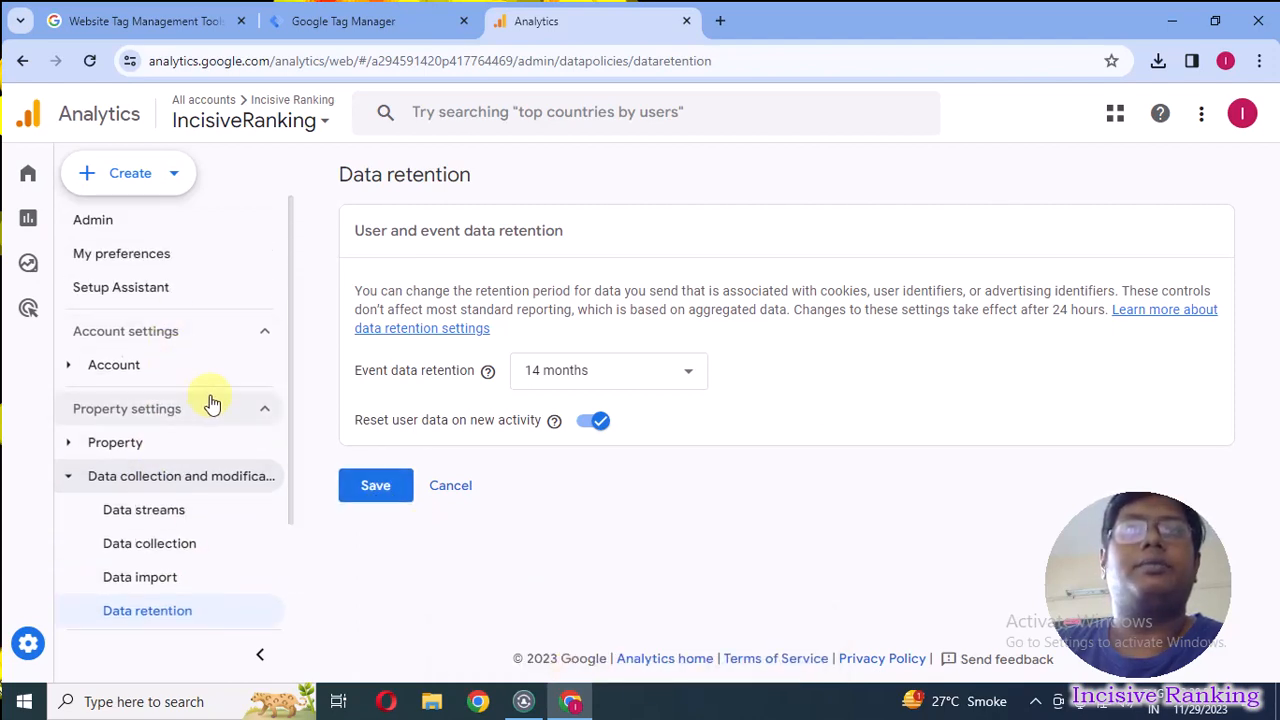
pyautogui.scroll(-1, 166, 534)
pyautogui.moveTo(20, 220)
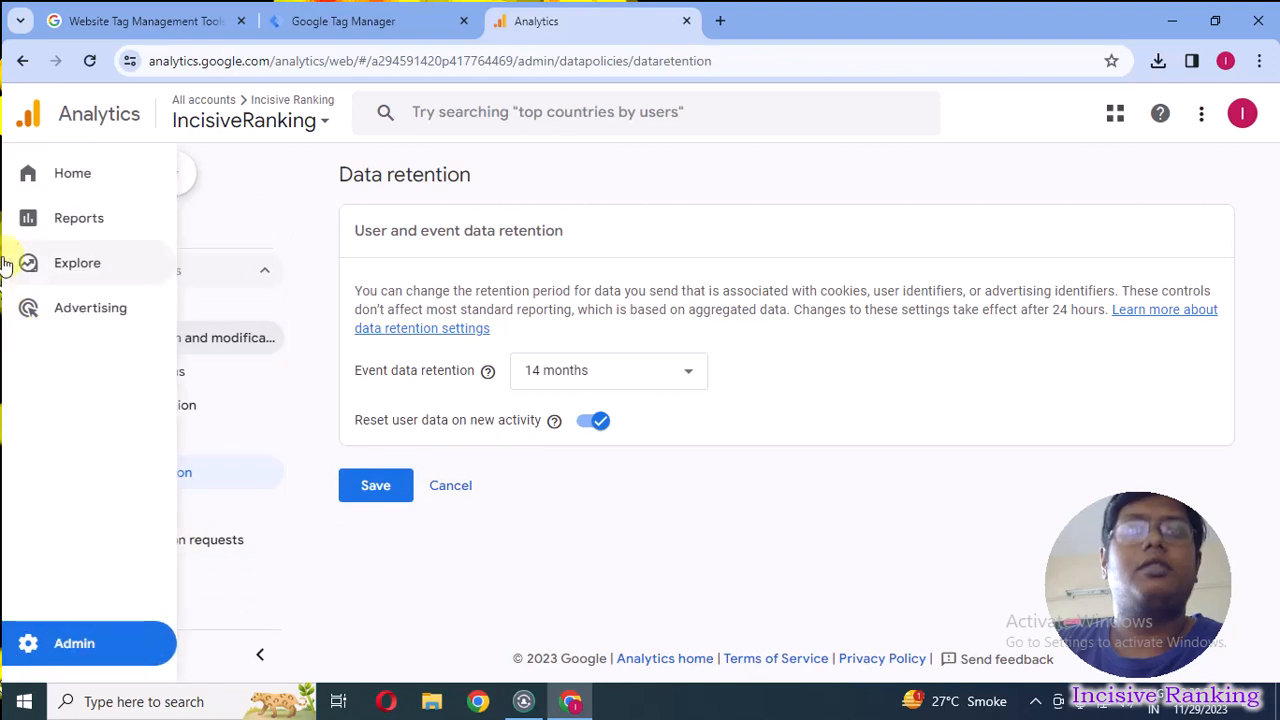
pyautogui.click(40, 220)
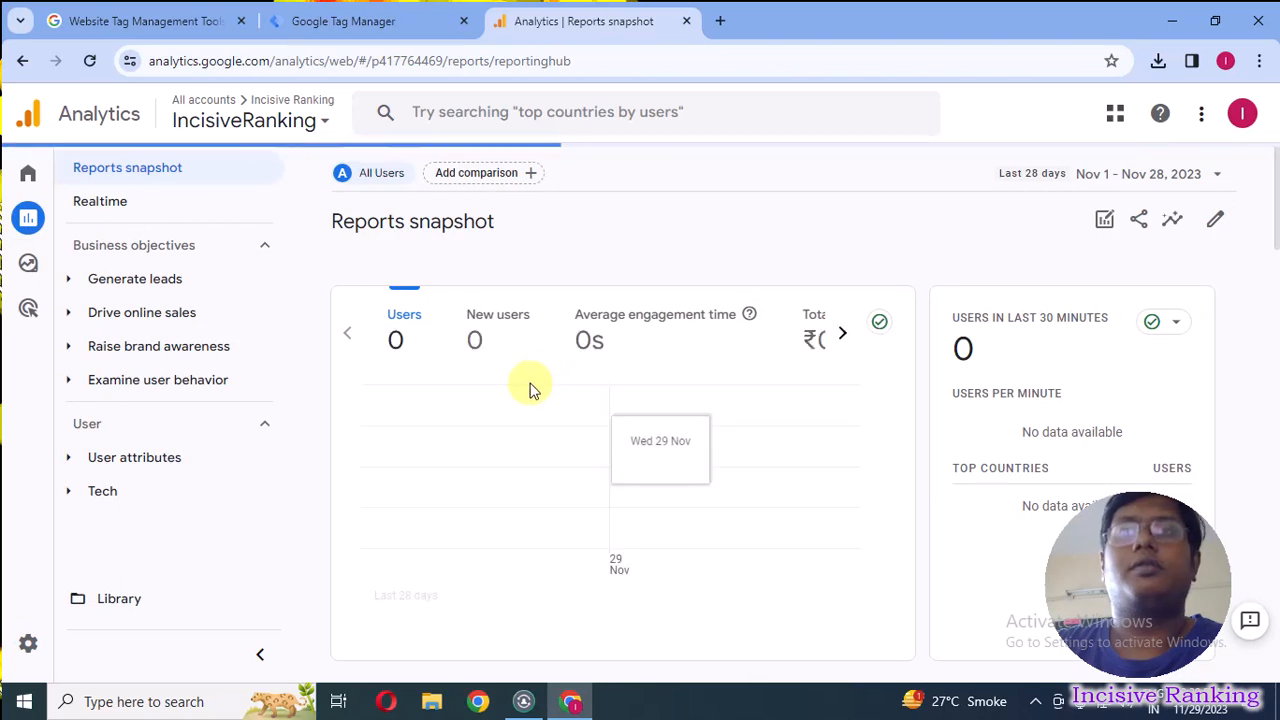
pyautogui.scroll(-3, 509, 503)
pyautogui.scroll(-2, 473, 537)
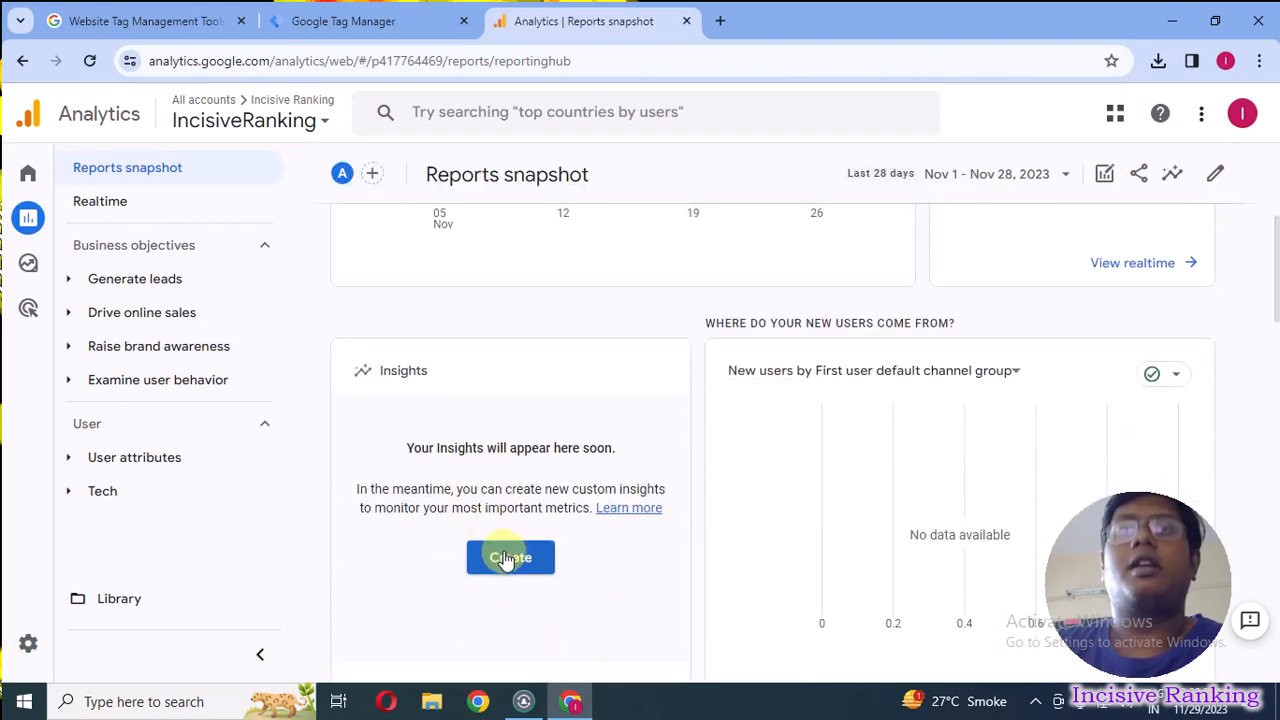
pyautogui.click(505, 558)
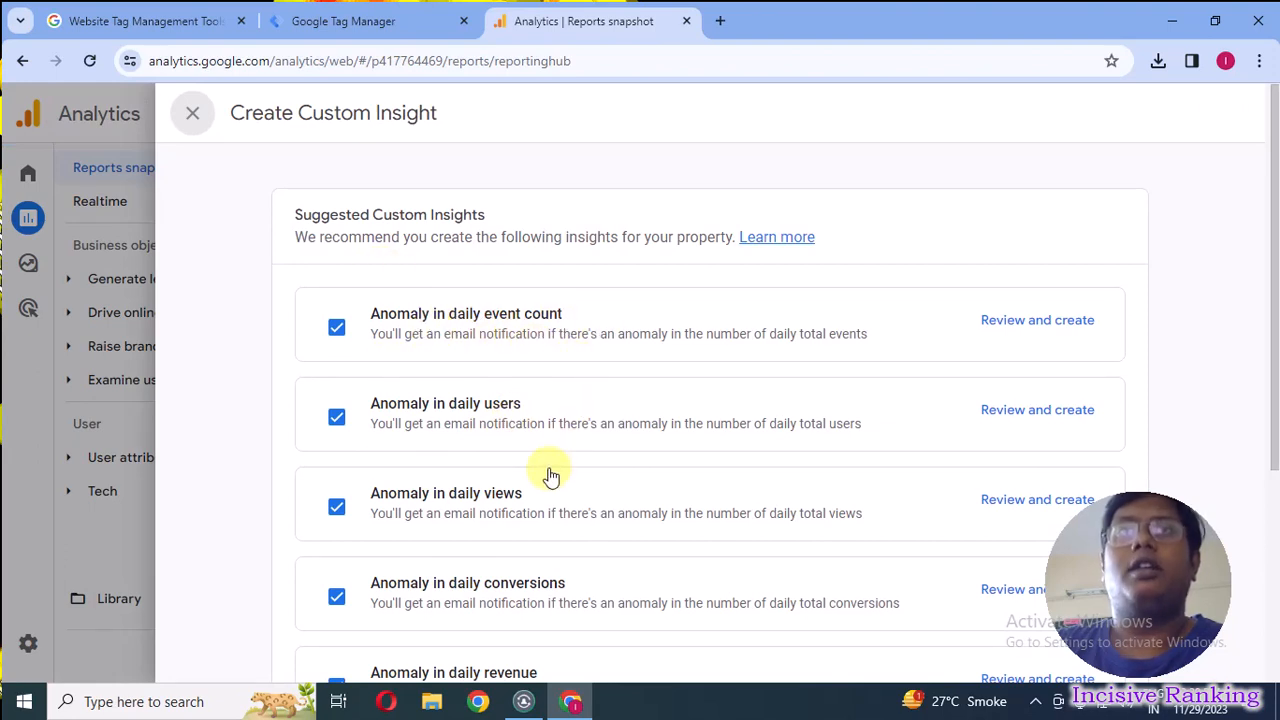
pyautogui.scroll(-4, 550, 476)
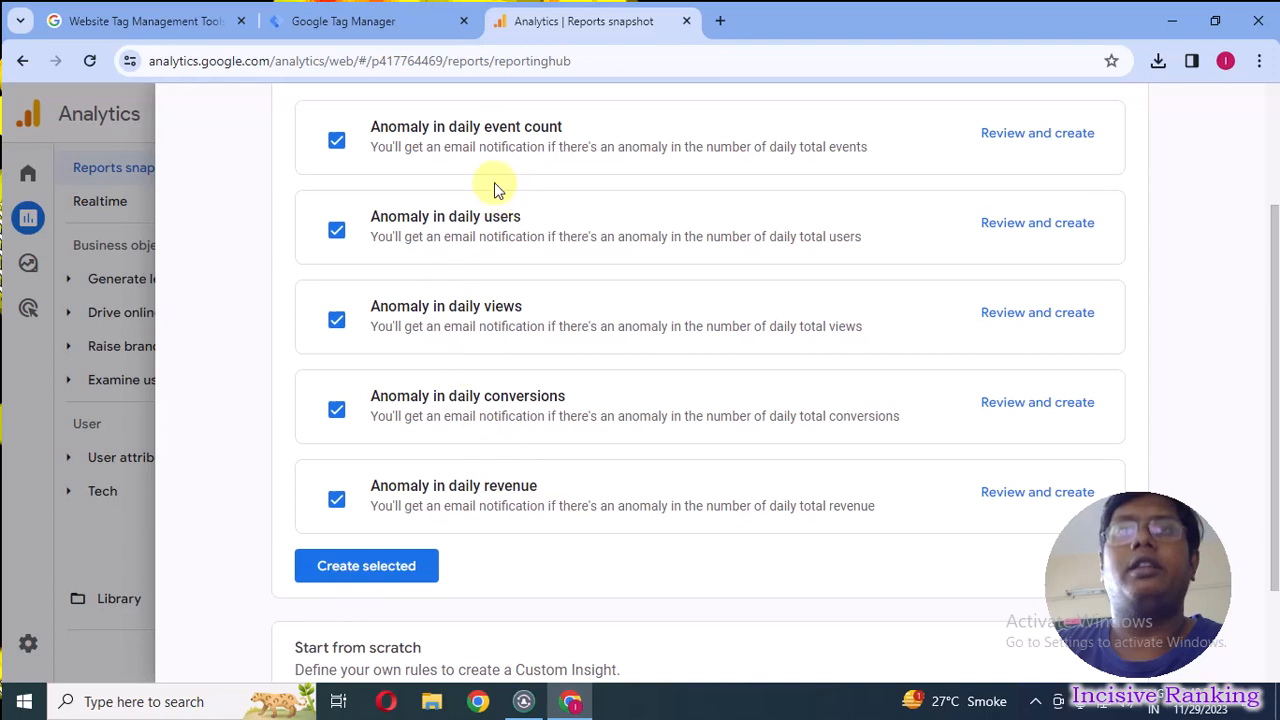
pyautogui.click(383, 579)
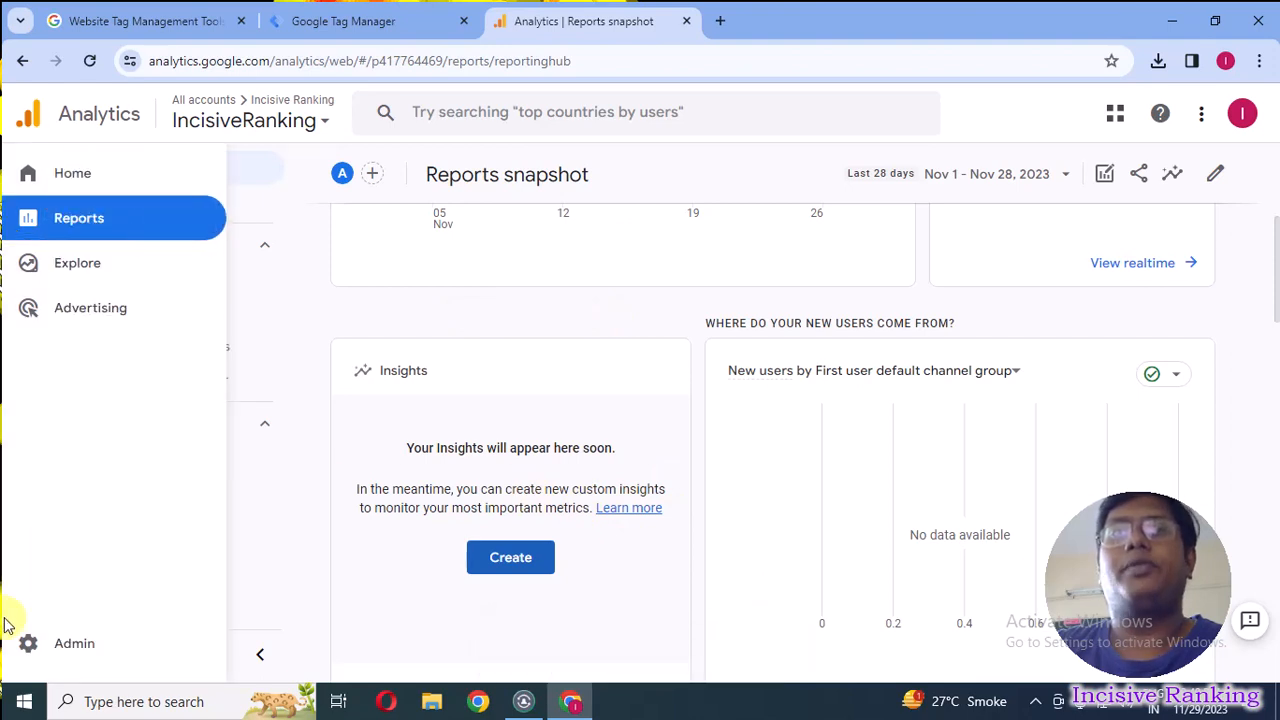
pyautogui.click(328, 24)
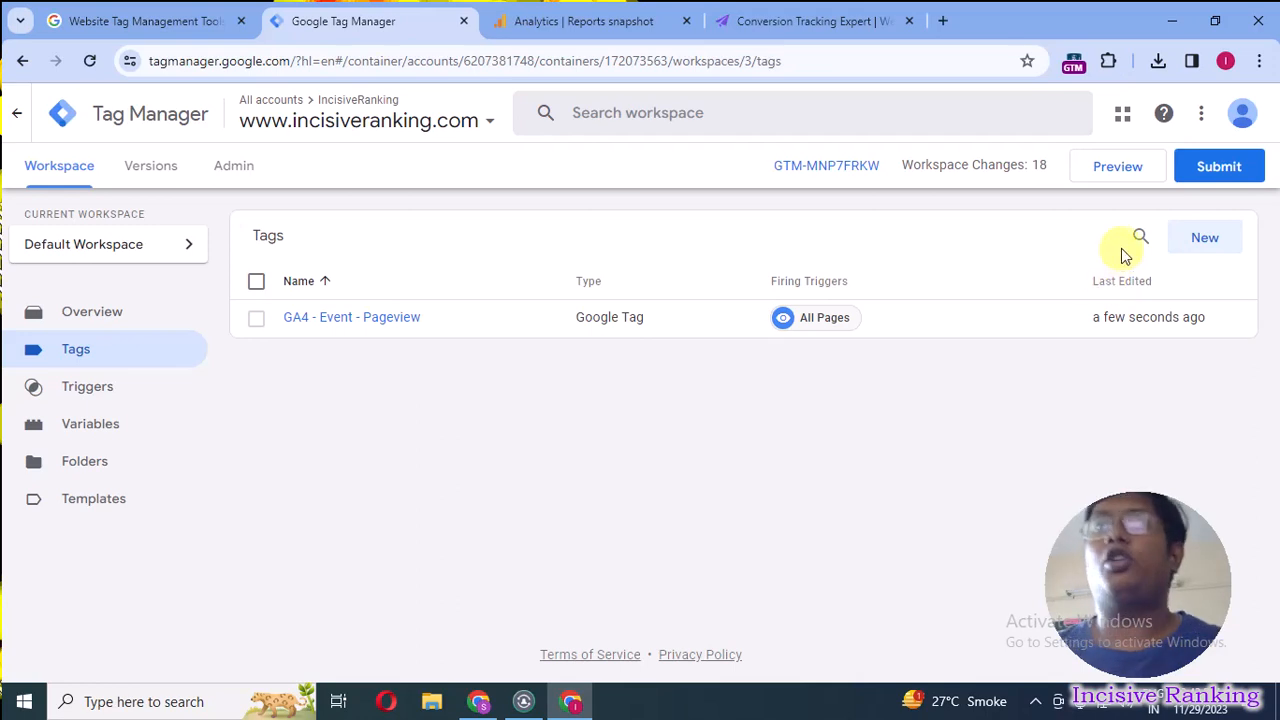
pyautogui.click(1108, 172)
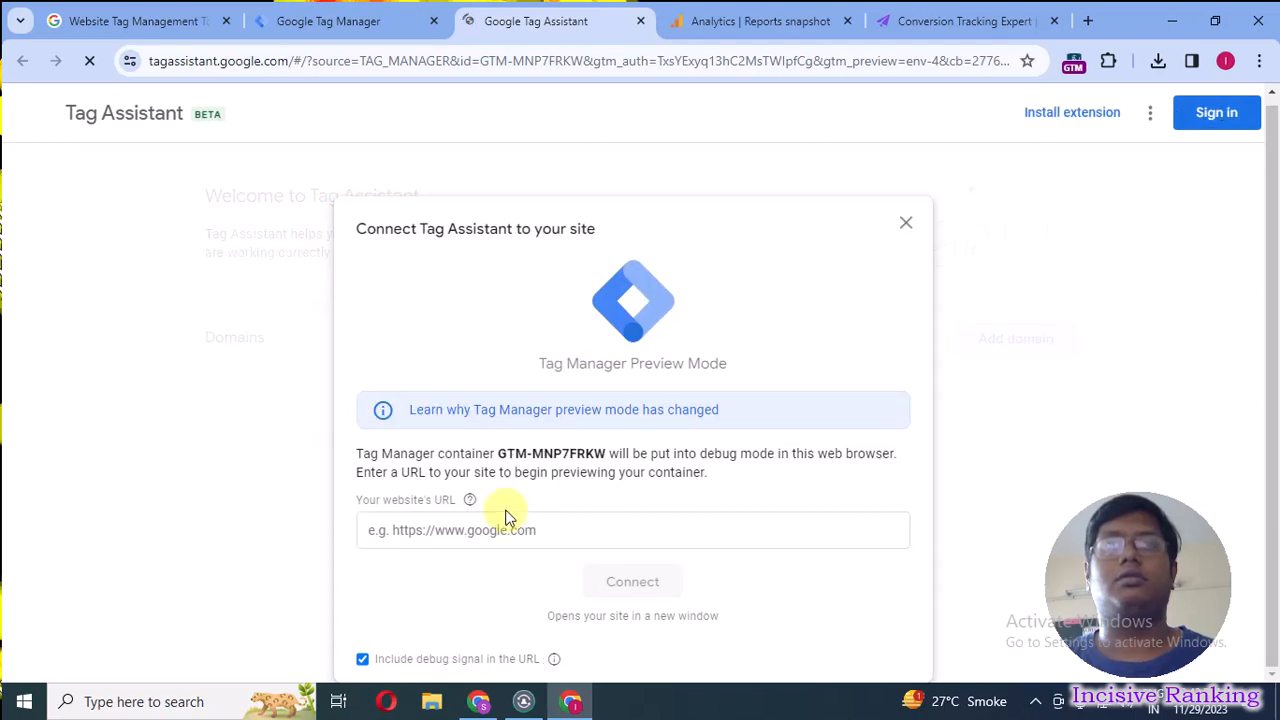
pyautogui.click(511, 529)
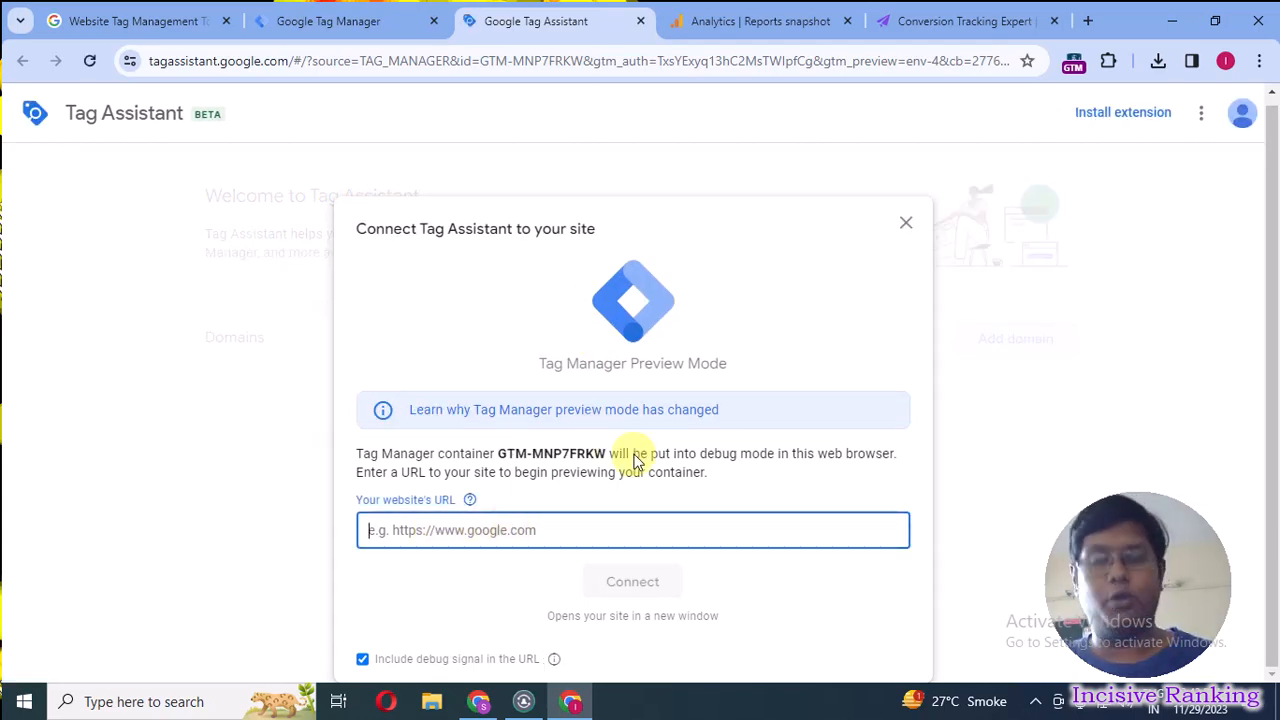
pyautogui.write('https://incisiveranking.com/')
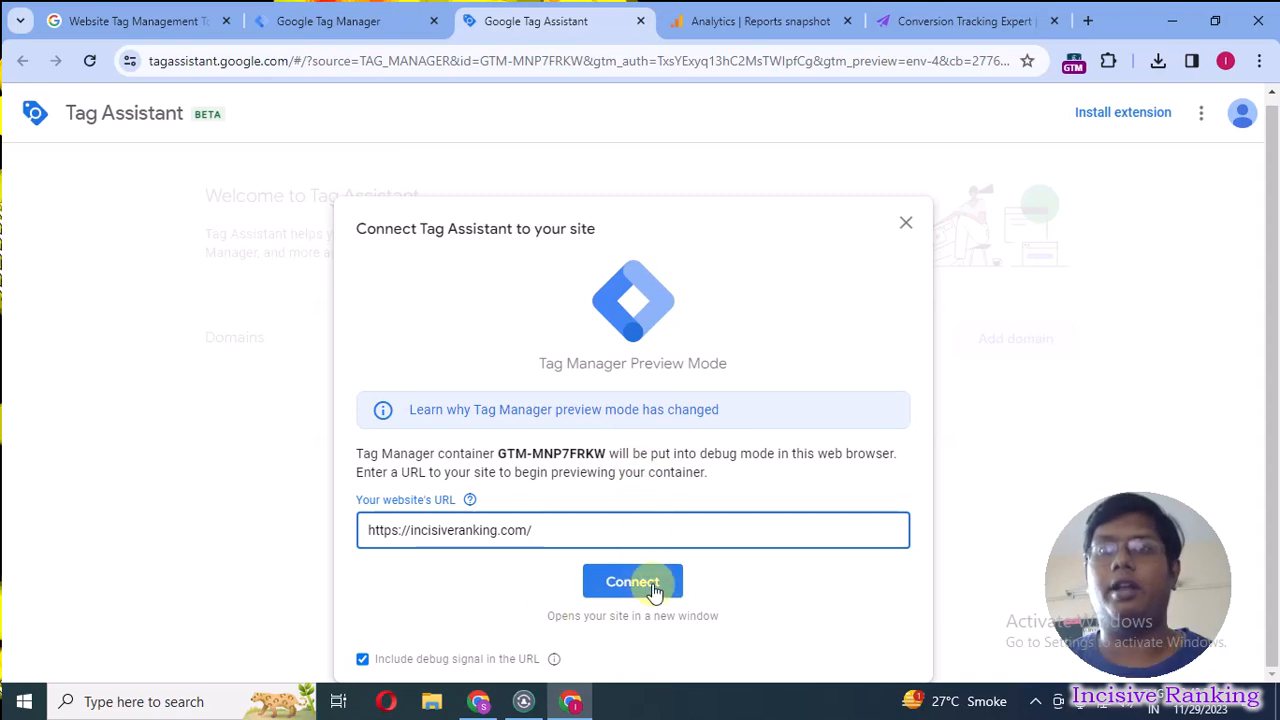
pyautogui.click(624, 584)
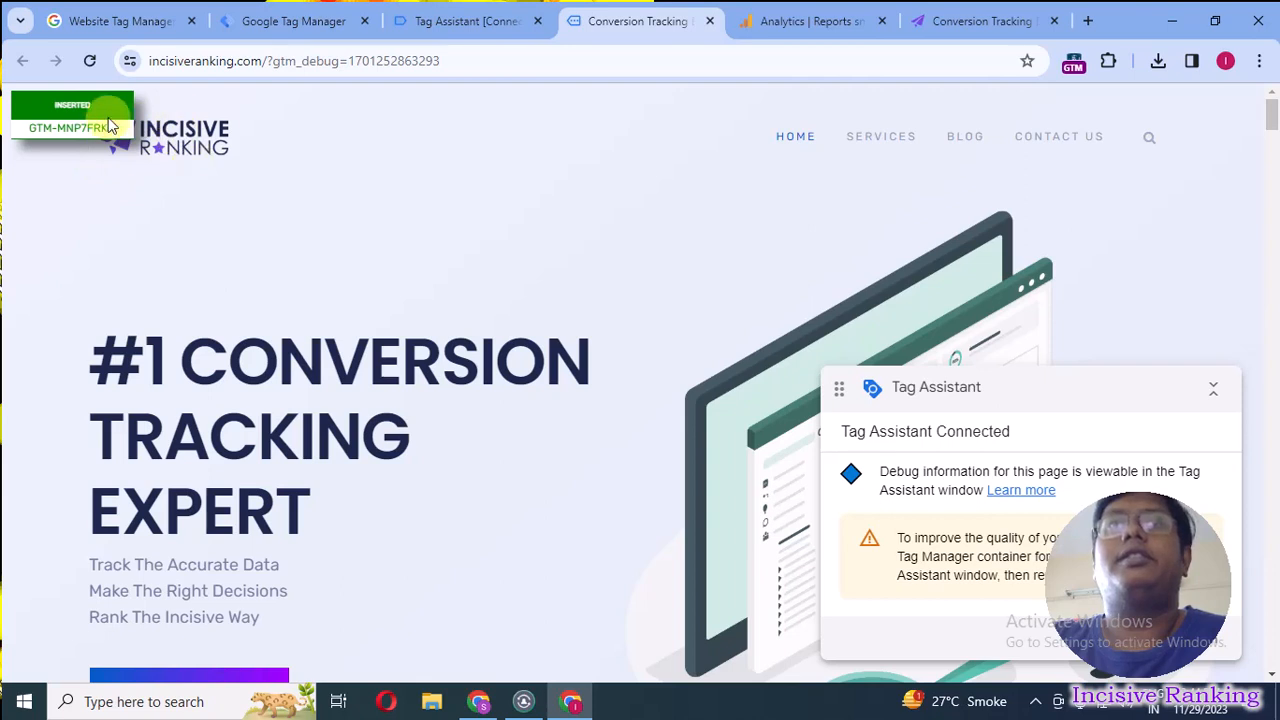
# Look through the site's home page in debug mode, and switch back to Tag Assistant to view the container summary.
pyautogui.scroll(-7, 586, 286)
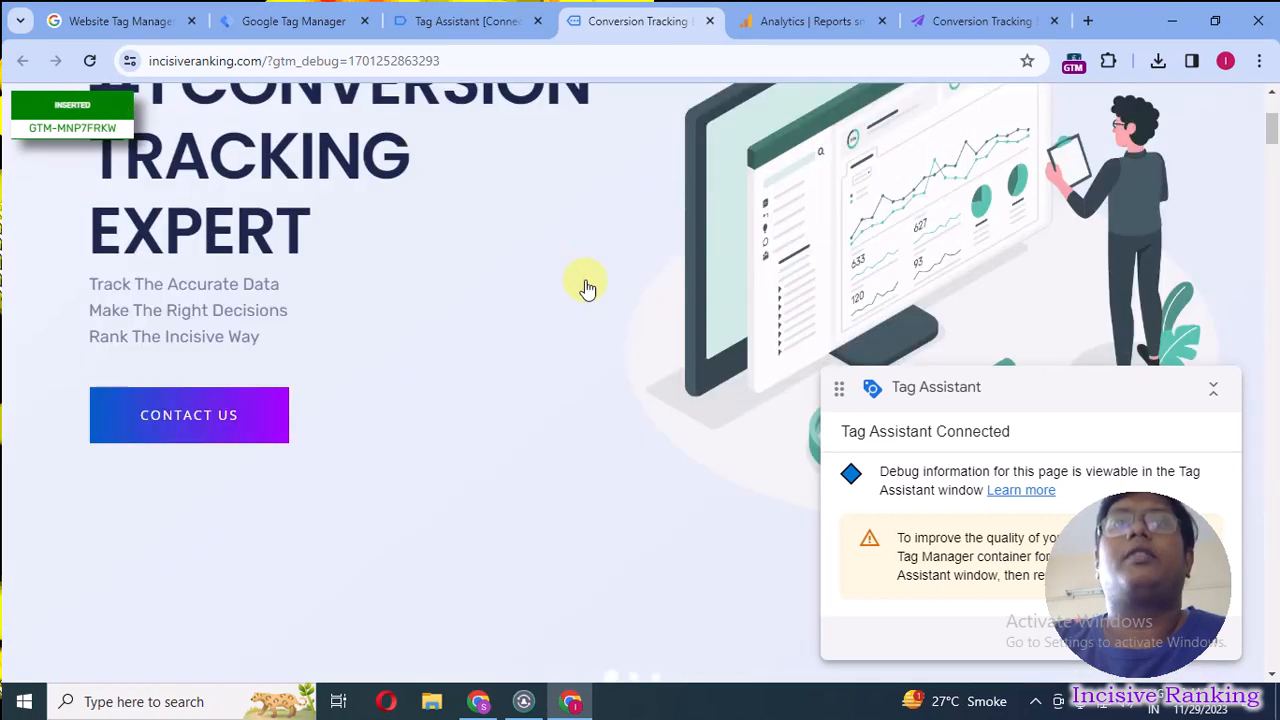
pyautogui.scroll(-2, 749, 286)
pyautogui.scroll(10, 766, 254)
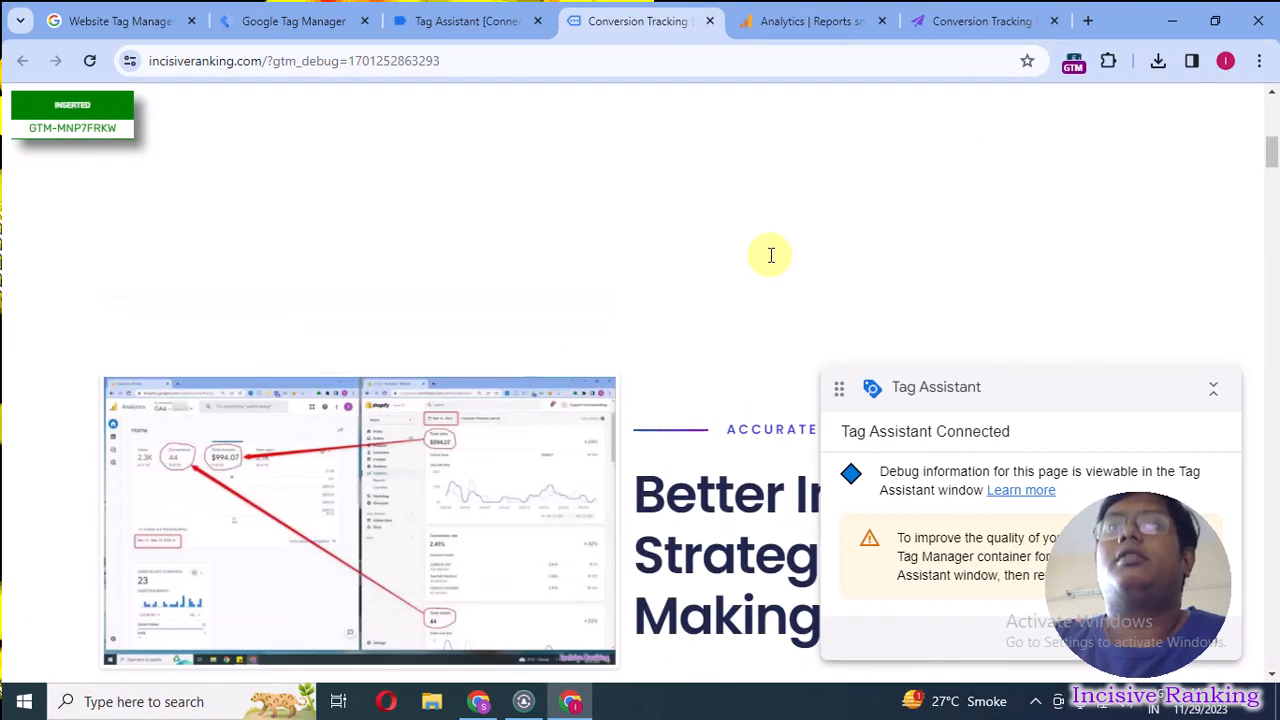
pyautogui.click(463, 30)
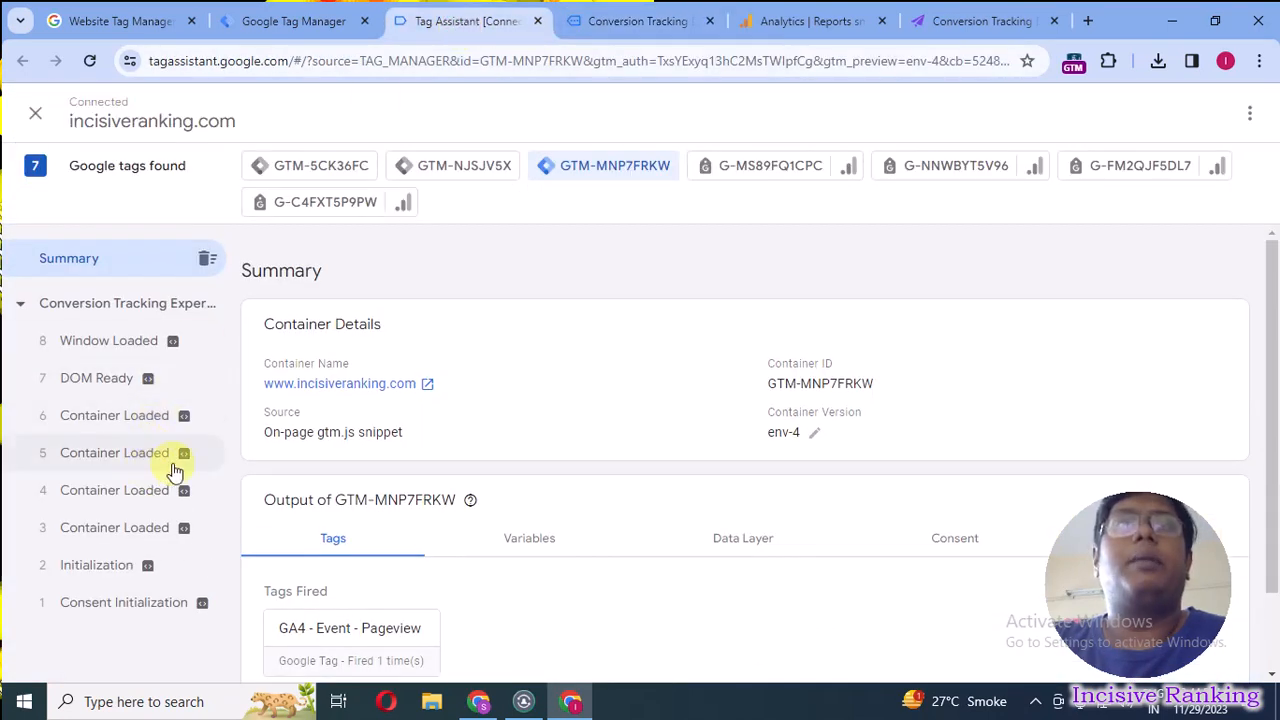
# Inspect the details of the GA4 - Event - Pageview tag fired on the third event, Container Loaded, and close them.
pyautogui.scroll(-1, 447, 612)
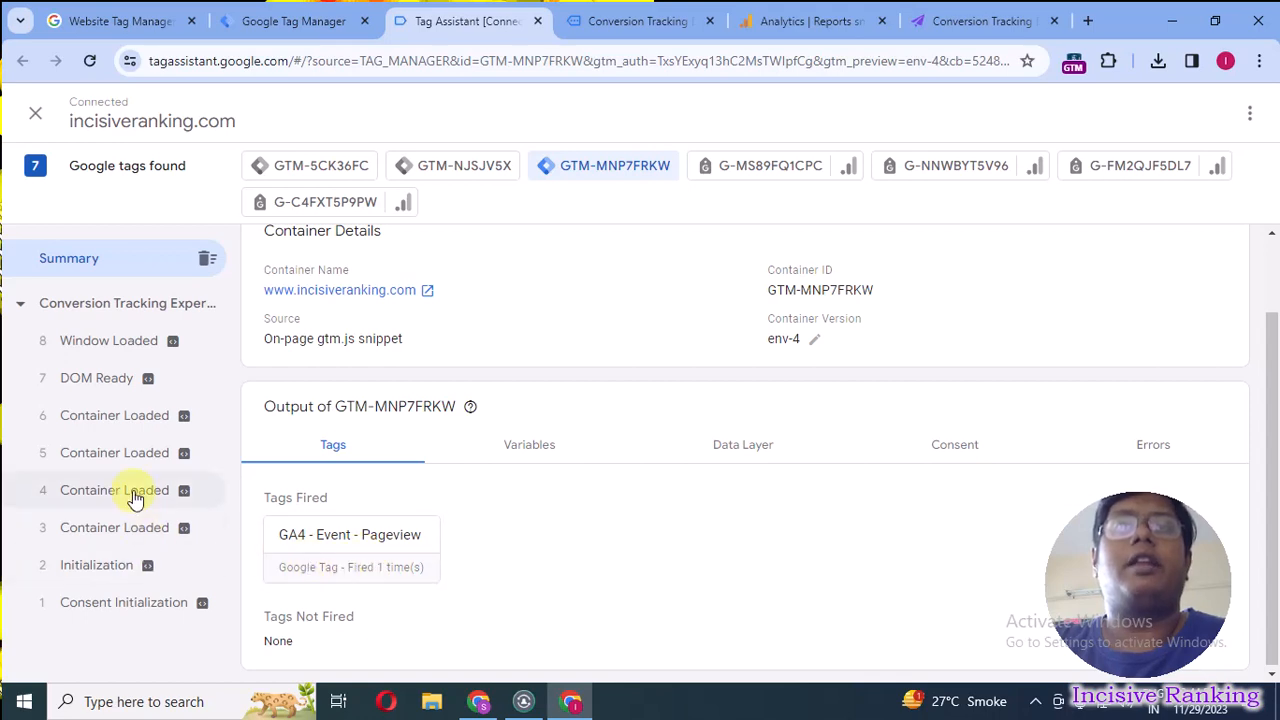
pyautogui.click(118, 530)
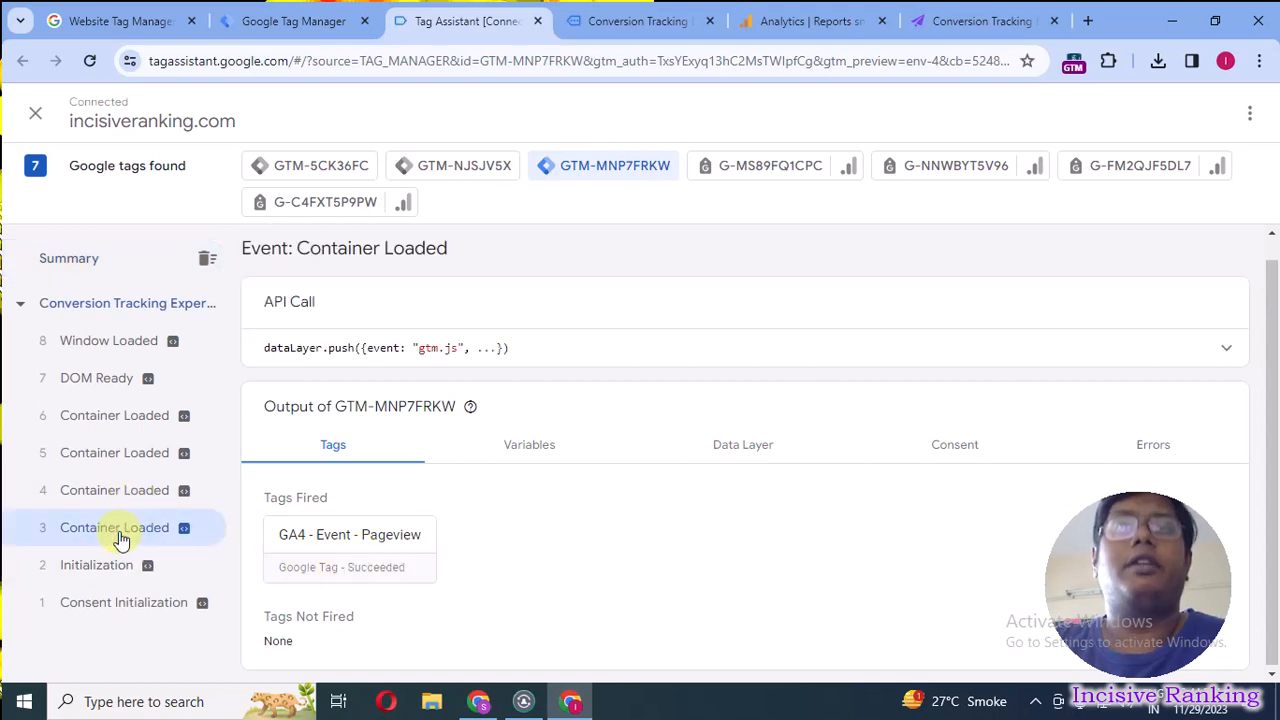
pyautogui.click(383, 543)
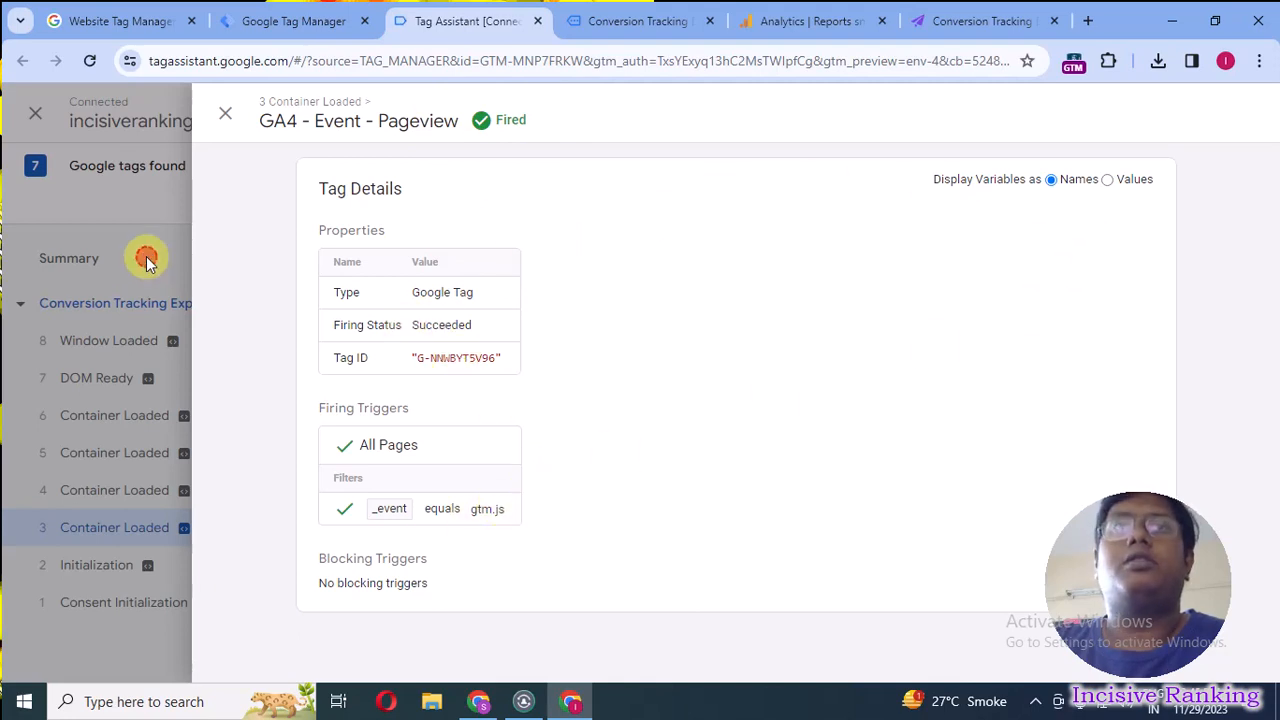
pyautogui.click(147, 263)
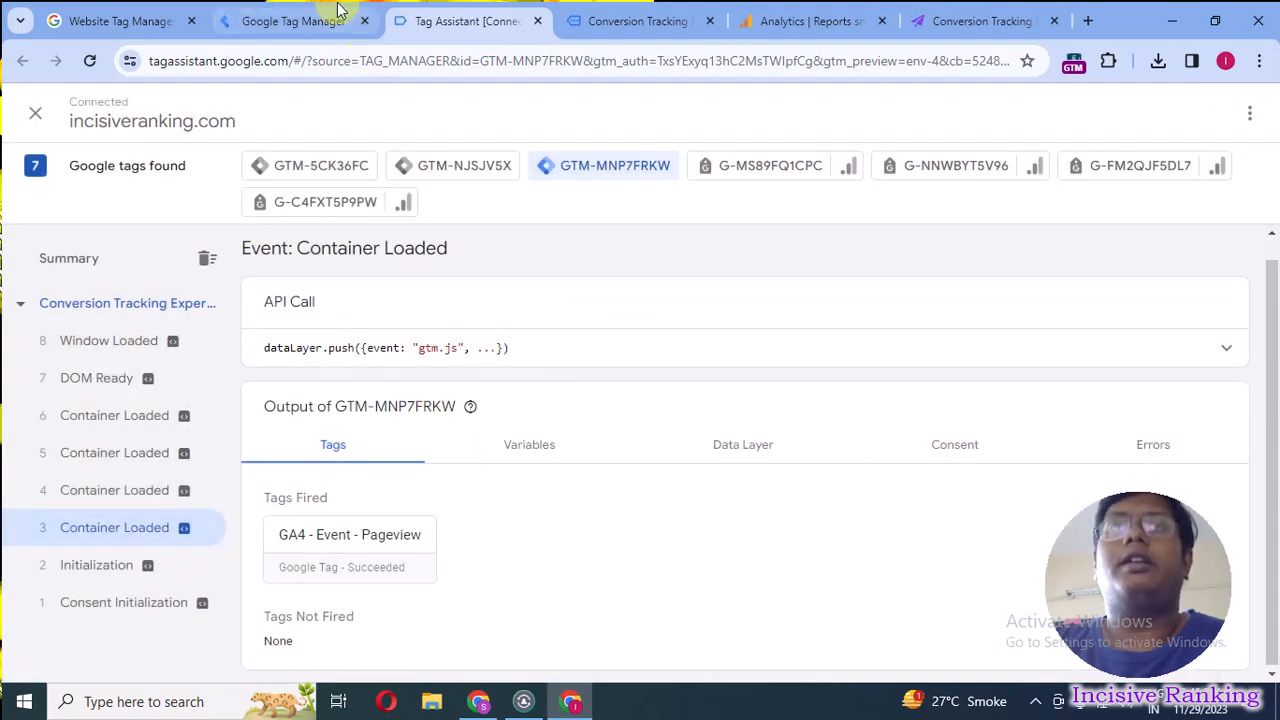
# Switch to Tag Manager, view the blank form for a new tag, and close it without saving.
pyautogui.click(288, 16)
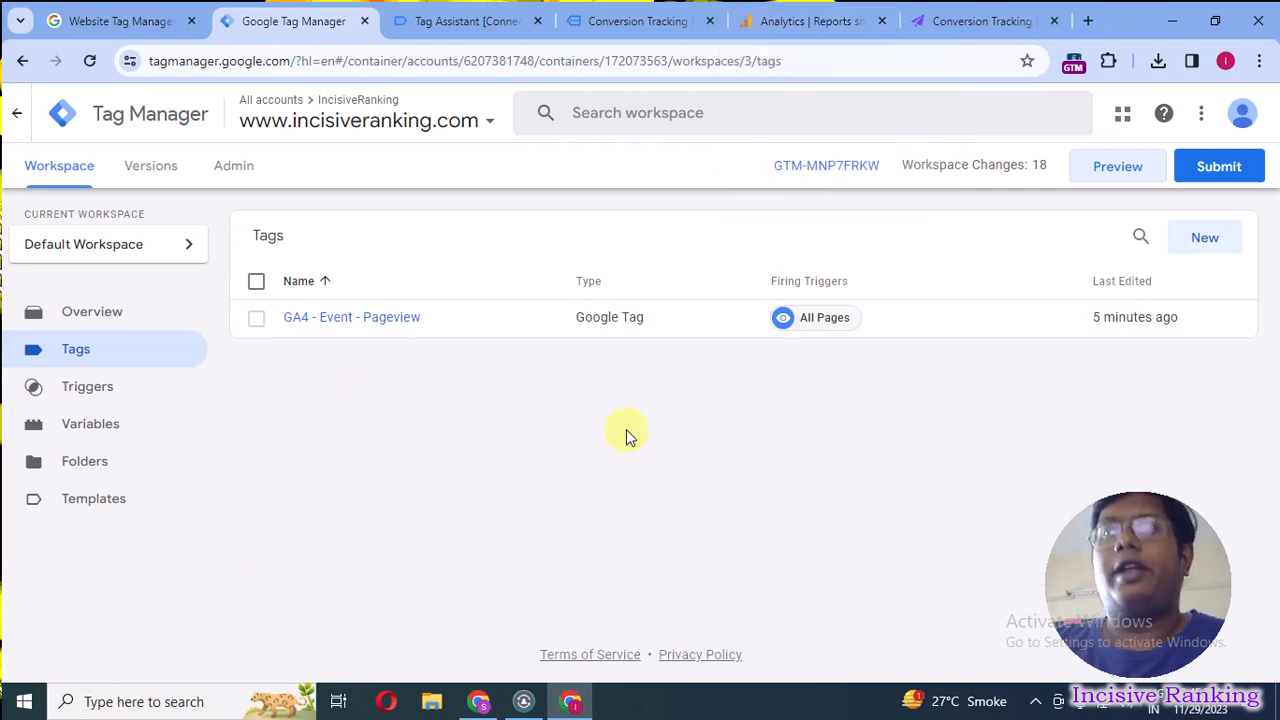
pyautogui.click(1235, 238)
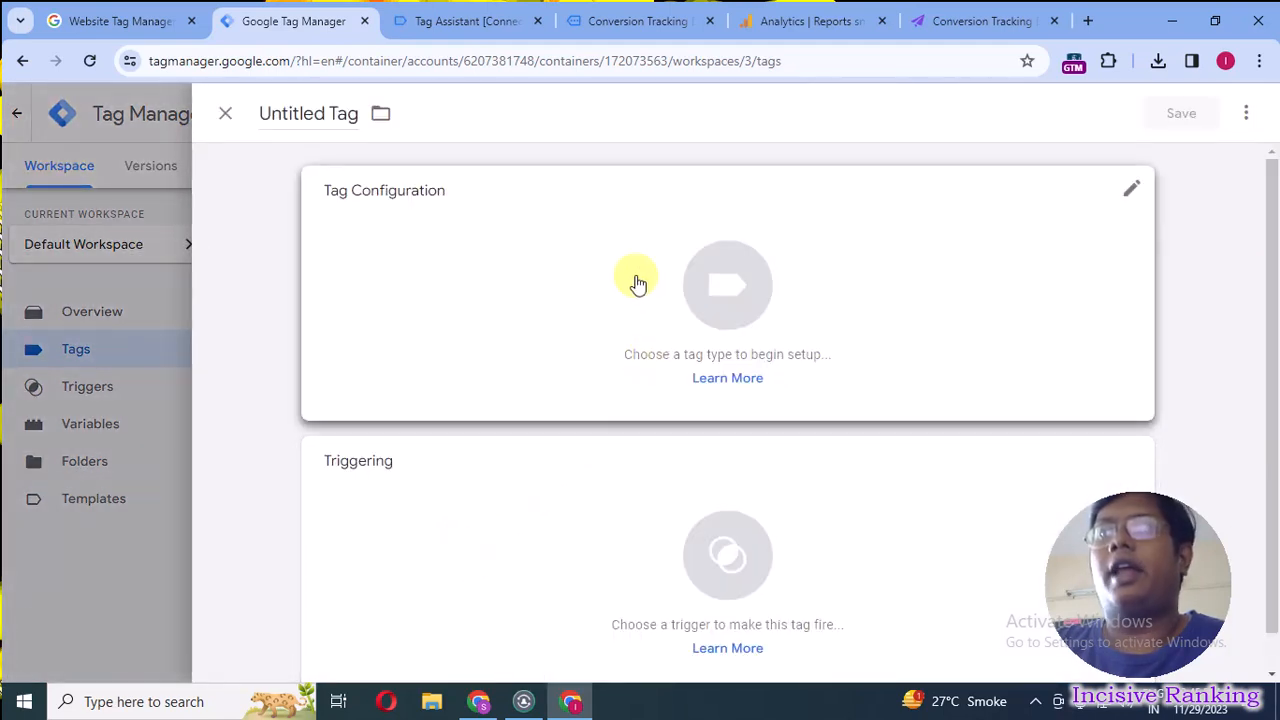
pyautogui.click(225, 114)
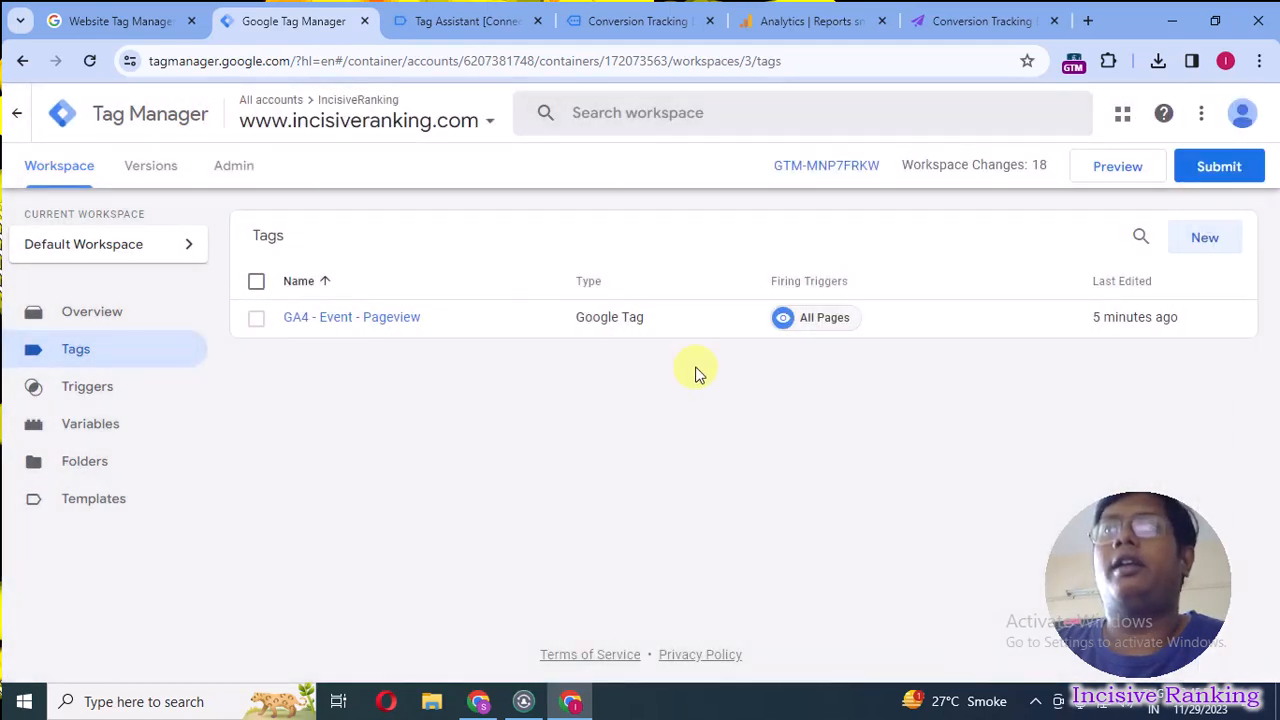